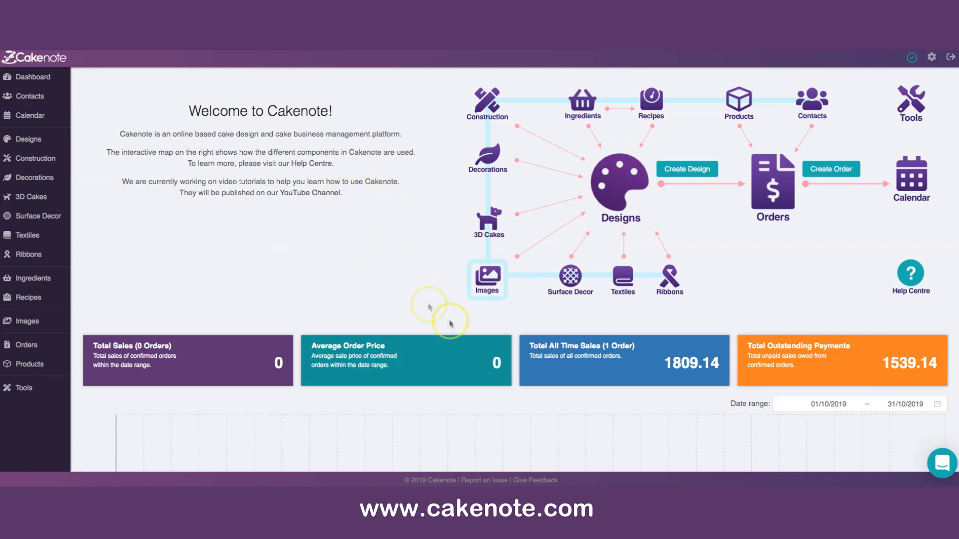
left_click(943, 466)
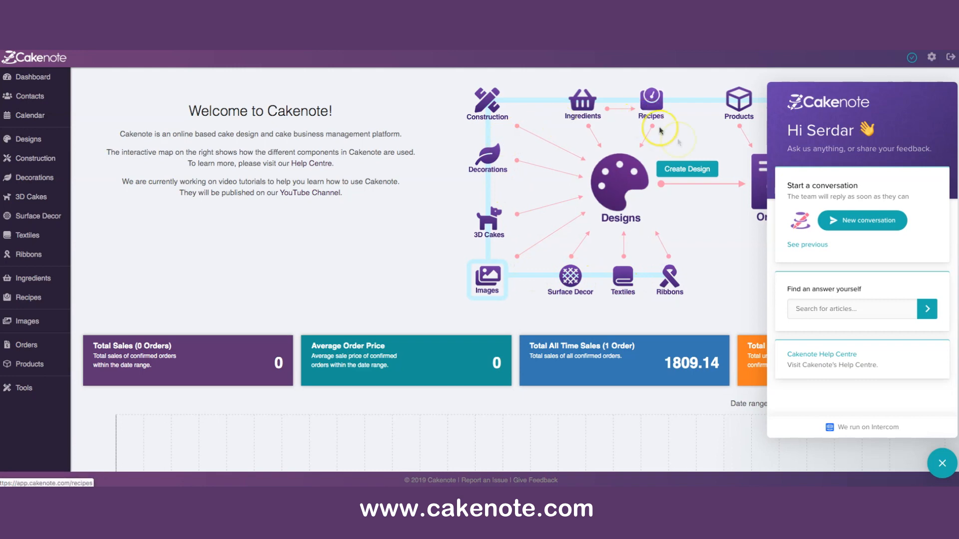
left_click(943, 464)
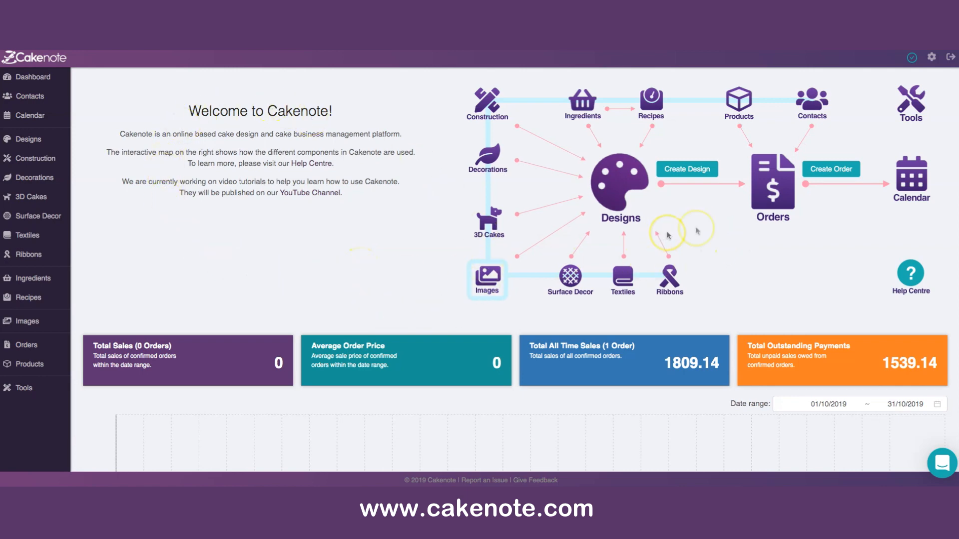
Step: Create a new design and look over its editor page down to the cost summary and total servings
left_click(693, 170)
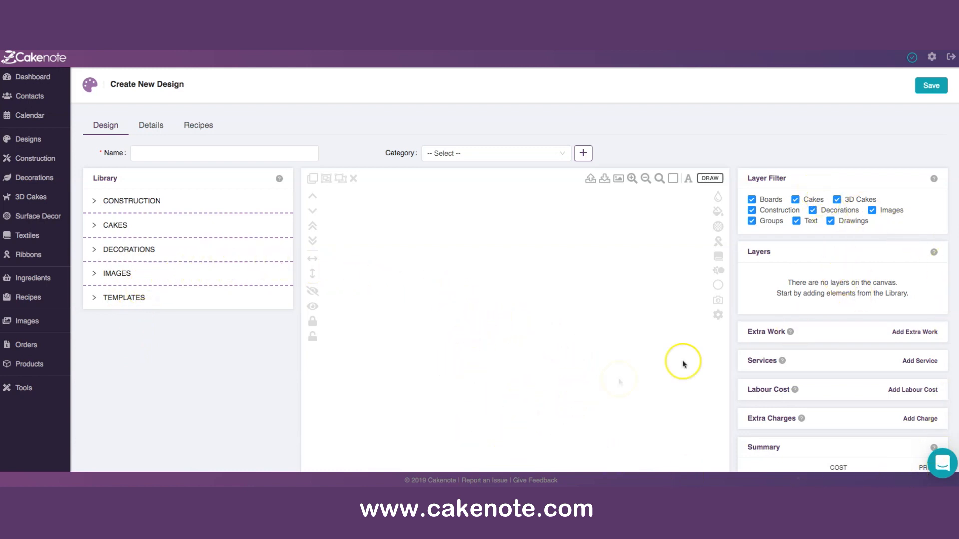
scroll(876, 282, "down", 1)
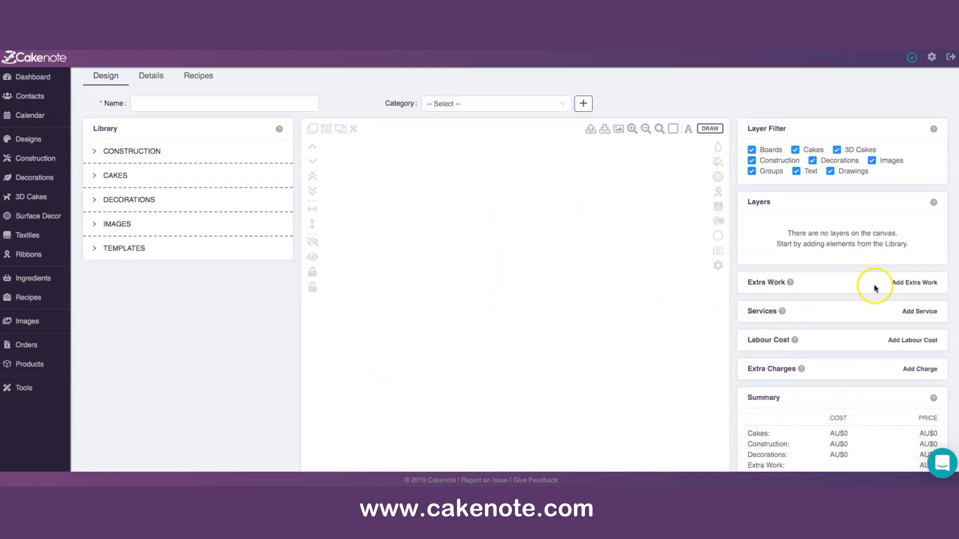
scroll(876, 283, "down", 3)
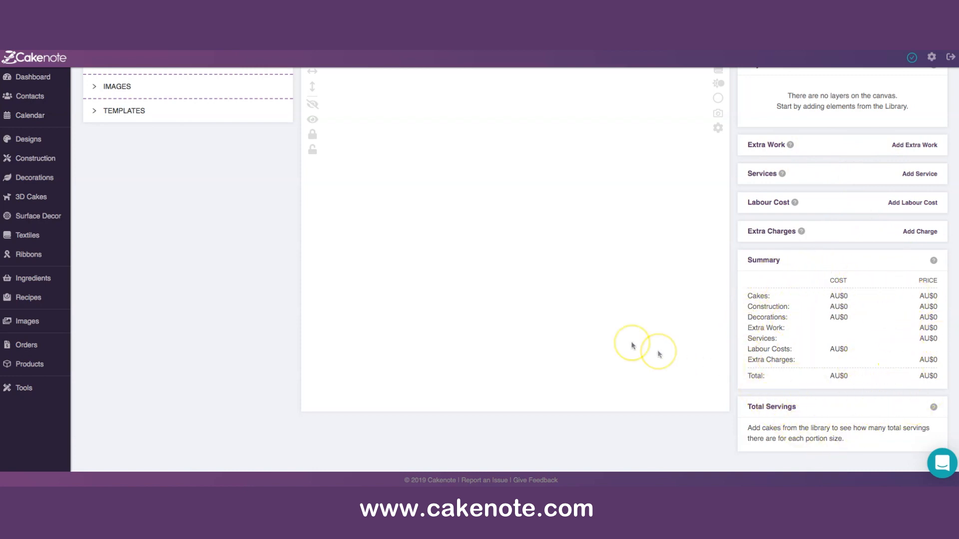
scroll(528, 299, "up", 4)
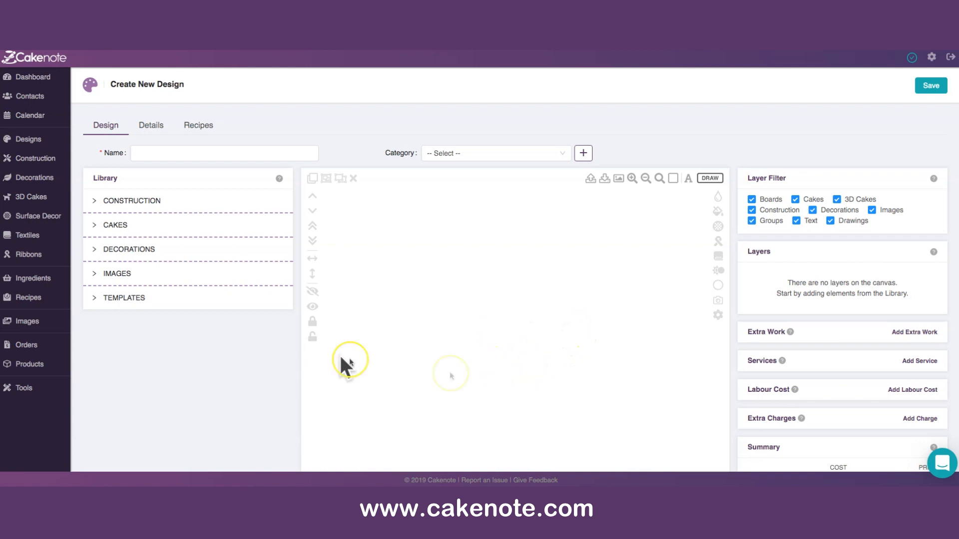
Step: Expand the round boards in the library's construction section and look through the available sizes
left_click(95, 202)
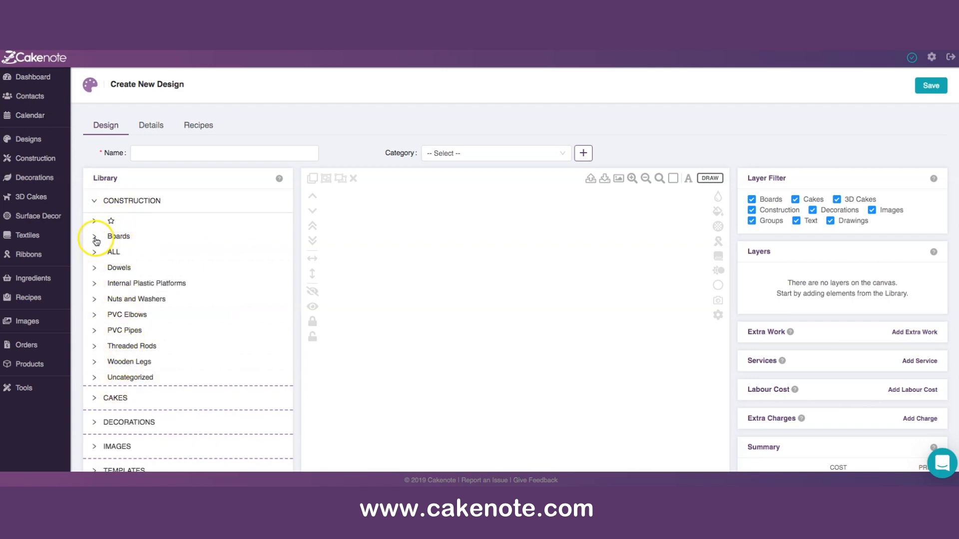
left_click(95, 236)
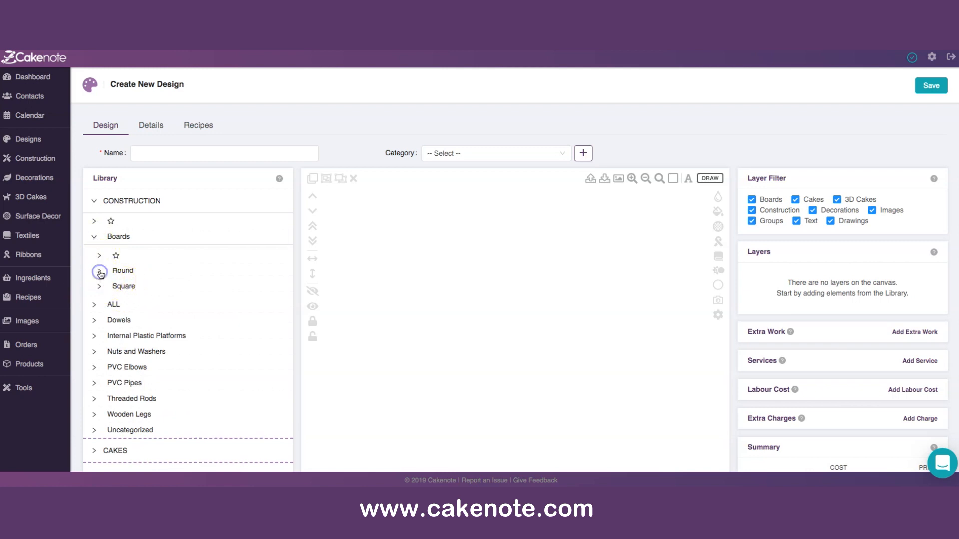
left_click(99, 271)
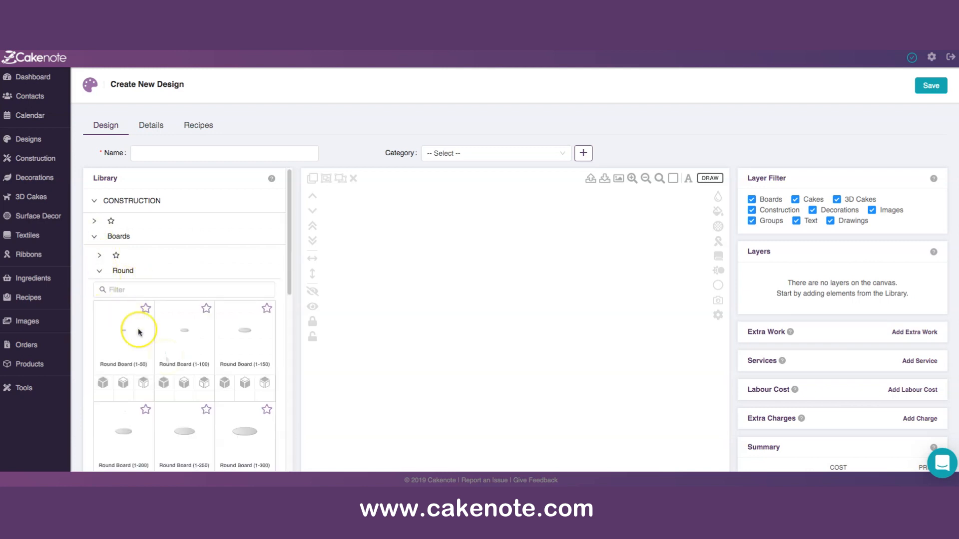
scroll(193, 353, "down", 3)
scroll(192, 353, "down", 3)
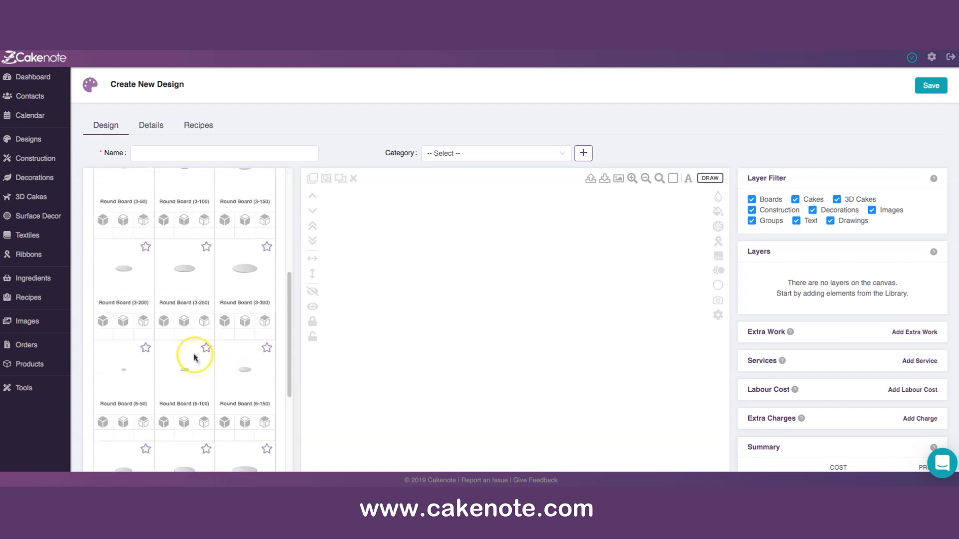
scroll(199, 331, "up", 6)
scroll(165, 364, "down", 1)
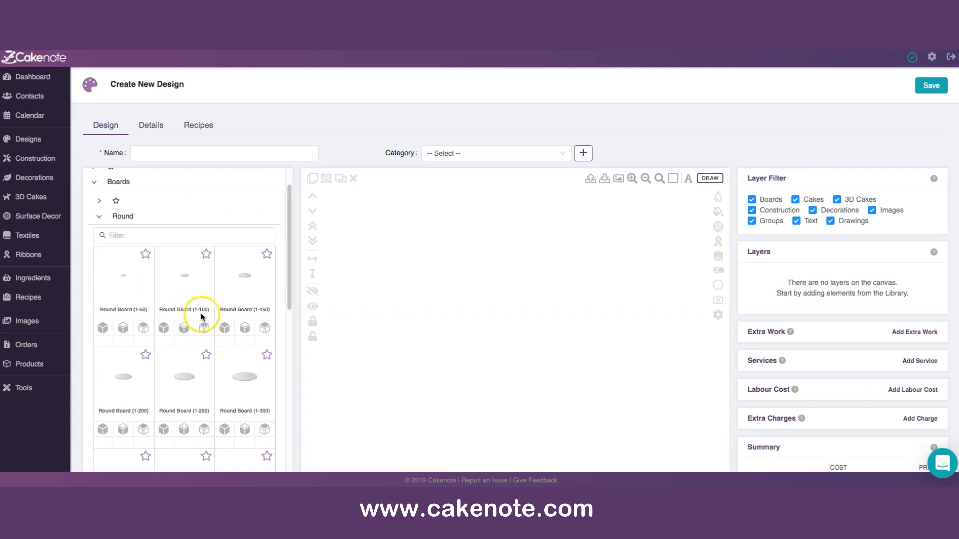
Step: Add the Round Board (6-300) to the design and place it centred in the lower part of the canvas
scroll(207, 314, "down", 15)
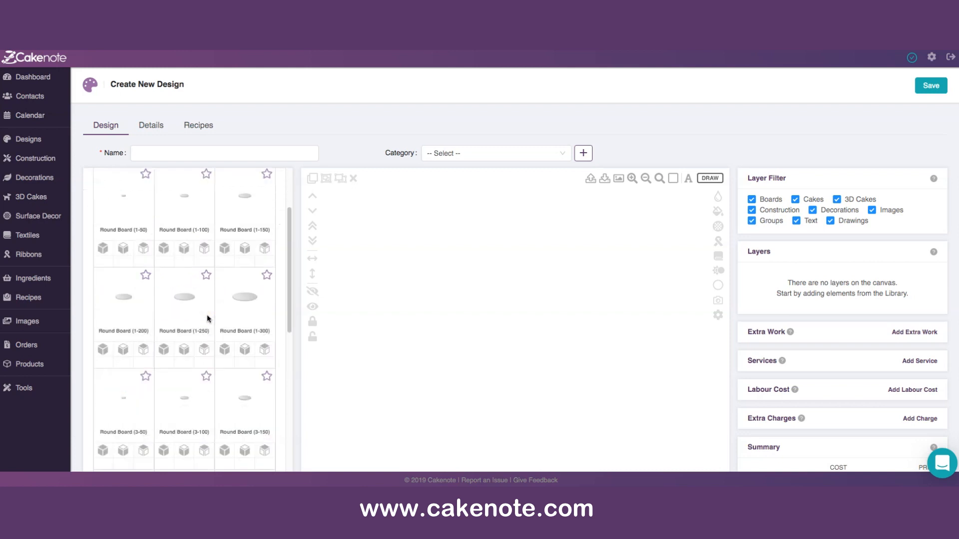
scroll(208, 316, "down", 10)
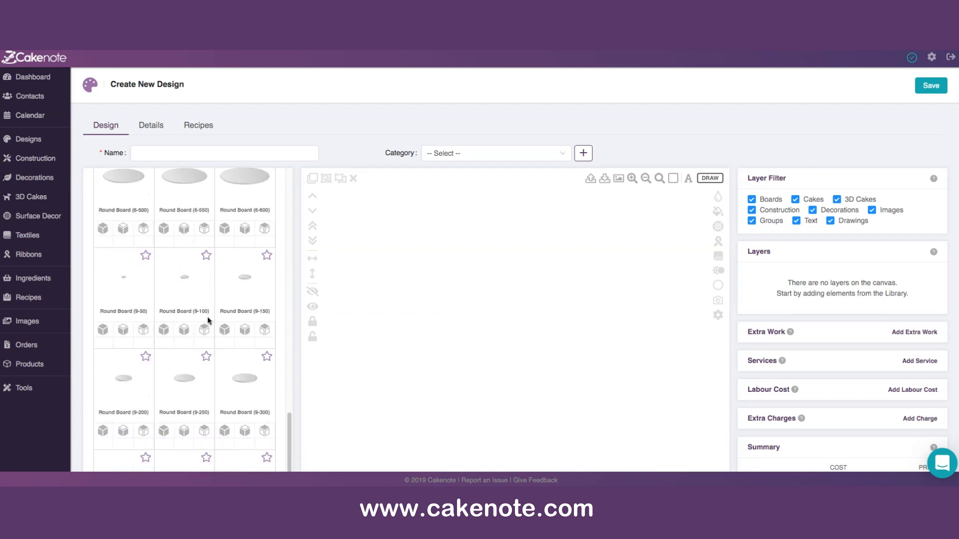
scroll(207, 320, "up", 5)
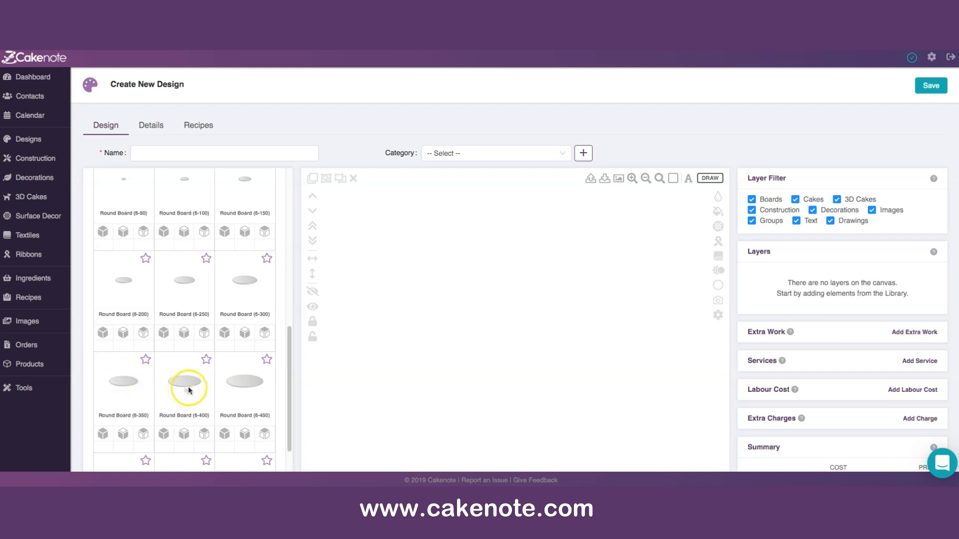
left_click(223, 334)
left_click_drag(400, 221, 510, 403)
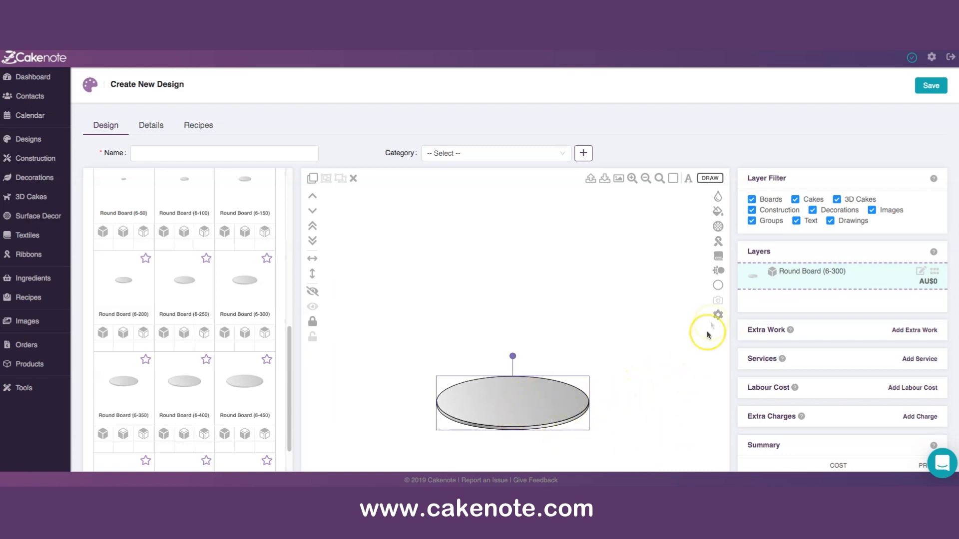
left_click(551, 324)
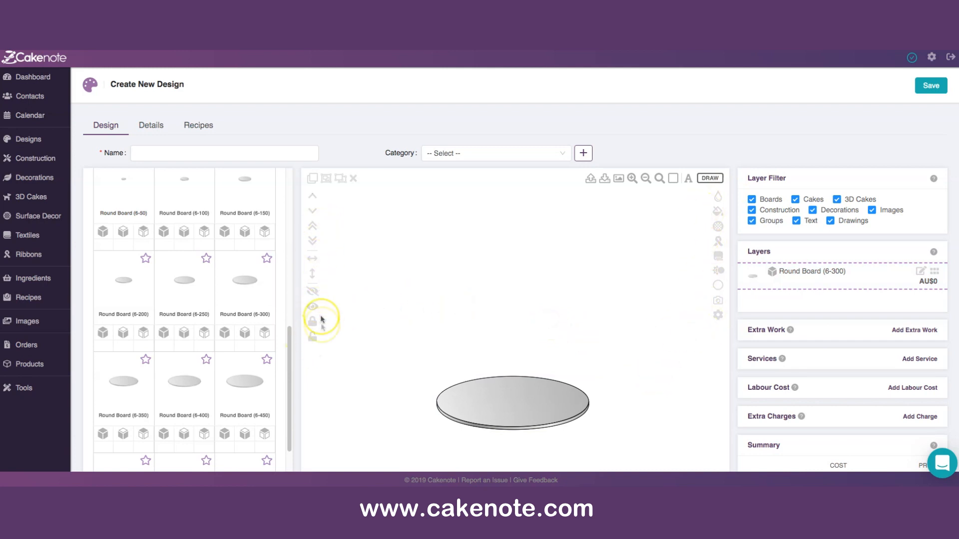
left_click(532, 409)
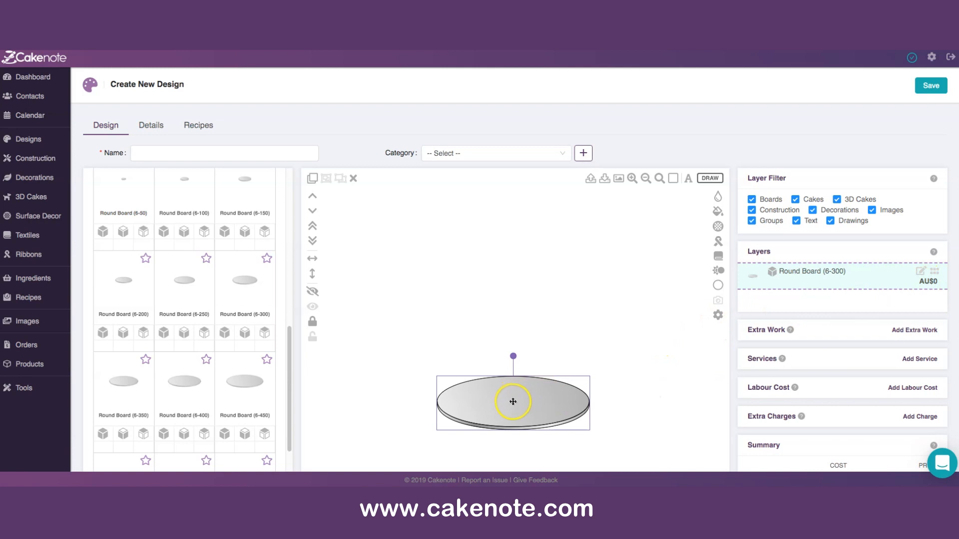
left_click(718, 316)
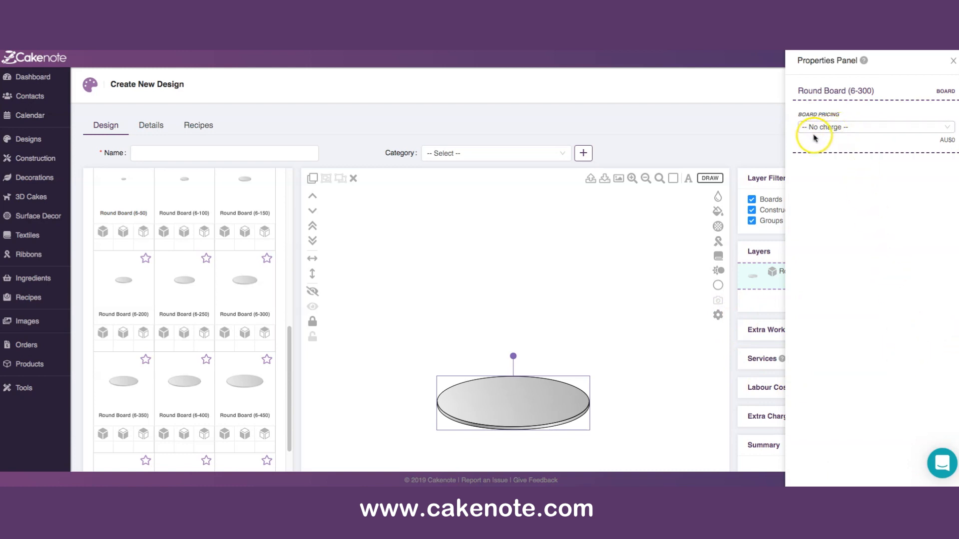
left_click(868, 130)
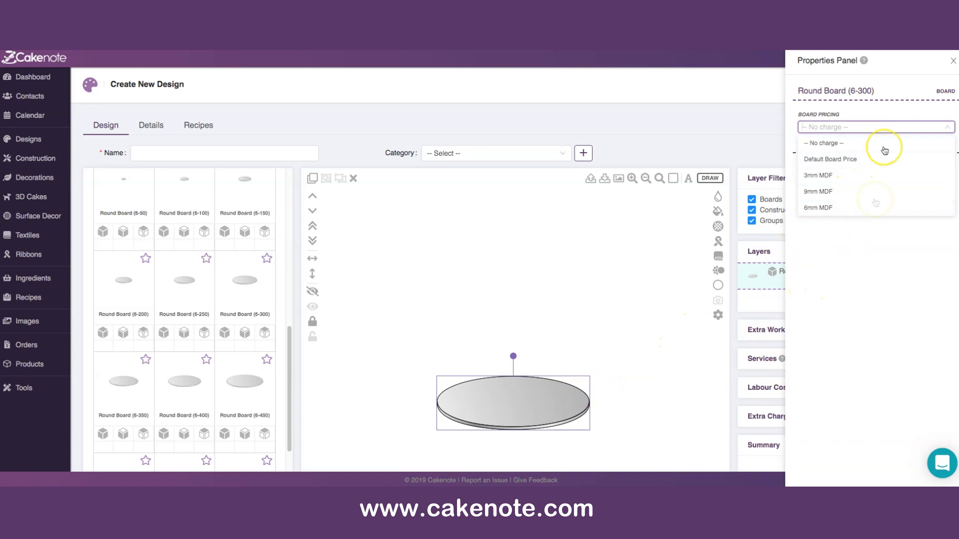
left_click(953, 60)
left_click(901, 263)
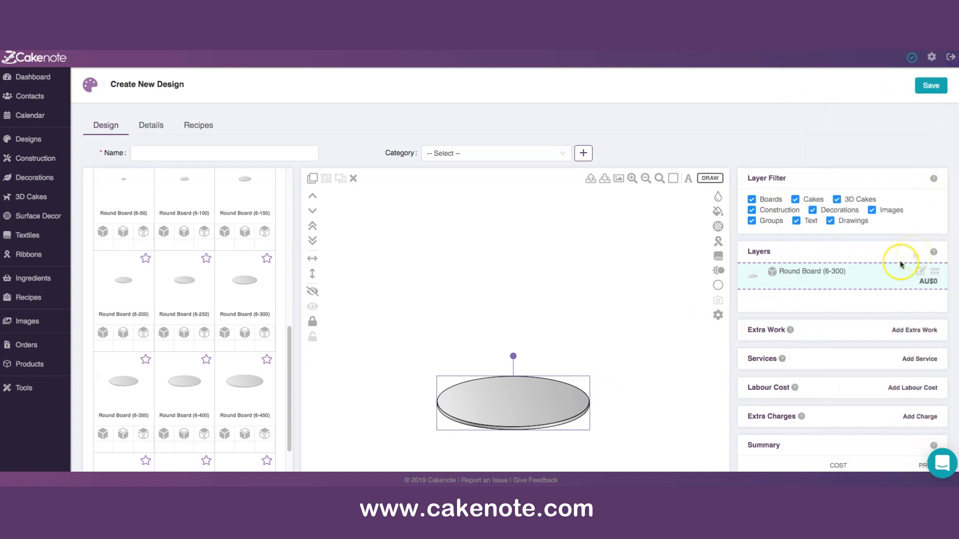
Step: Set the round board's pricing to 6mm MDF in its properties
left_click(717, 316)
left_click(908, 130)
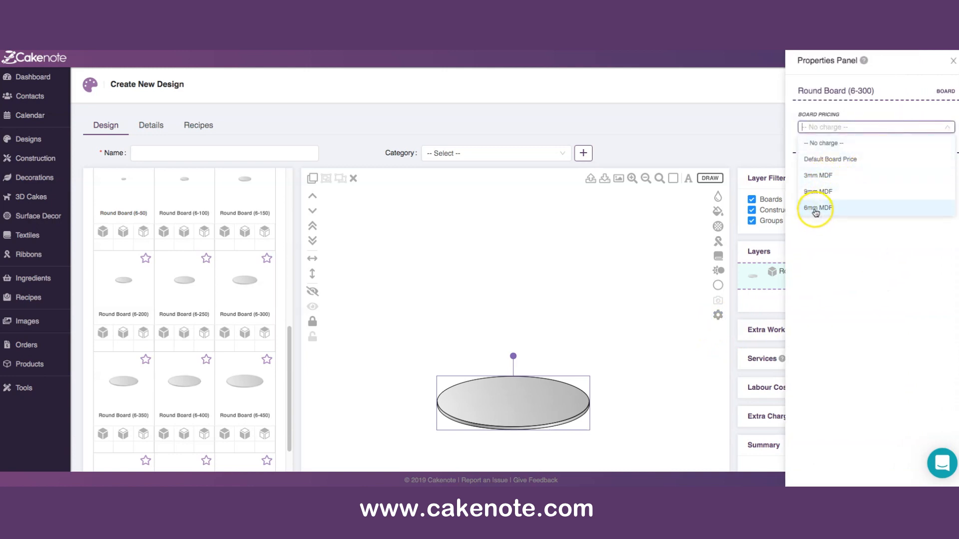
left_click(817, 209)
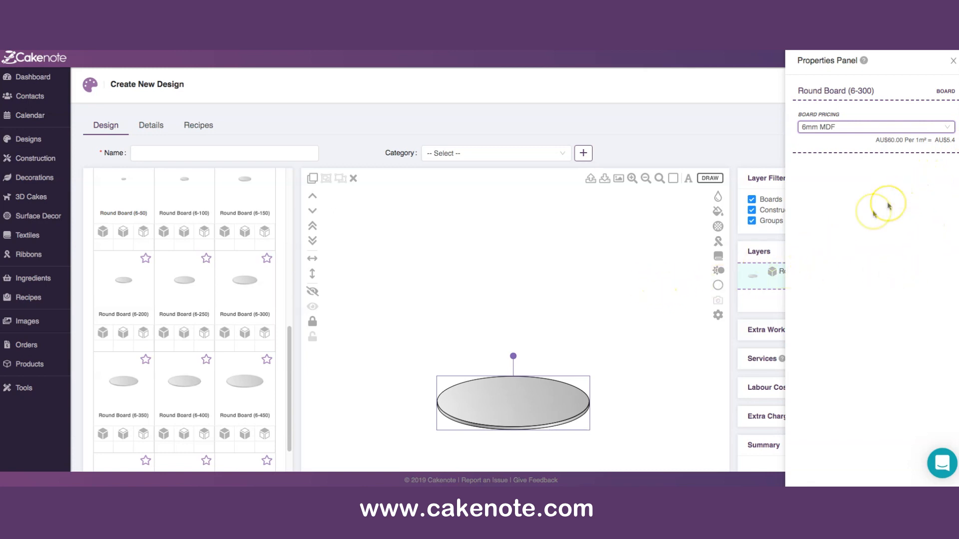
left_click(621, 308)
Step: Cover the round board with the dusty pink velvet textile and reduce the textile pattern's overall scale
left_click(517, 398)
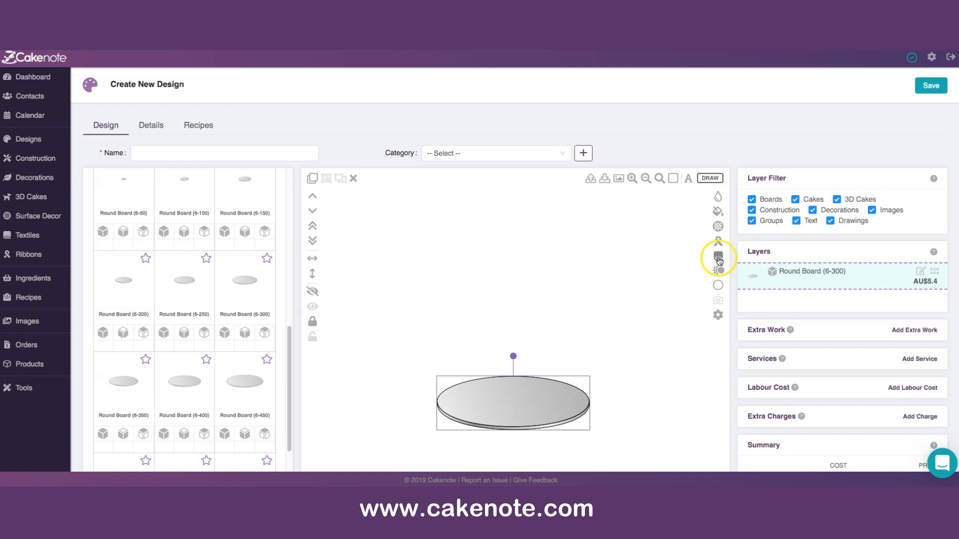
left_click(718, 257)
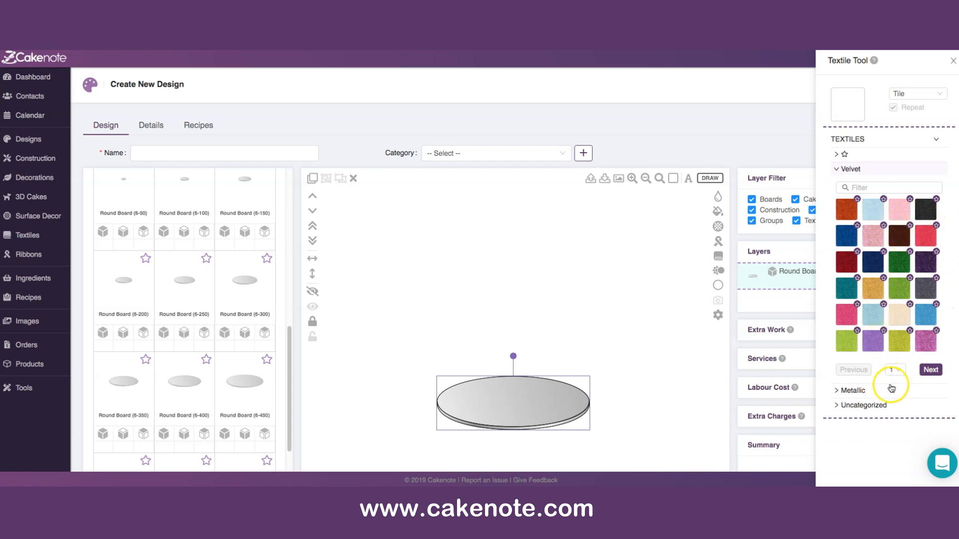
left_click(872, 238)
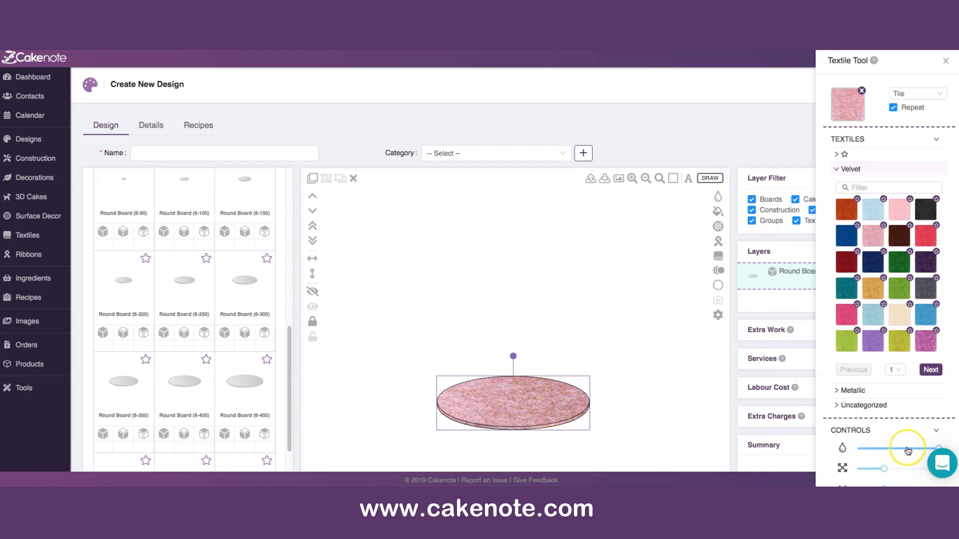
scroll(908, 451, "down", 5)
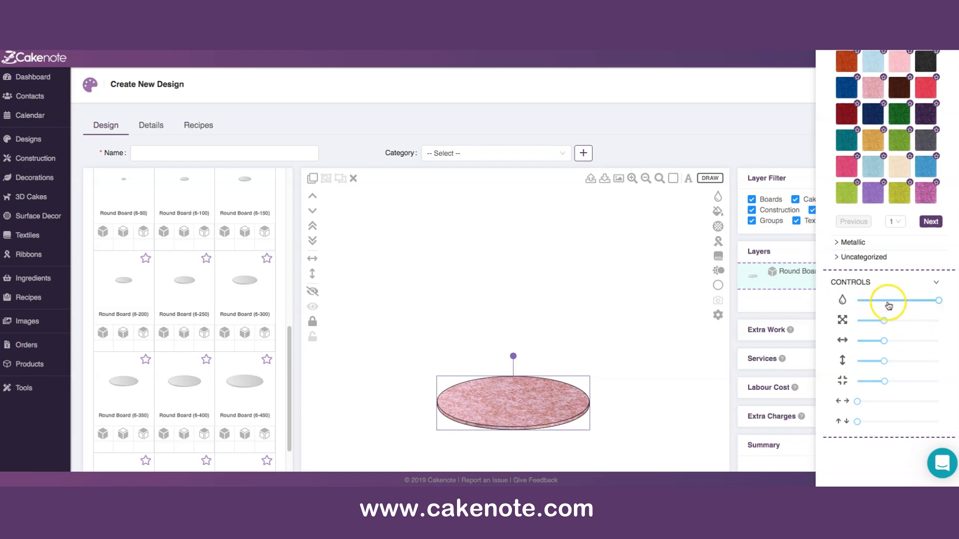
left_click(868, 321)
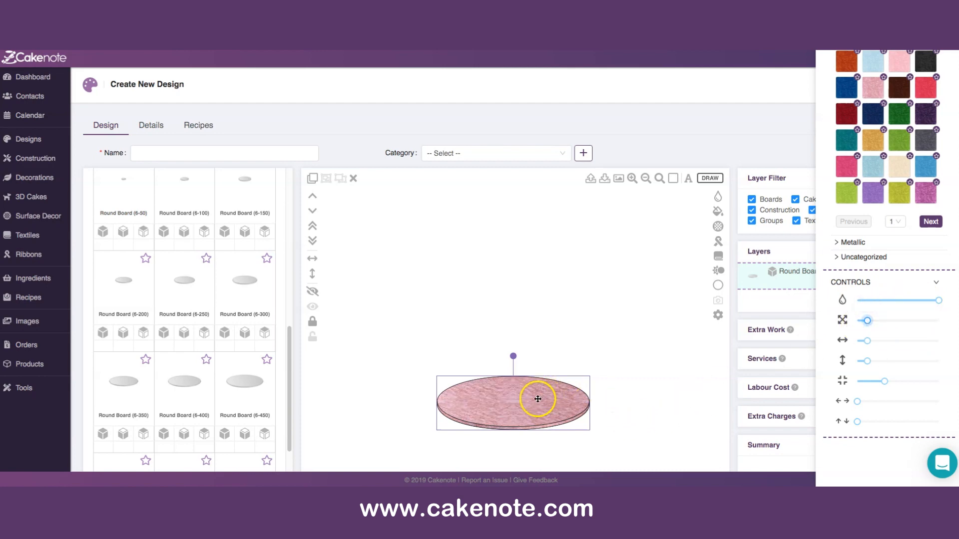
mouse_move(866, 344)
left_click(677, 310)
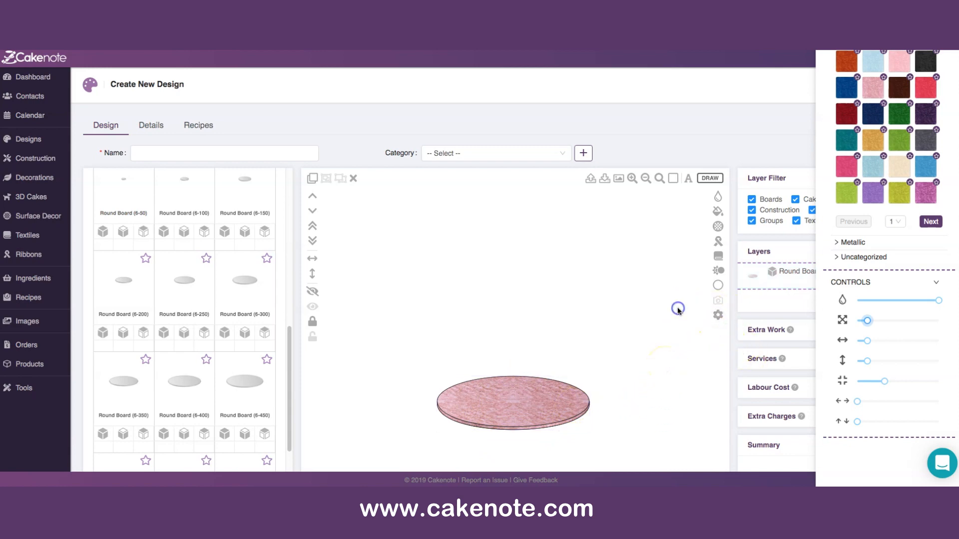
Step: Review the round board's board pricing and textile pricing in its properties
left_click(552, 393)
left_click(718, 317)
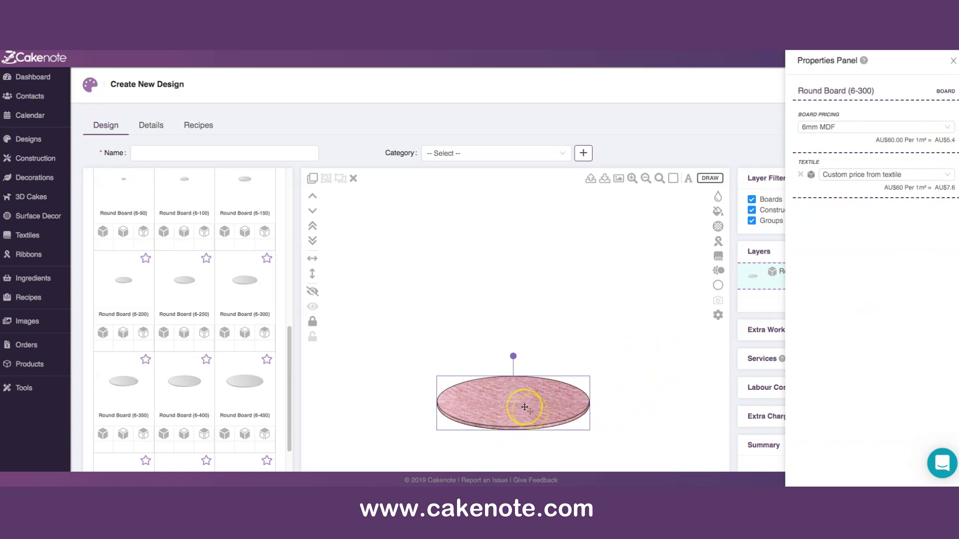
left_click(651, 321)
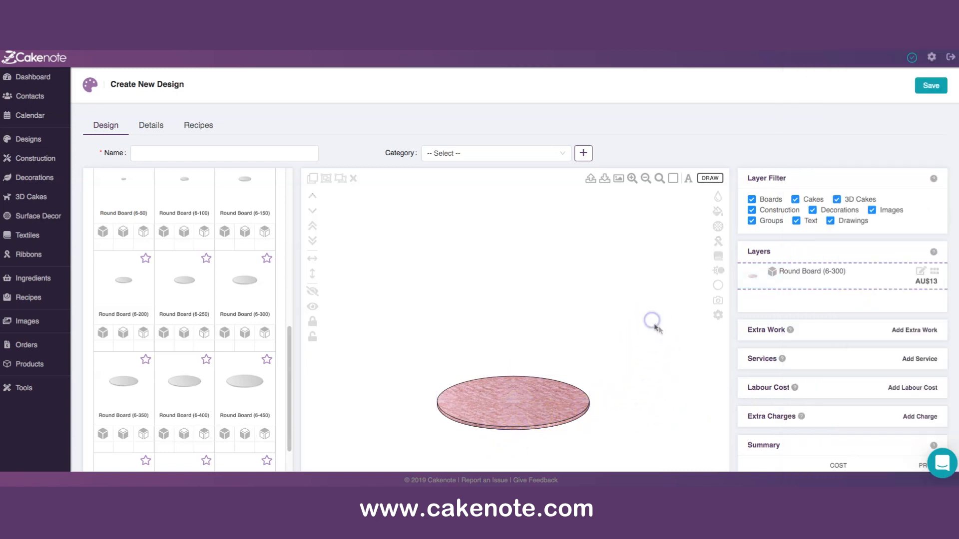
Step: Browse the library past the construction boards and open the Round category of the Cakes section
scroll(205, 337, "down", 2)
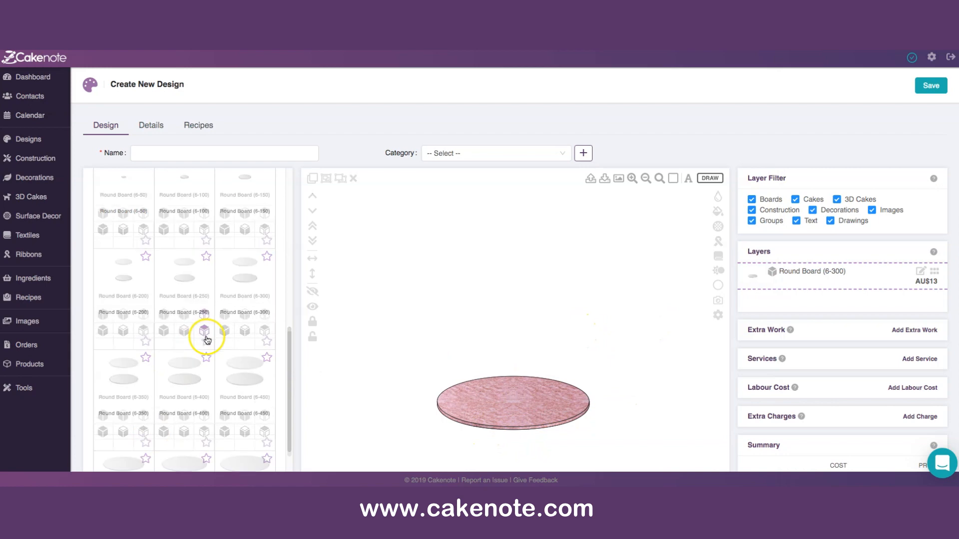
scroll(208, 339, "down", 5)
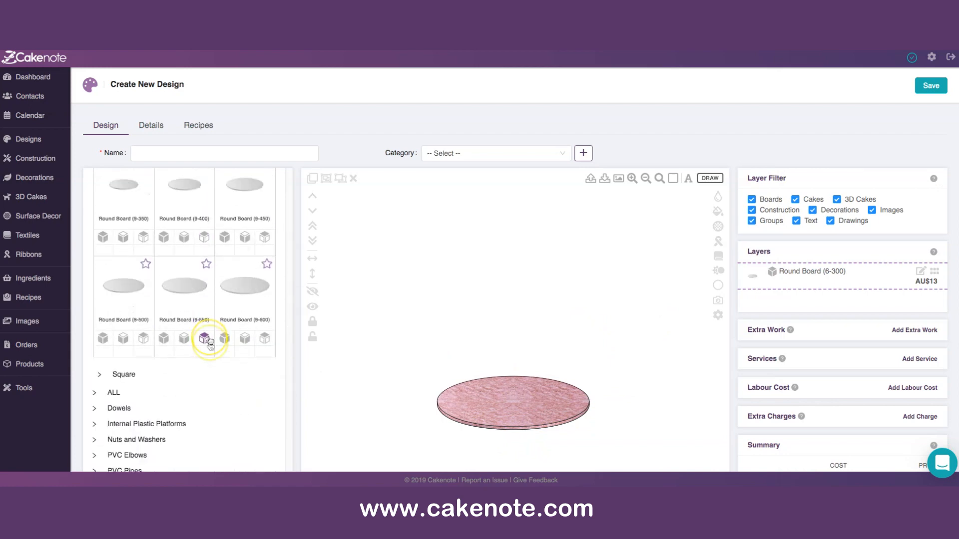
scroll(189, 392, "down", 4)
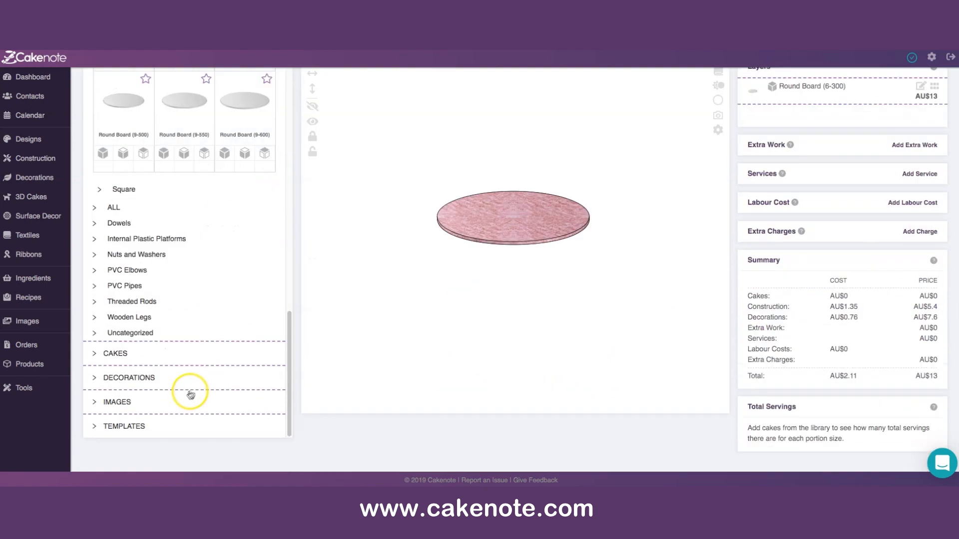
left_click(95, 356)
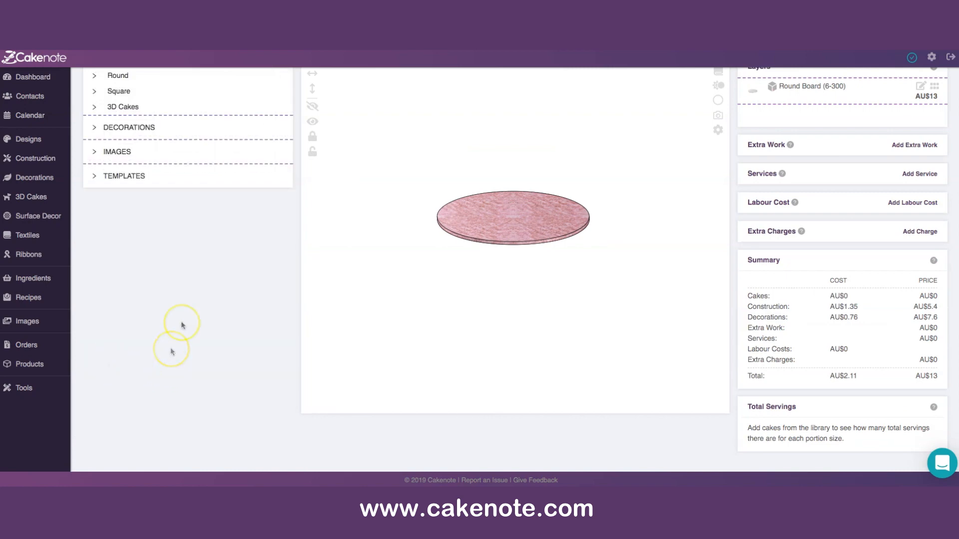
scroll(188, 229, "up", 4)
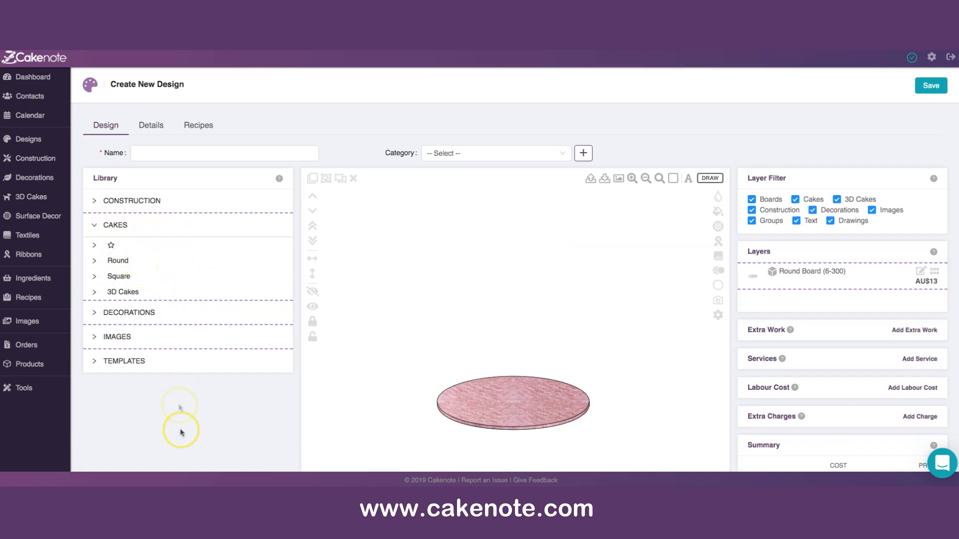
left_click(95, 225)
left_click(94, 226)
left_click(96, 265)
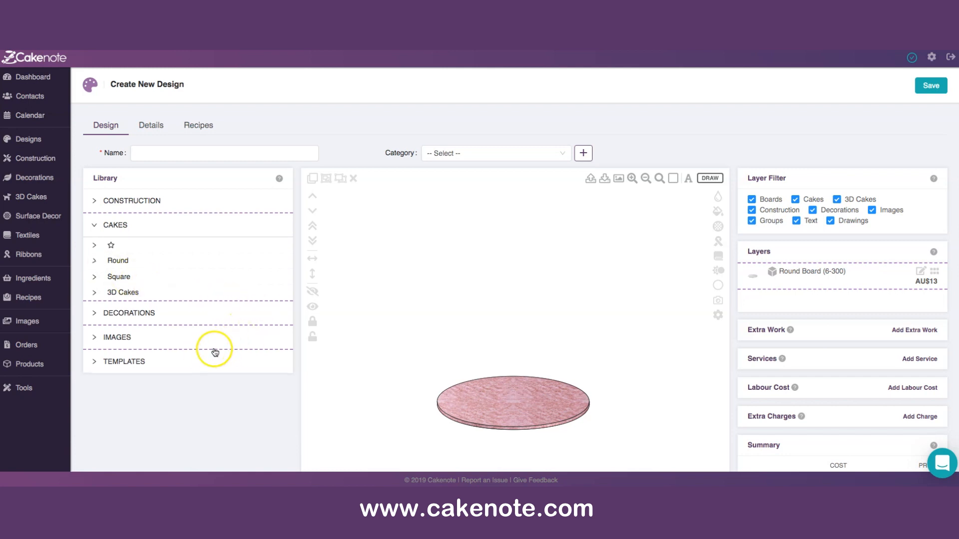
Step: Add the perspective-view Round Cake (100-200) to the design and place it centred on the round board
scroll(208, 357, "down", 4)
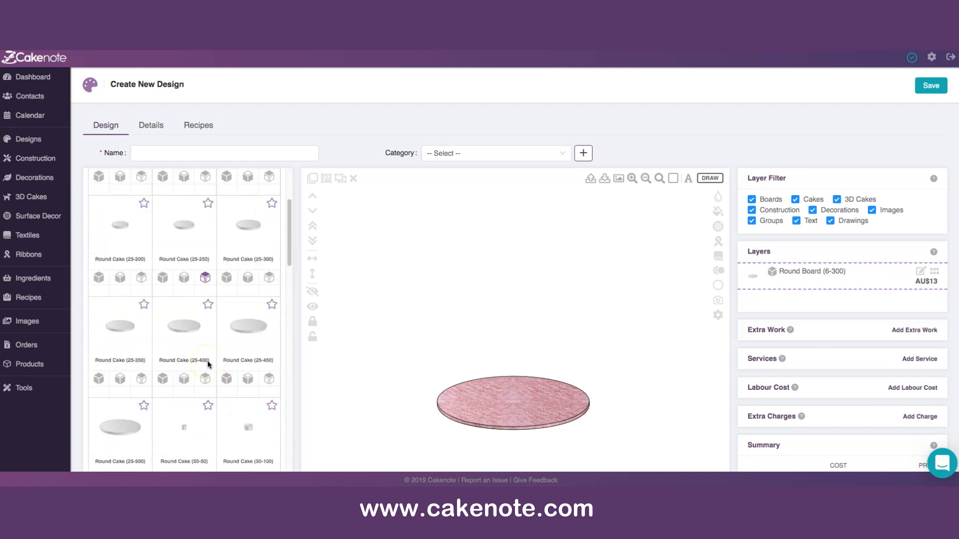
scroll(208, 361, "down", 7)
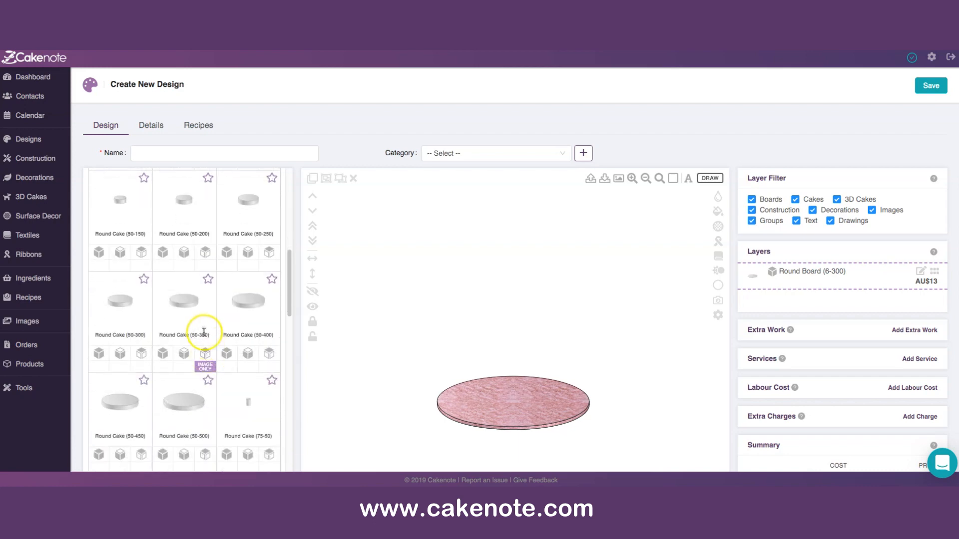
scroll(201, 329, "down", 6)
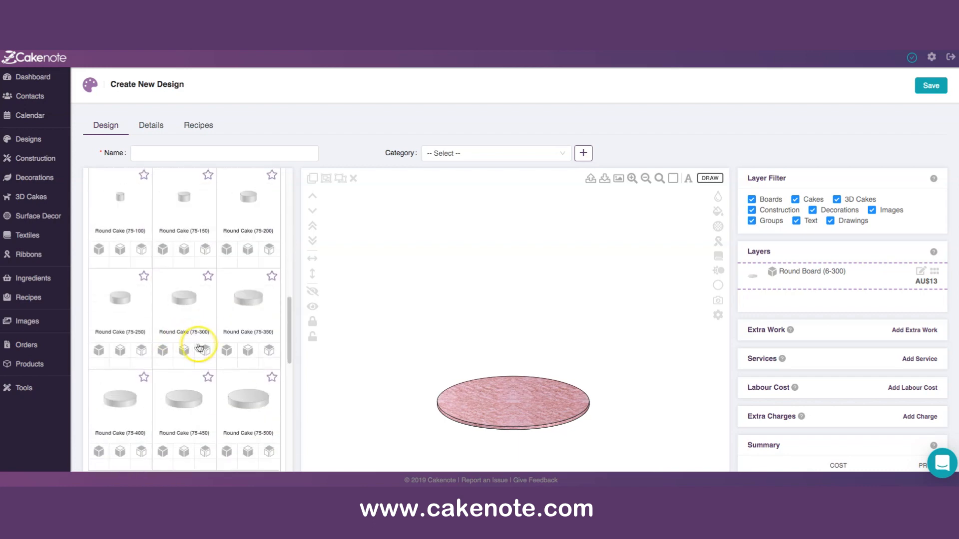
scroll(202, 326, "down", 2)
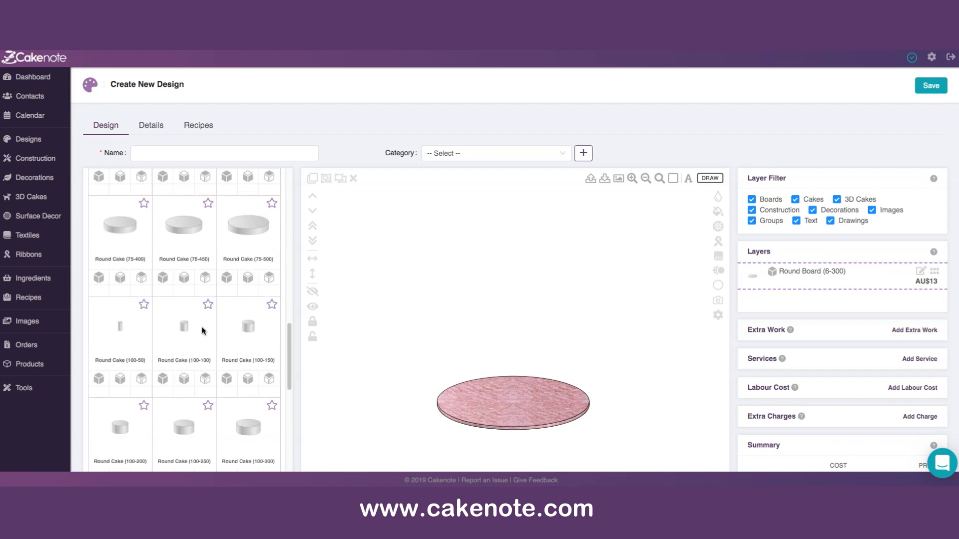
scroll(216, 352, "down", 2)
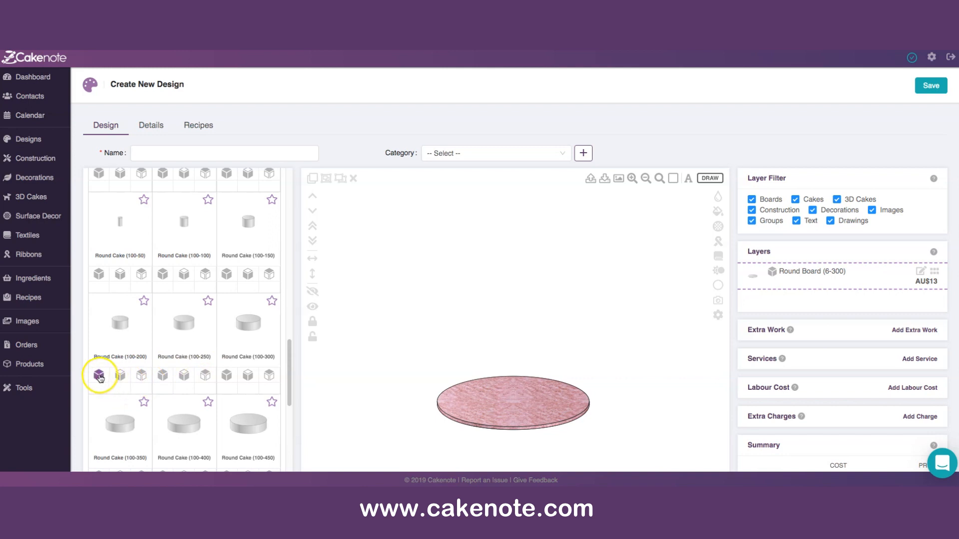
left_click(100, 377)
left_click(383, 276)
left_click_drag(383, 277, 512, 394)
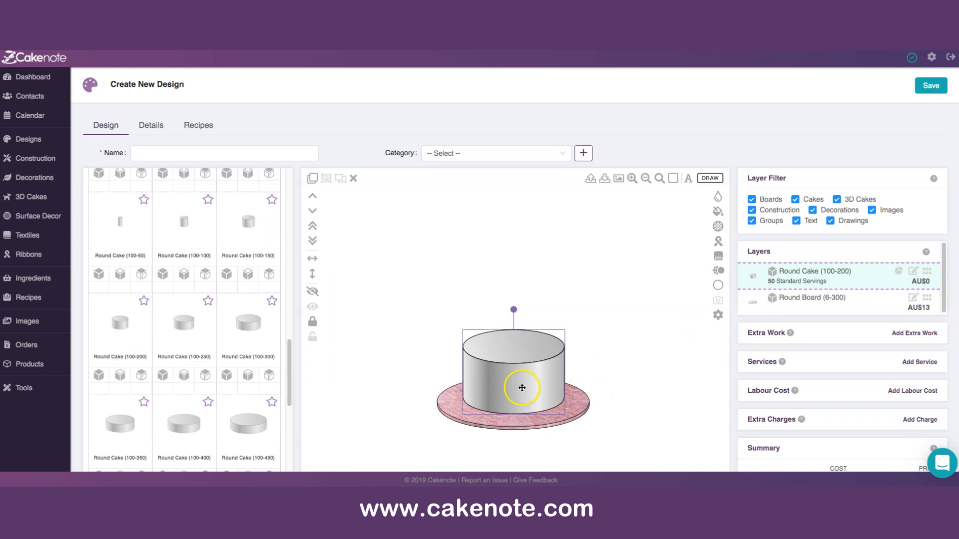
left_click(627, 319)
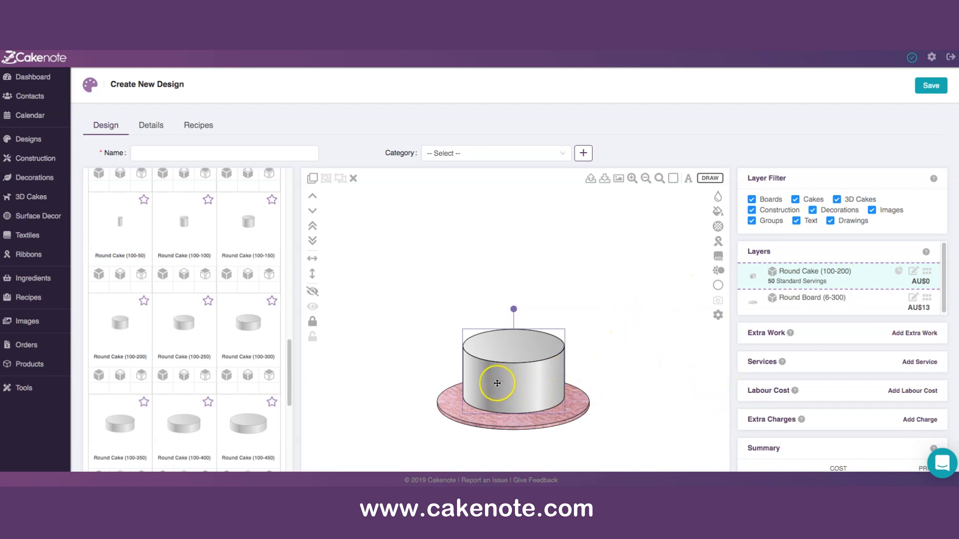
left_click(553, 258)
left_click(522, 354)
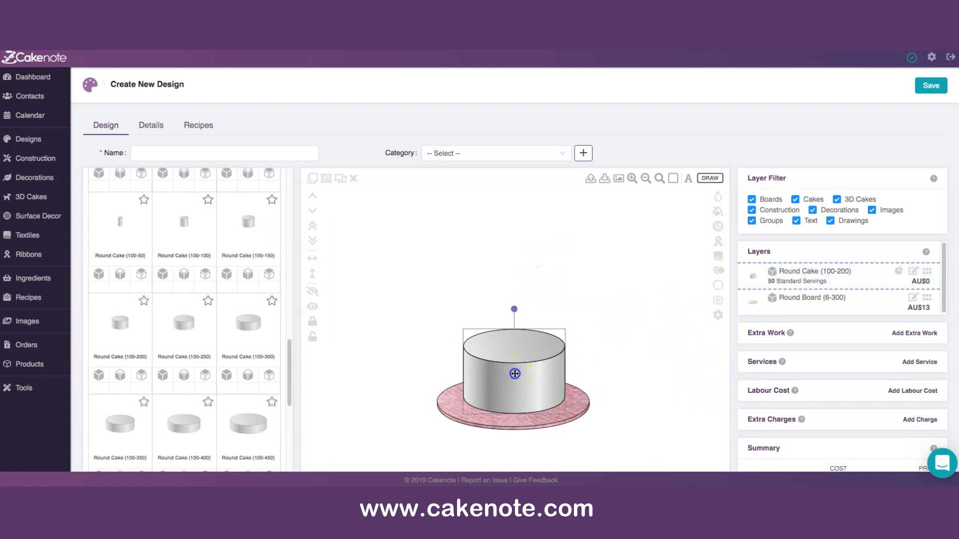
Step: Set the Round Cake (100-200)'s flavour to Dark Mud Cake Sponge in its properties
left_click(718, 316)
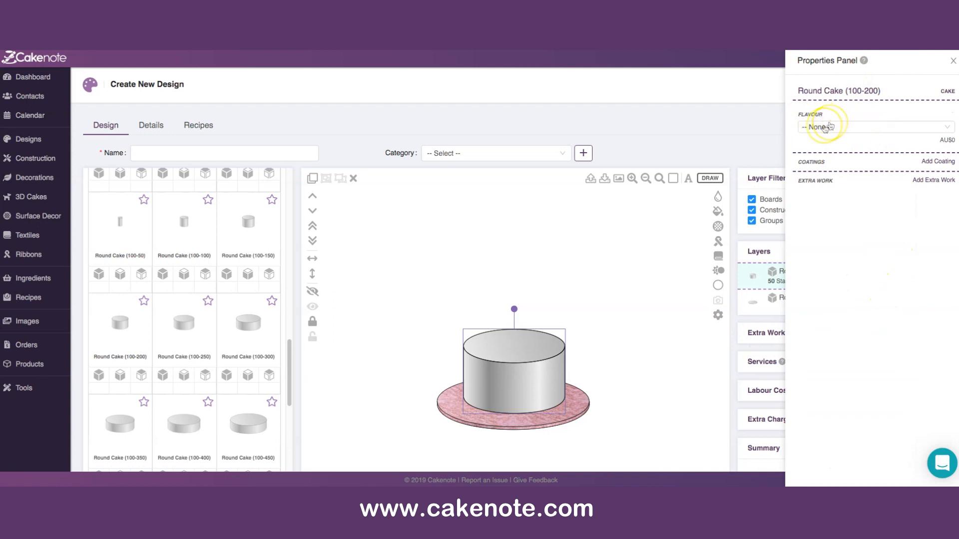
left_click(871, 129)
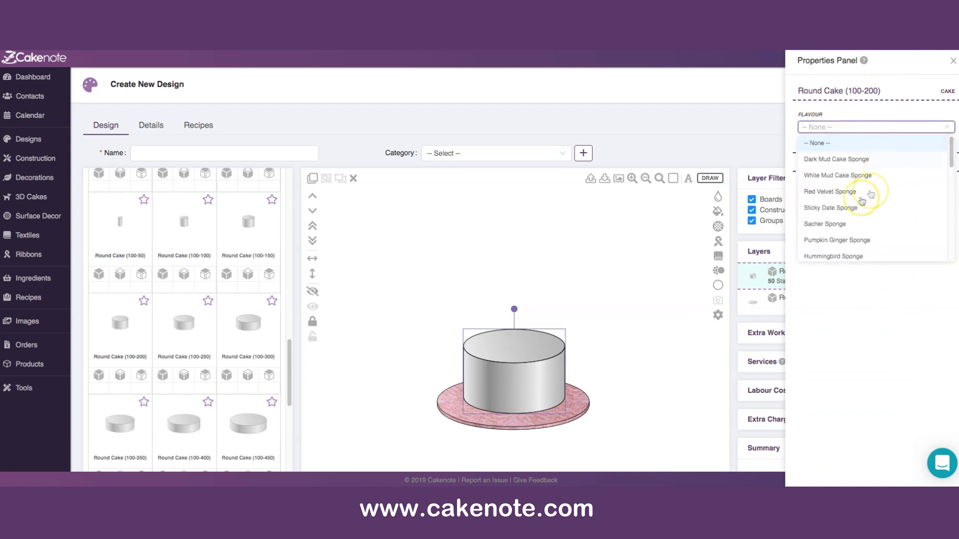
scroll(858, 175, "down", 10)
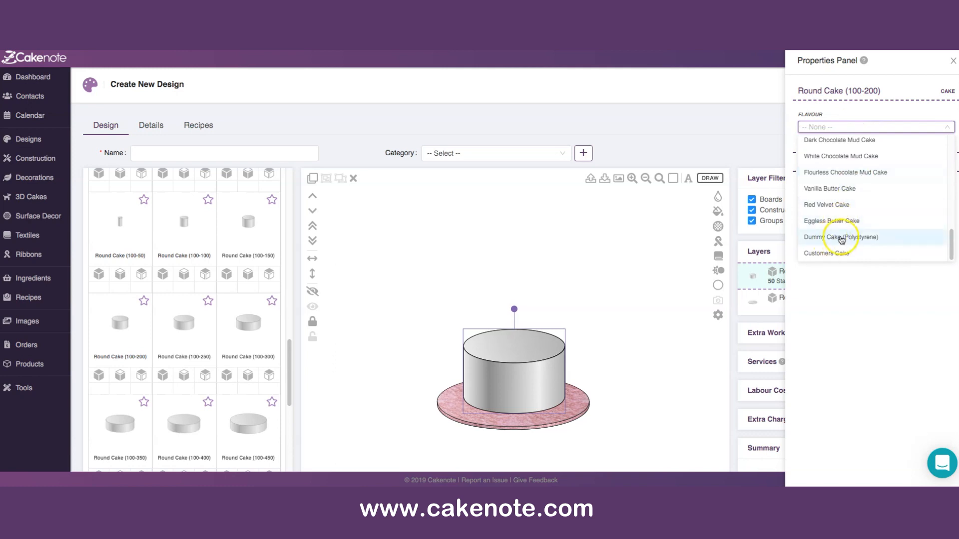
scroll(844, 236, "up", 10)
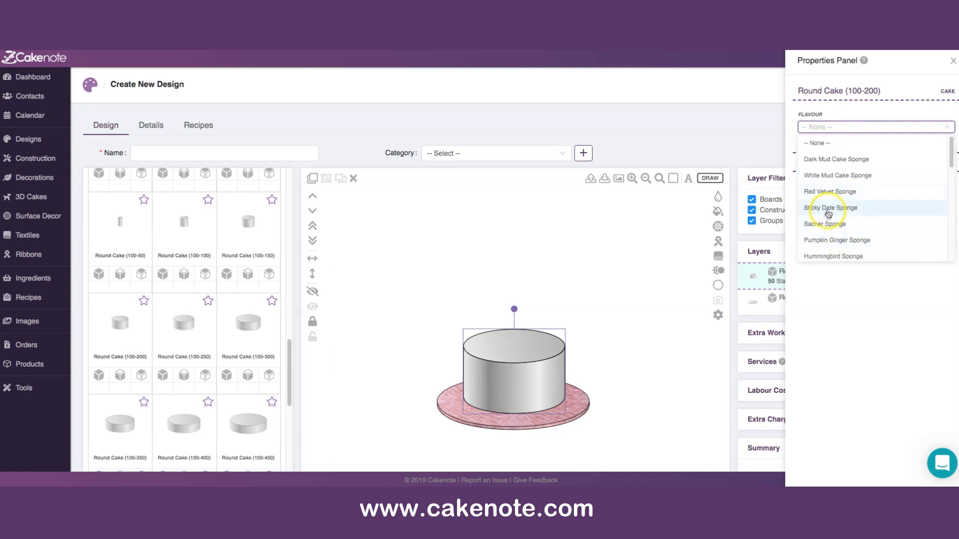
scroll(836, 203, "down", 3)
scroll(843, 201, "up", 3)
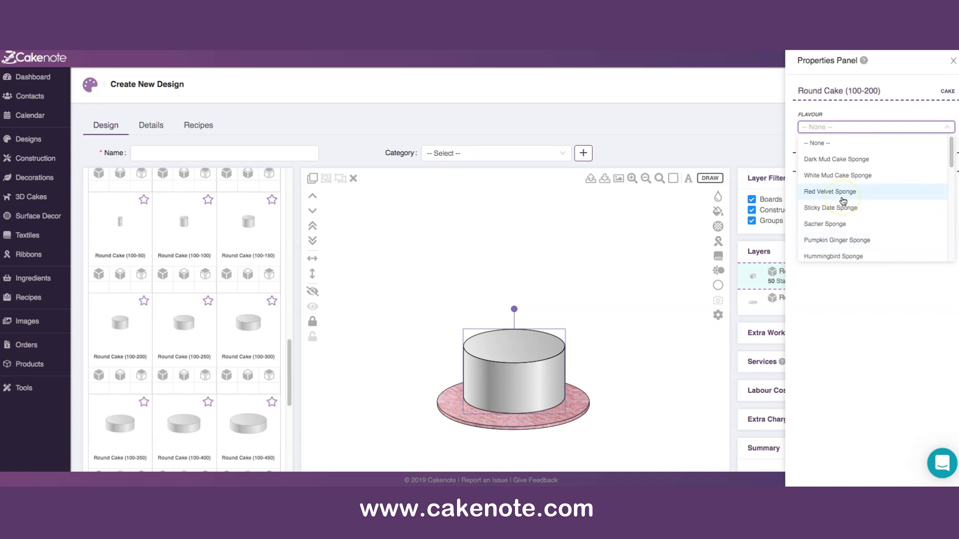
left_click(835, 160)
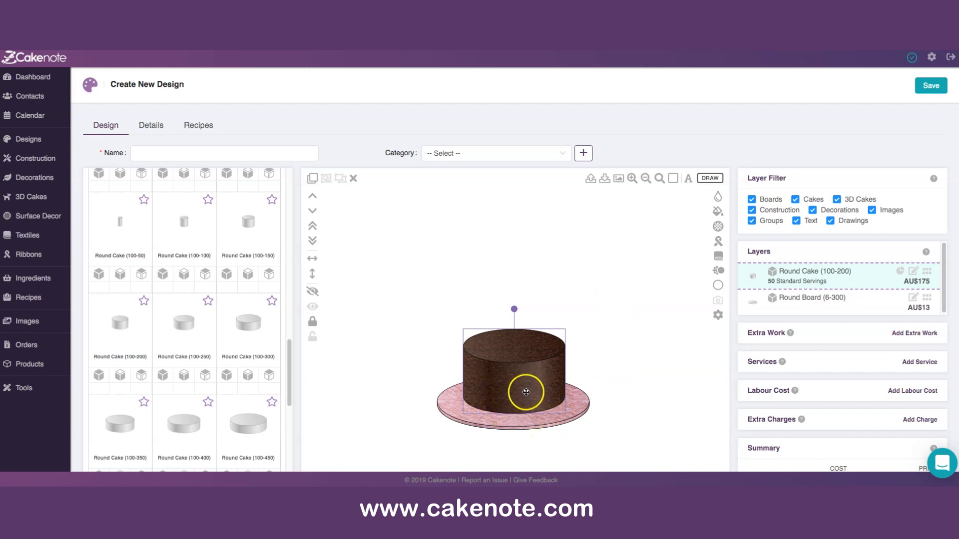
Step: Change the Round Cake (100-200)'s flavour to White Chocolate Mud Cake
left_click(719, 317)
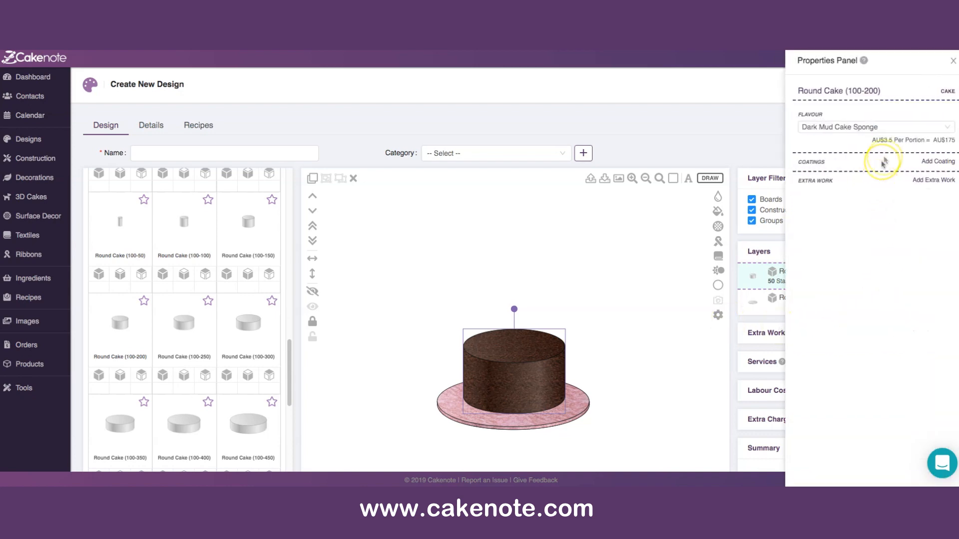
left_click(862, 127)
scroll(845, 210, "down", 10)
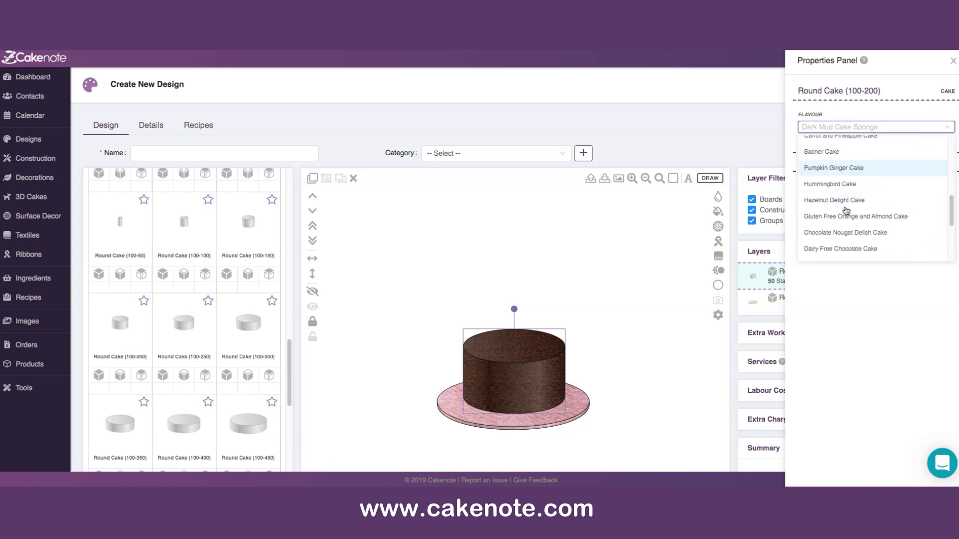
scroll(871, 209, "down", 3)
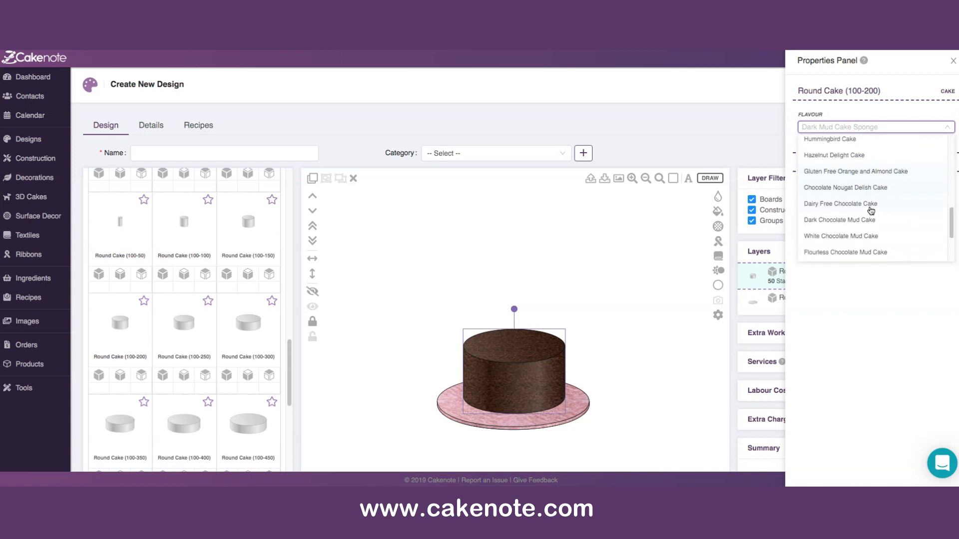
scroll(880, 222, "down", 1)
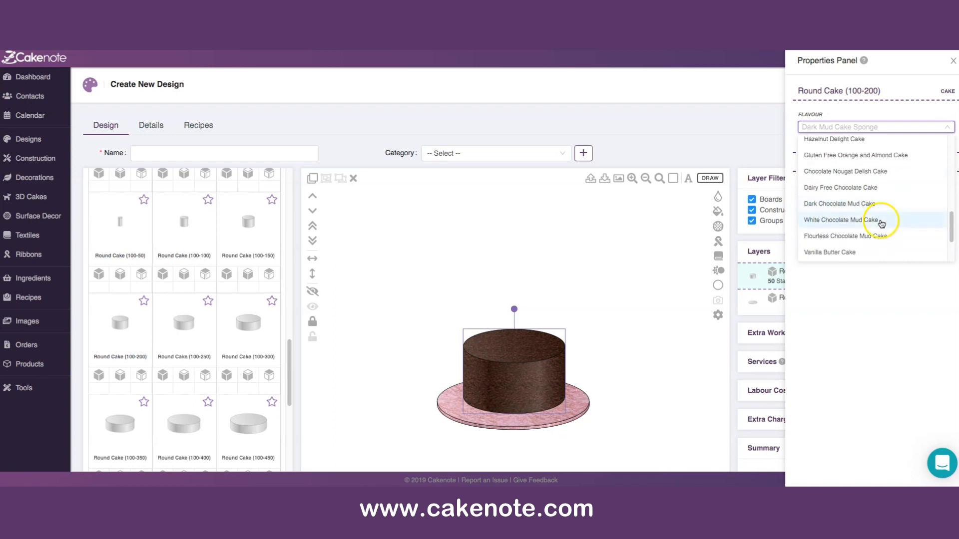
scroll(830, 220, "down", 1)
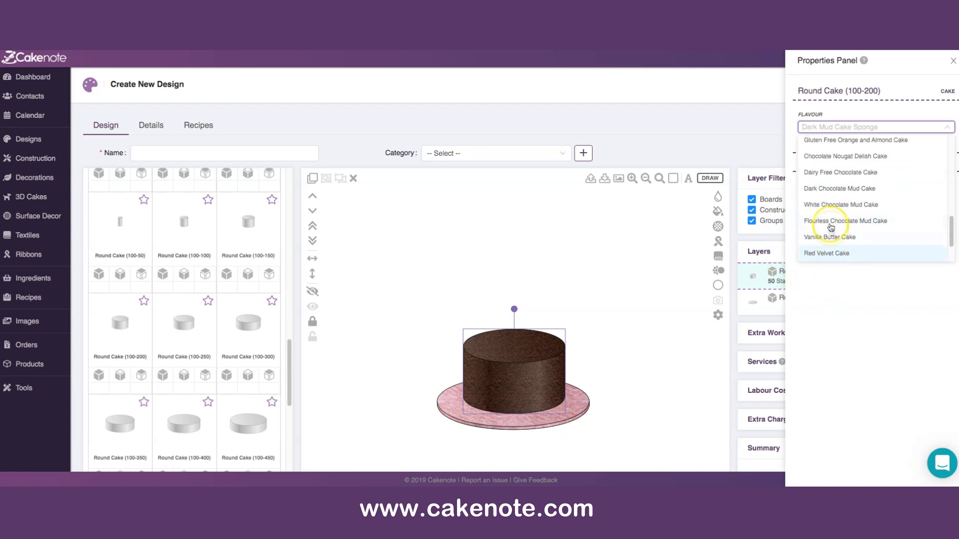
left_click(831, 209)
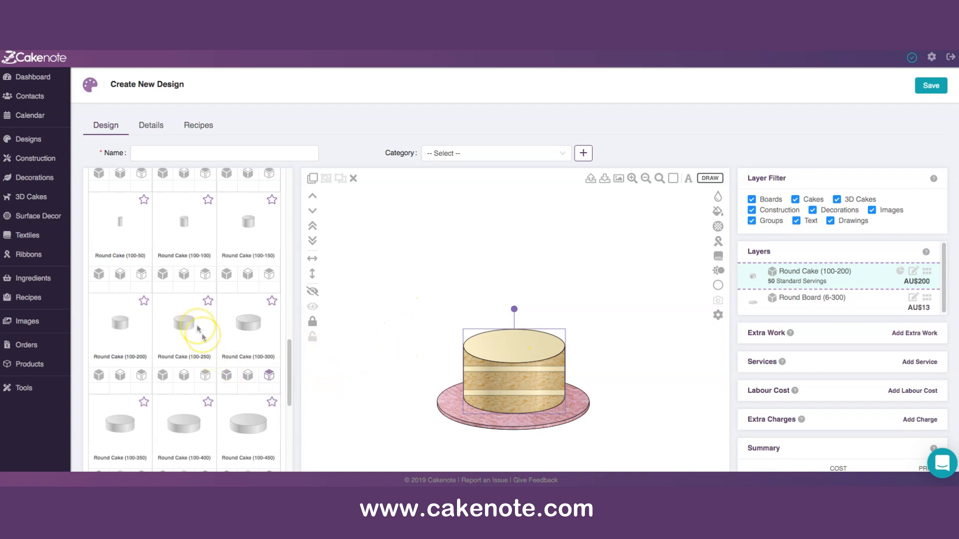
Step: Add a flat front-view Round Cake (100-250) above the tiered cake on the board and set its flavour to Red Velvet Cake
left_click(183, 378)
left_click_drag(419, 231, 532, 272)
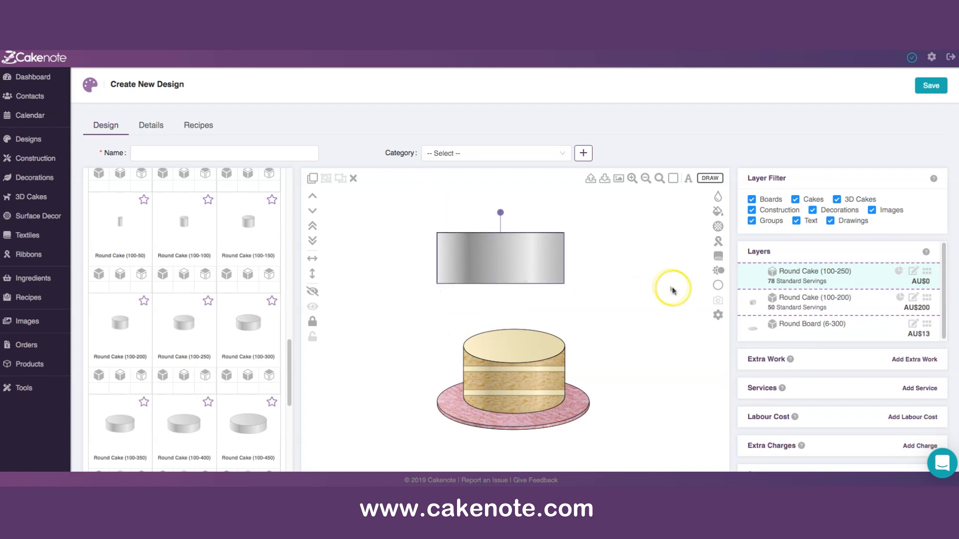
left_click(719, 316)
left_click(875, 129)
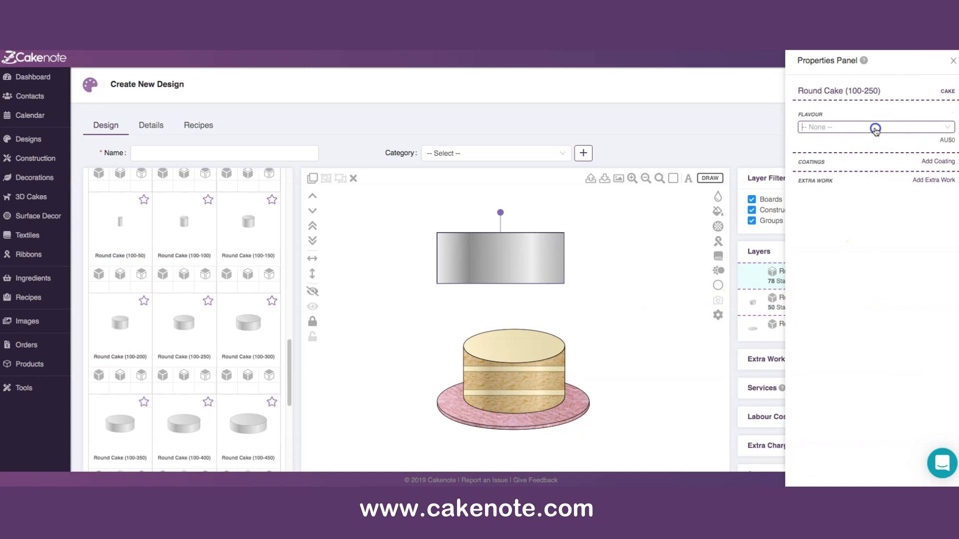
scroll(846, 198, "down", 2)
scroll(846, 198, "down", 4)
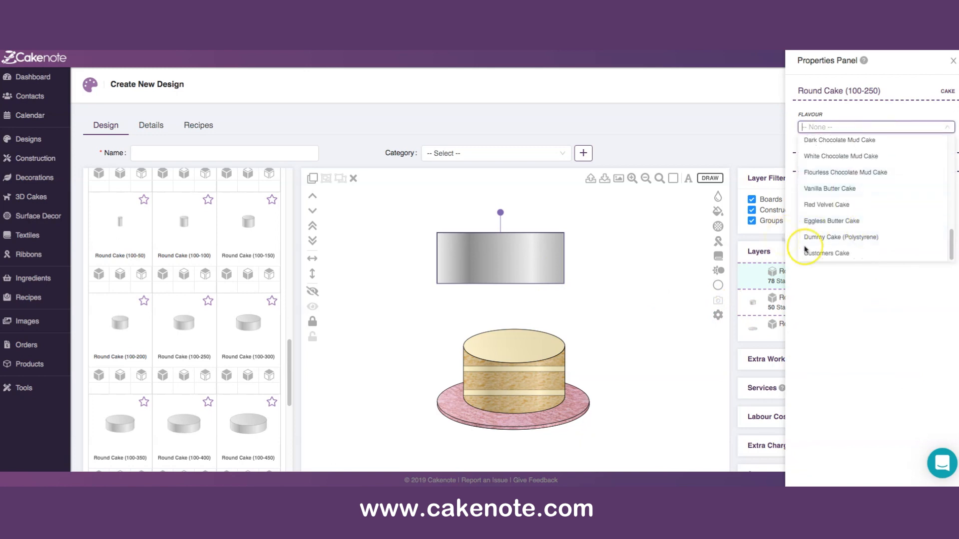
left_click(824, 208)
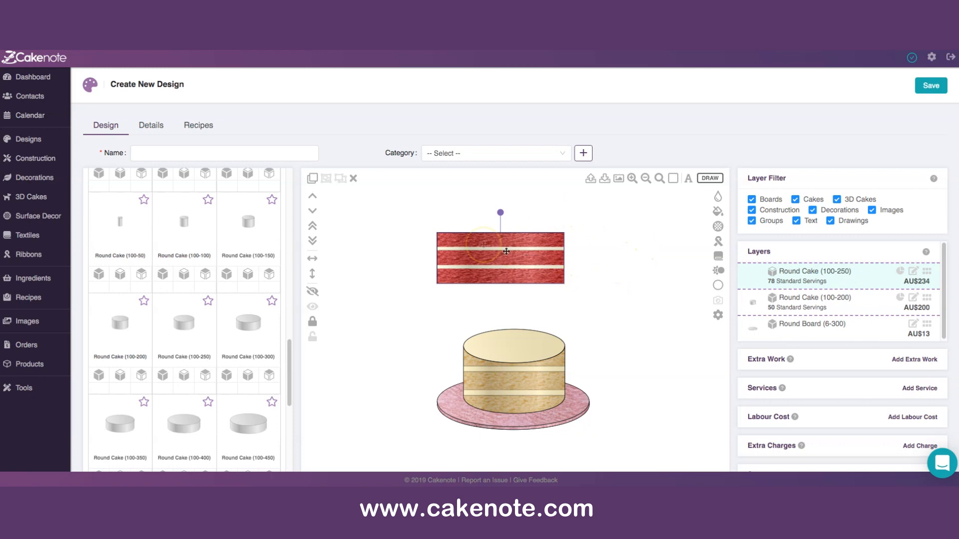
Step: Delete the front-view Round Cake (100-250) from the design
left_click(352, 179)
left_click(393, 274)
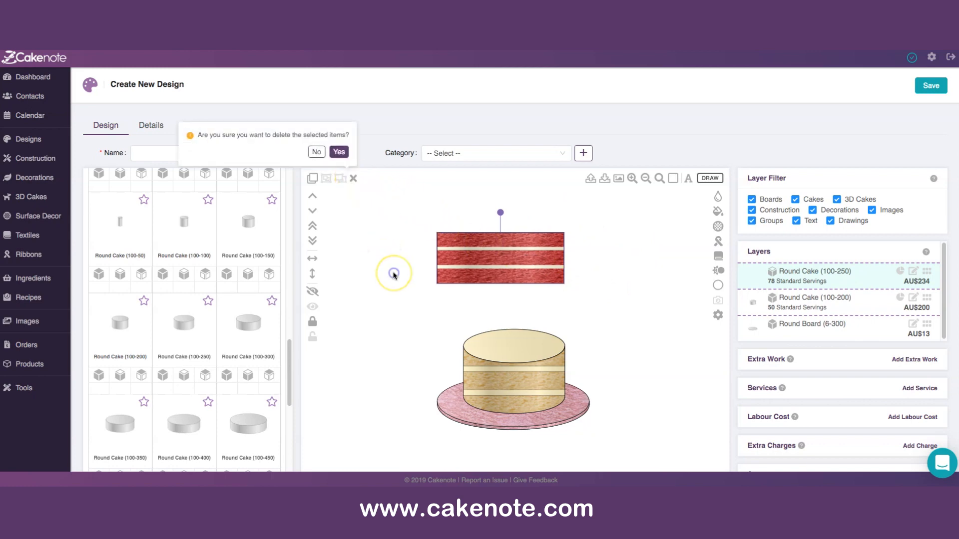
left_click(509, 258)
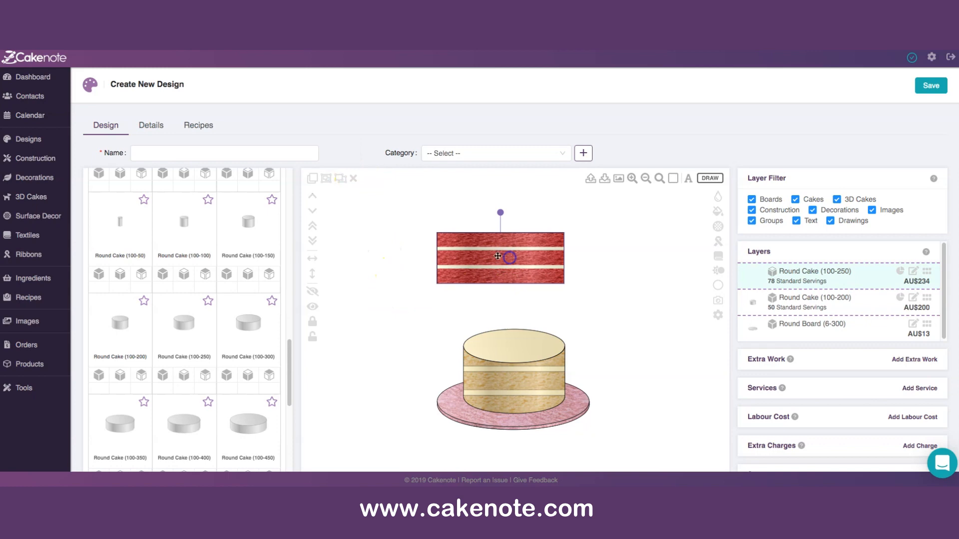
left_click(352, 178)
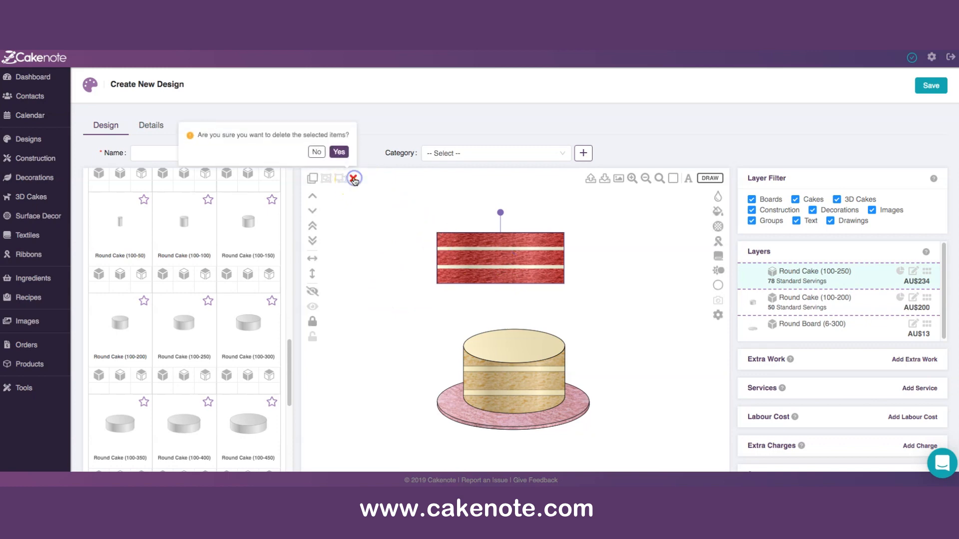
left_click(339, 154)
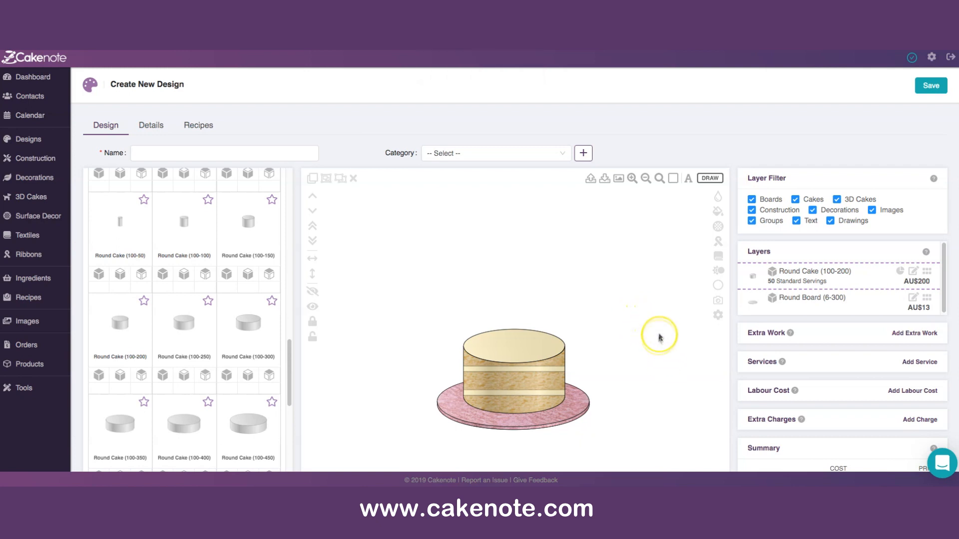
Step: Add a White Chocolate Ganache coating with thickness 3 to the Round Cake (100-200) in its properties
left_click(519, 378)
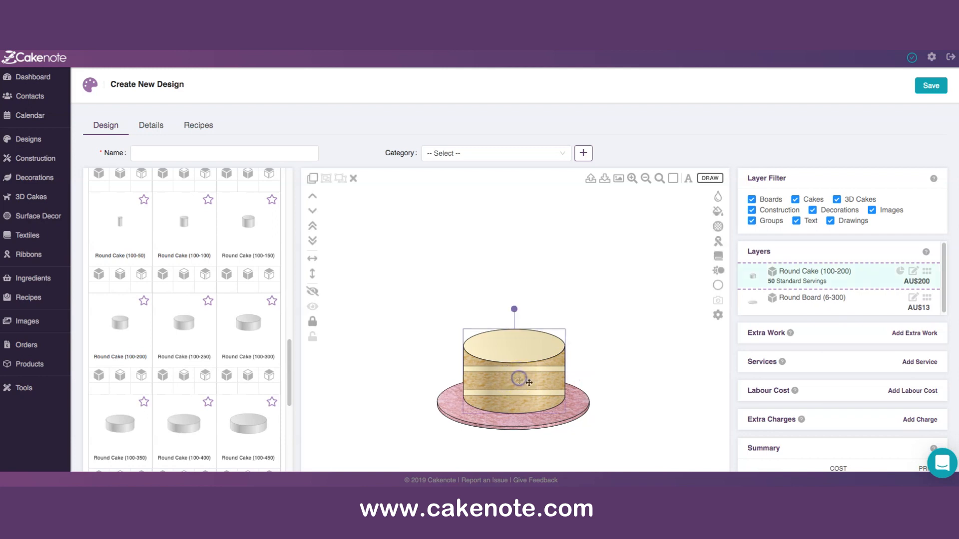
left_click(718, 315)
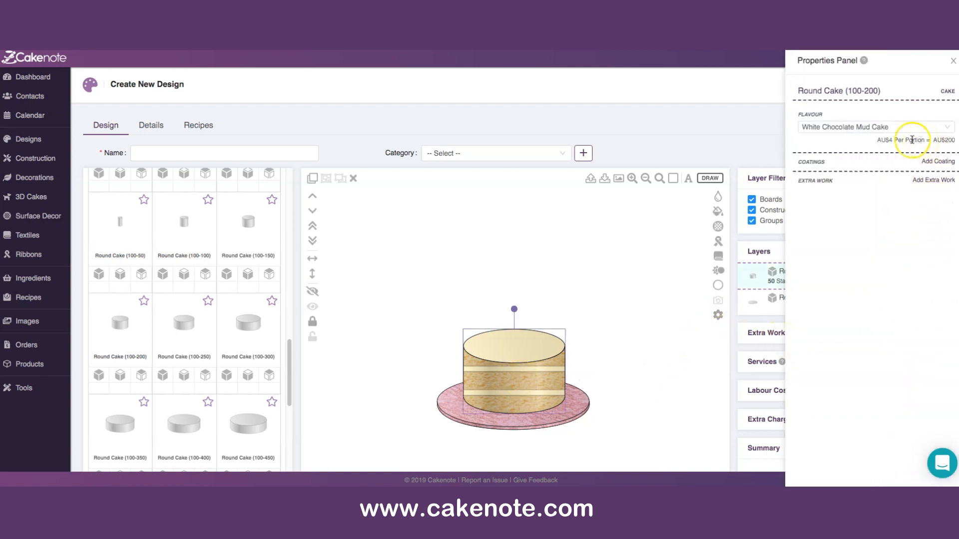
left_click(943, 162)
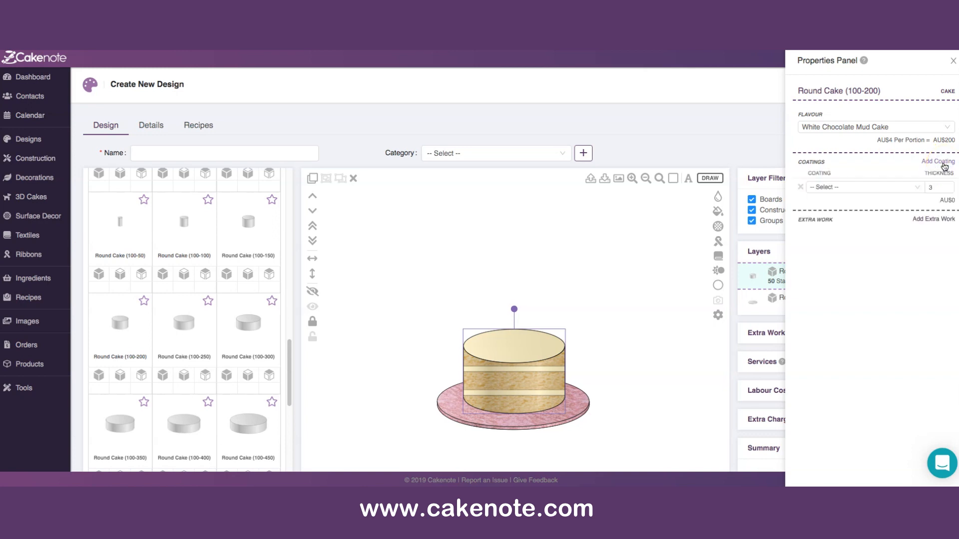
left_click(871, 188)
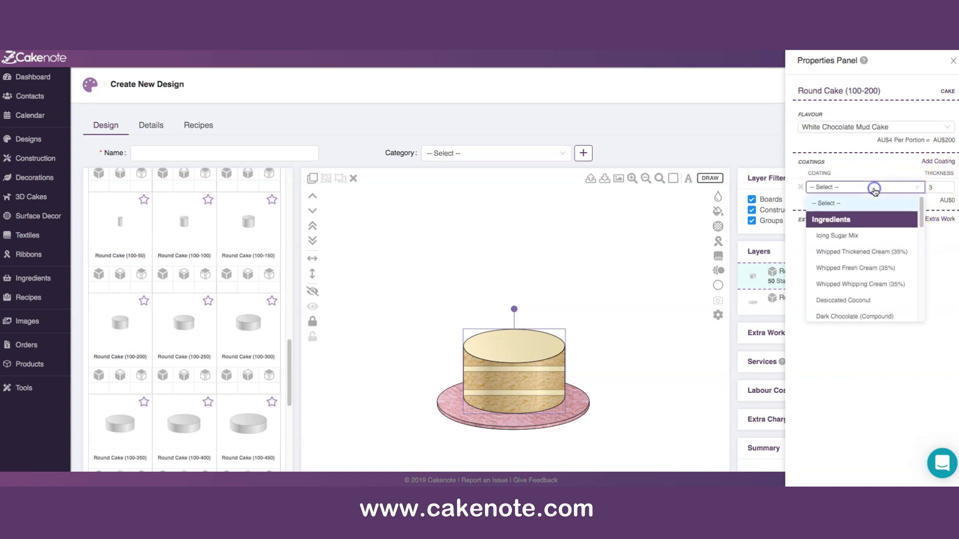
scroll(844, 280, "down", 5)
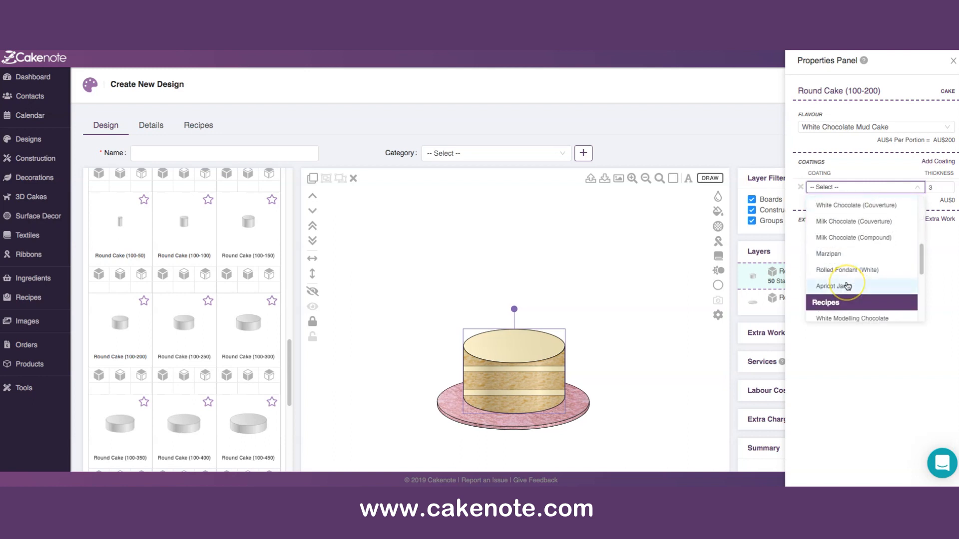
scroll(847, 286, "down", 5)
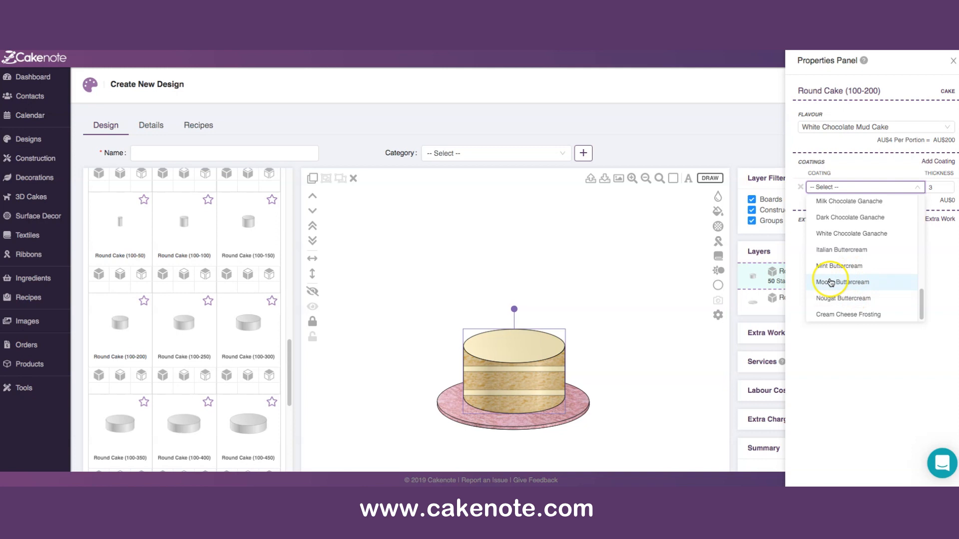
left_click(848, 237)
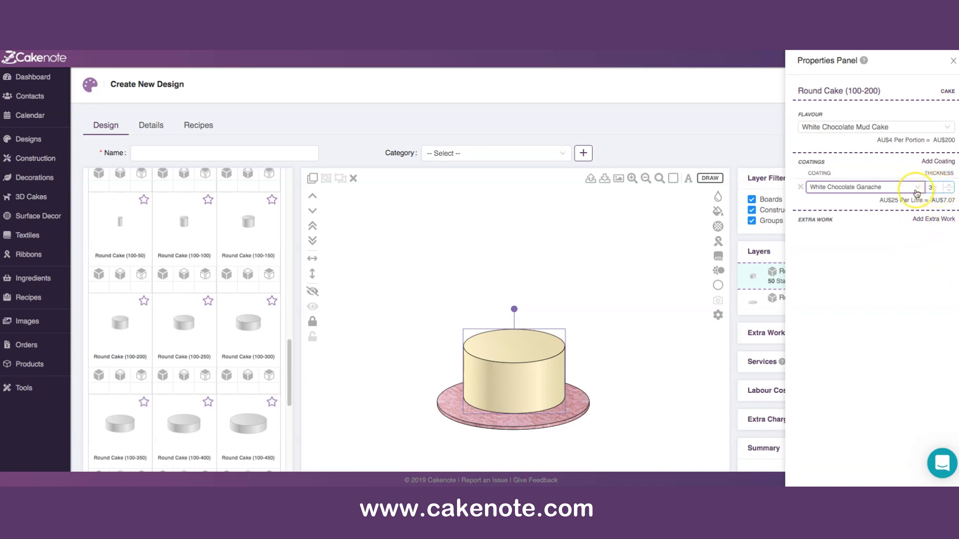
left_click(949, 185)
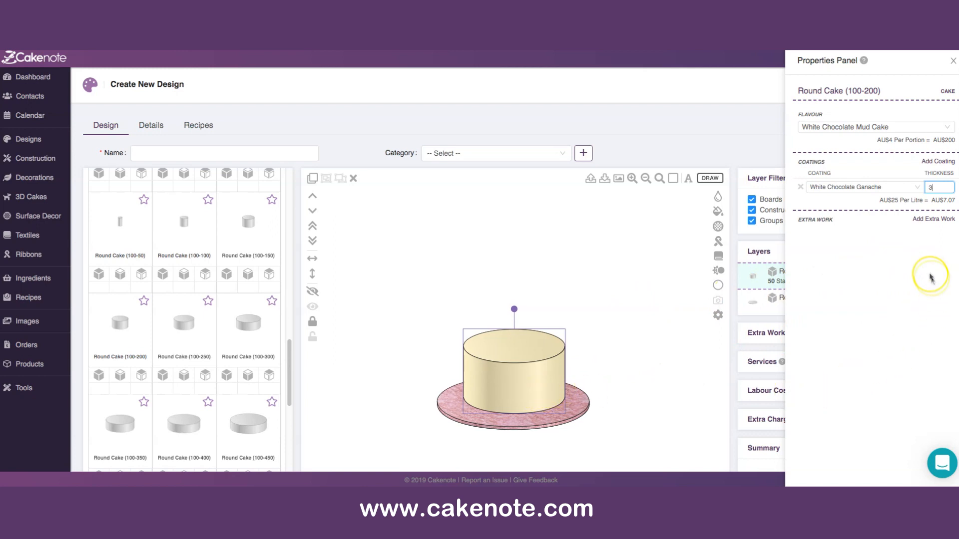
Step: Add a second coating of Rolled Fondant (White) with thickness 3 to the Round Cake (100-200) and close its properties
left_click(941, 164)
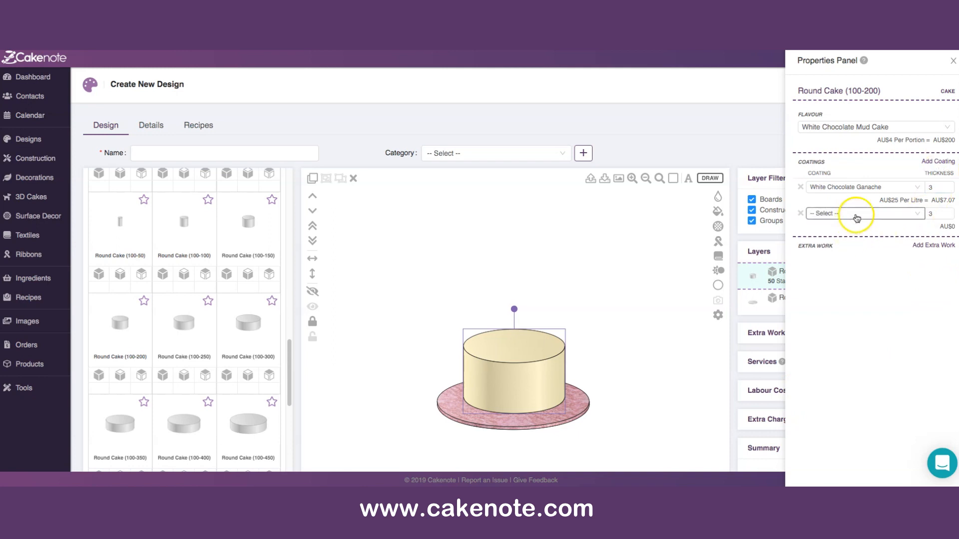
left_click(857, 218)
scroll(869, 310, "down", 4)
scroll(869, 320, "down", 8)
scroll(864, 313, "down", 3)
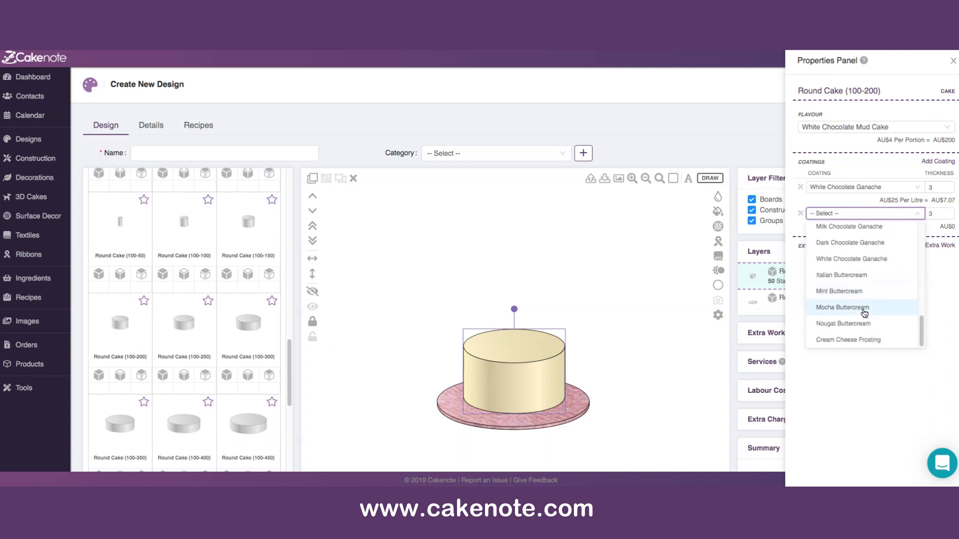
scroll(864, 313, "up", 3)
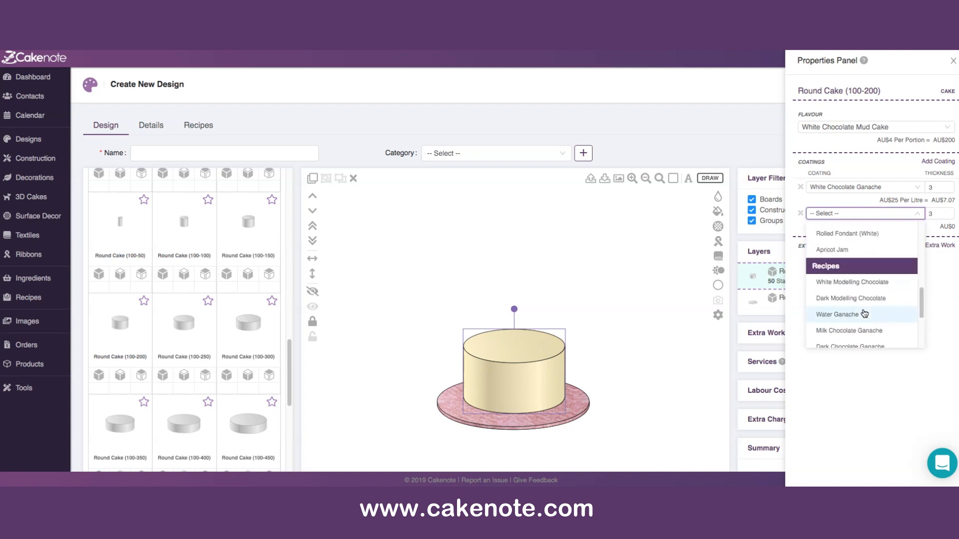
scroll(864, 313, "up", 1)
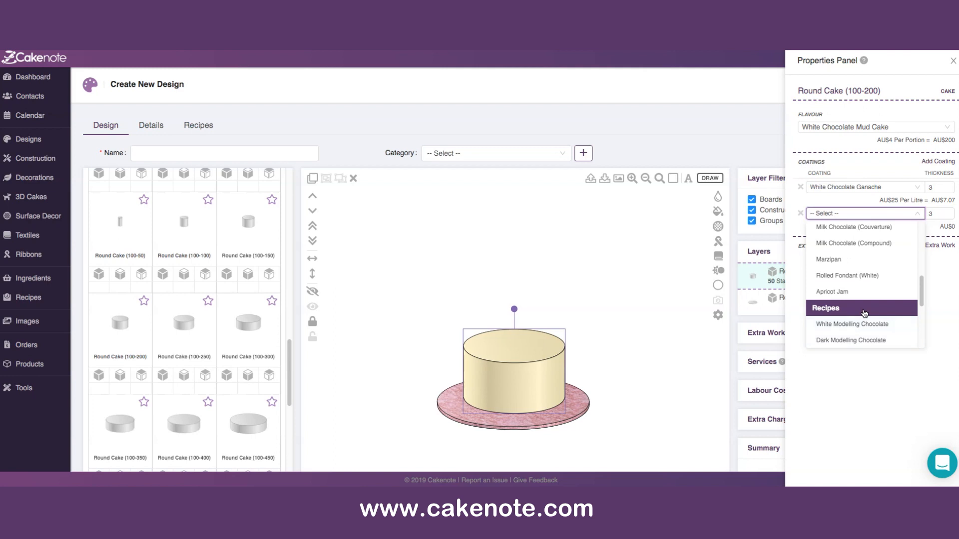
left_click(849, 280)
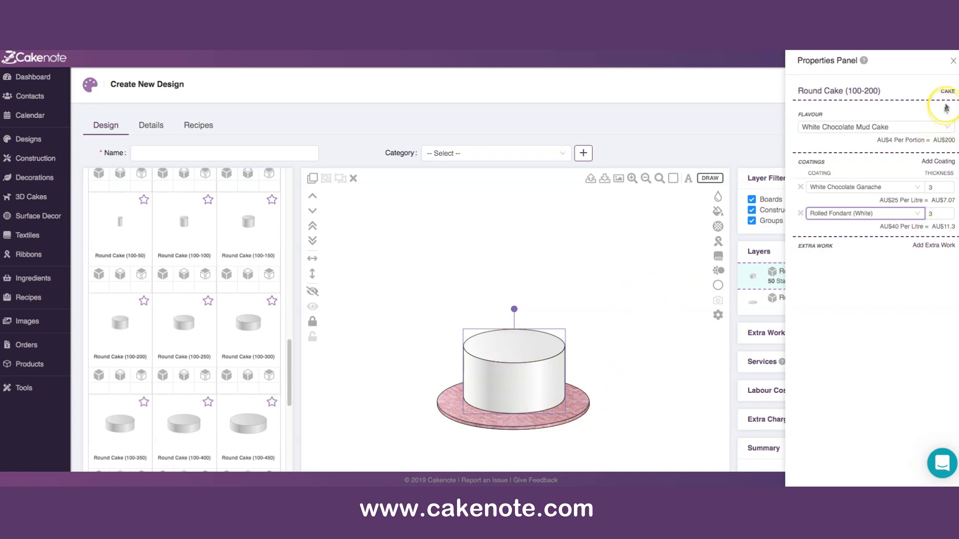
left_click(952, 60)
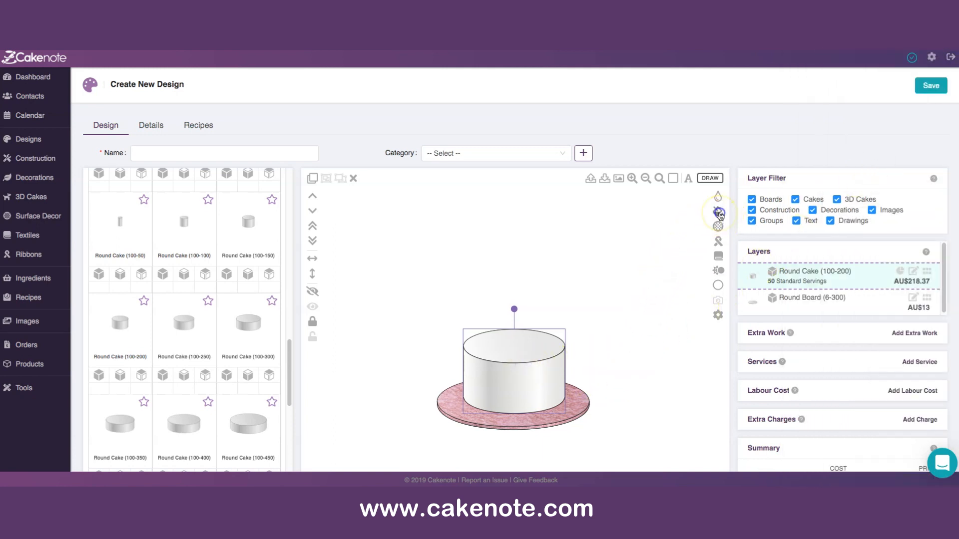
Step: Fill the Round Cake (100-200) with a flat pale pink colour, hex F3DAEC
left_click(719, 214)
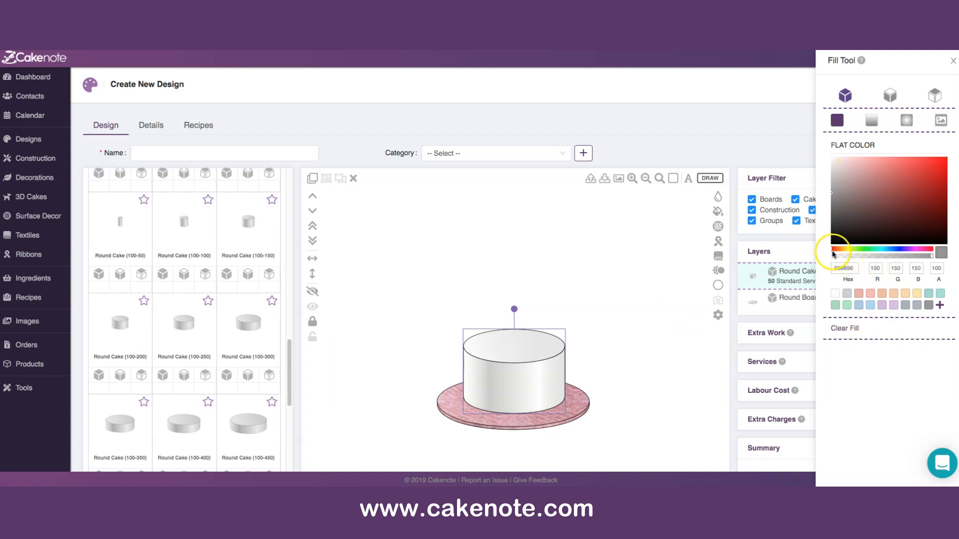
left_click_drag(833, 254, 913, 258)
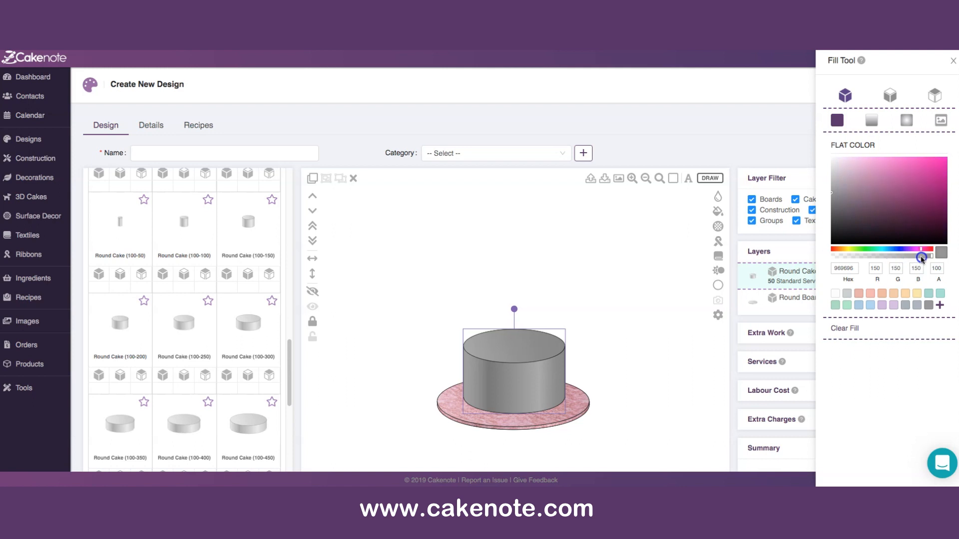
left_click(854, 167)
left_click(847, 165)
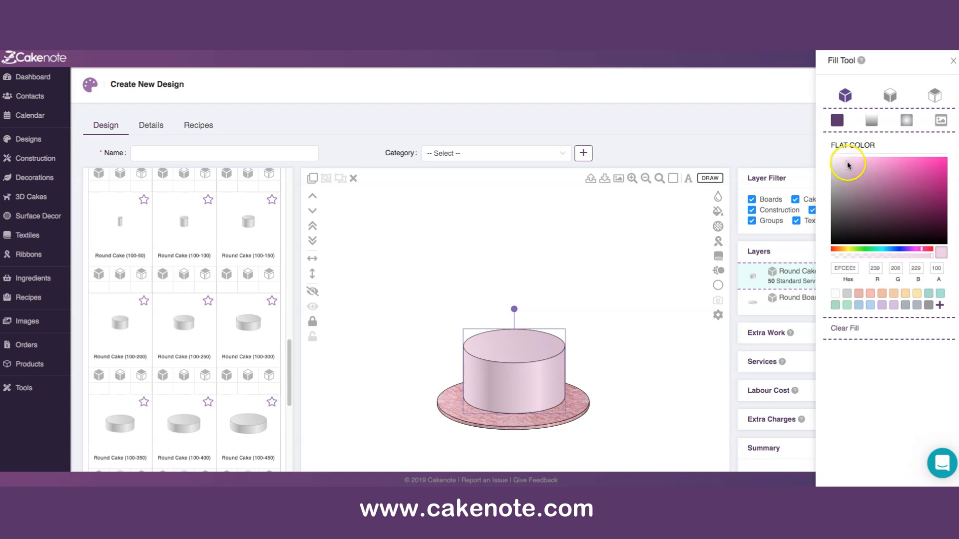
left_click(846, 178)
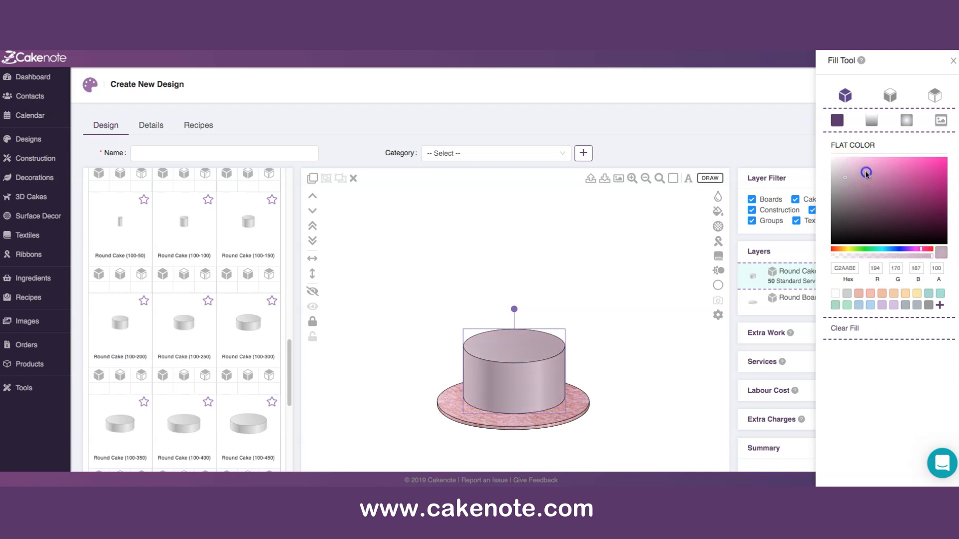
left_click(850, 166)
left_click(843, 162)
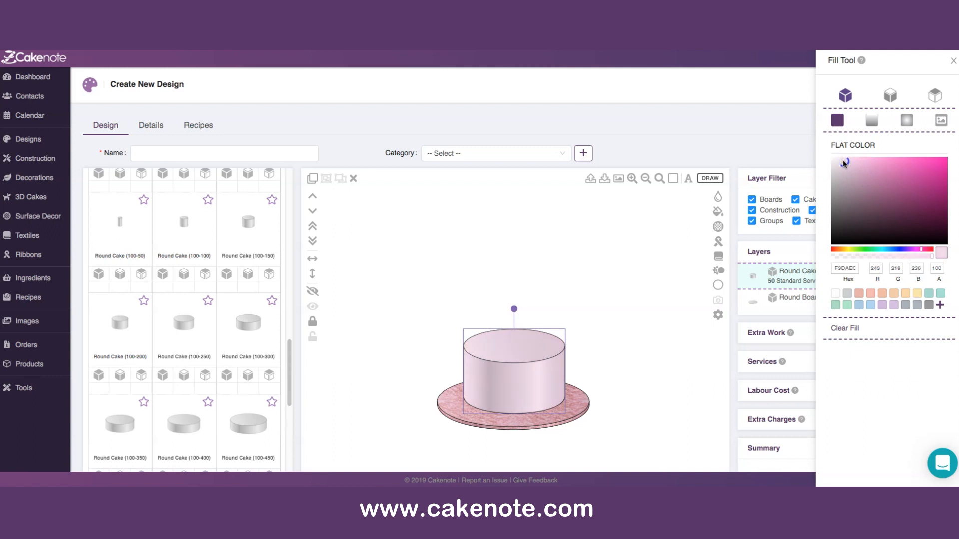
left_click(667, 269)
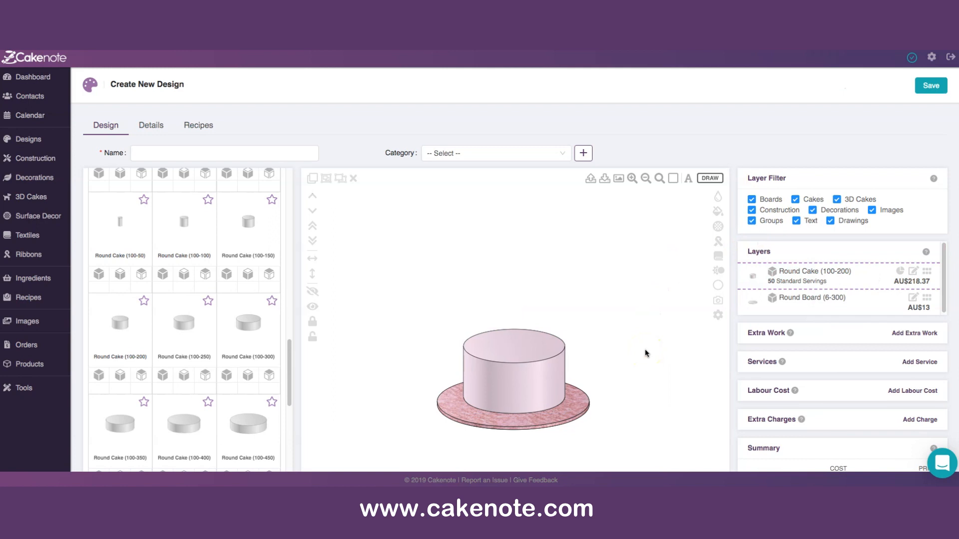
Step: Review the flavour and coating prices in the Round Cake (100-200)'s properties
left_click(501, 380)
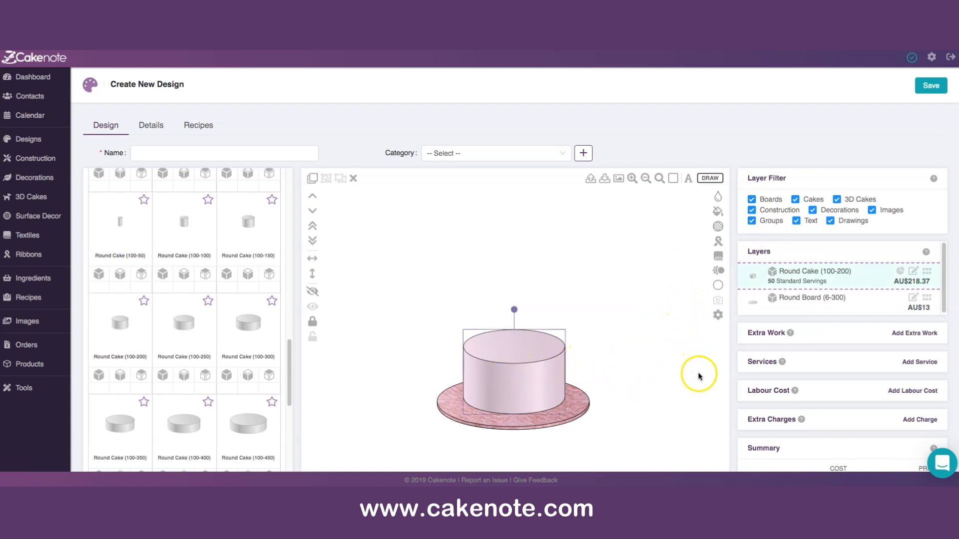
left_click(717, 316)
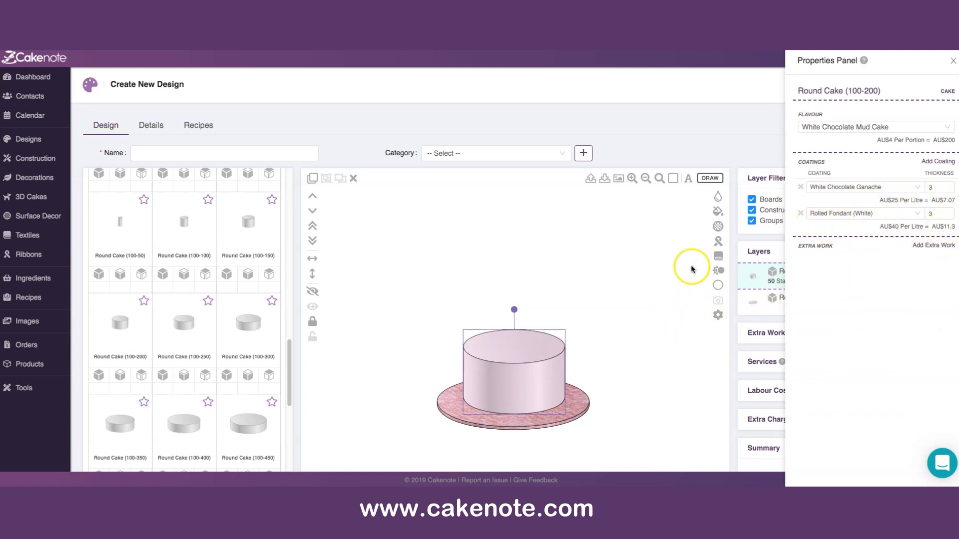
left_click(675, 303)
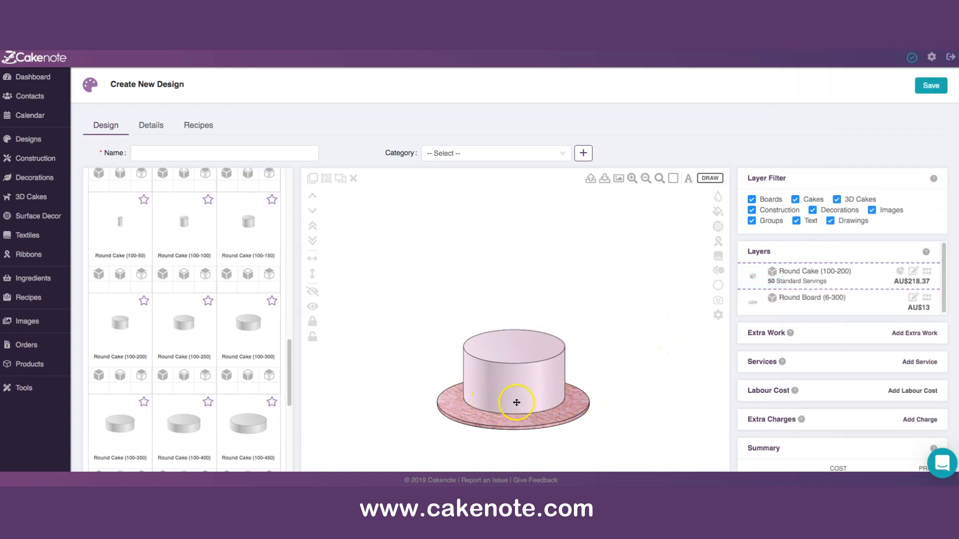
Step: Add a 25mm ribbon around the base of the Round Cake (100-200) and colour it flat red, hex C14141
left_click(503, 389)
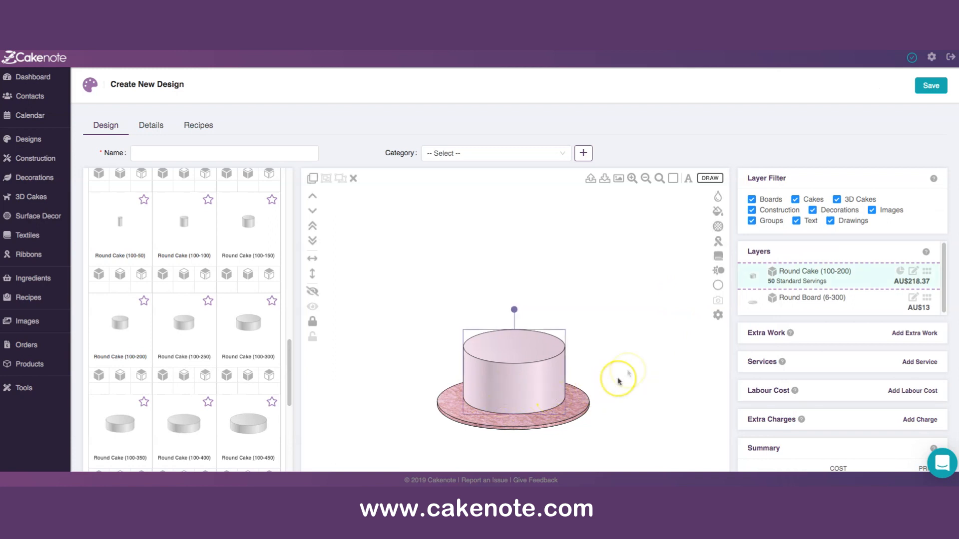
left_click(718, 242)
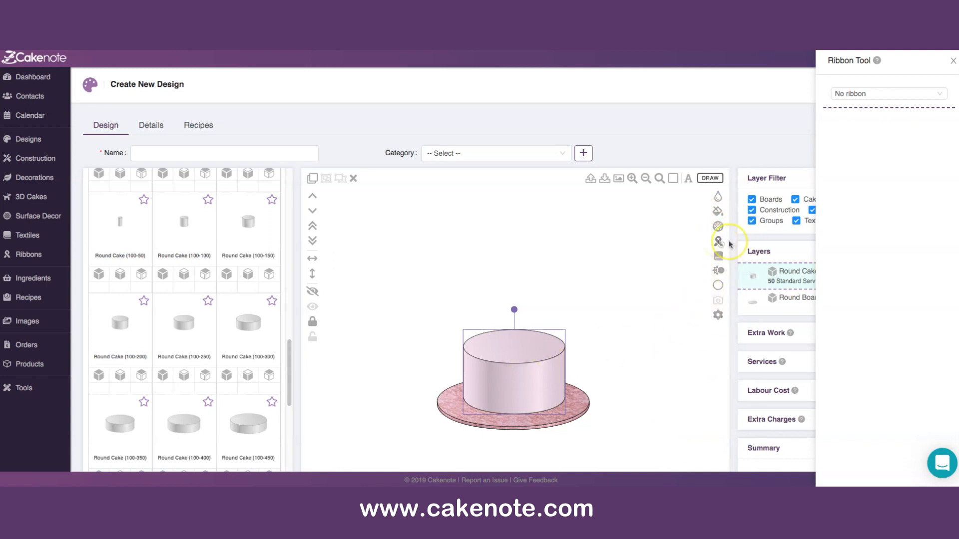
left_click(874, 96)
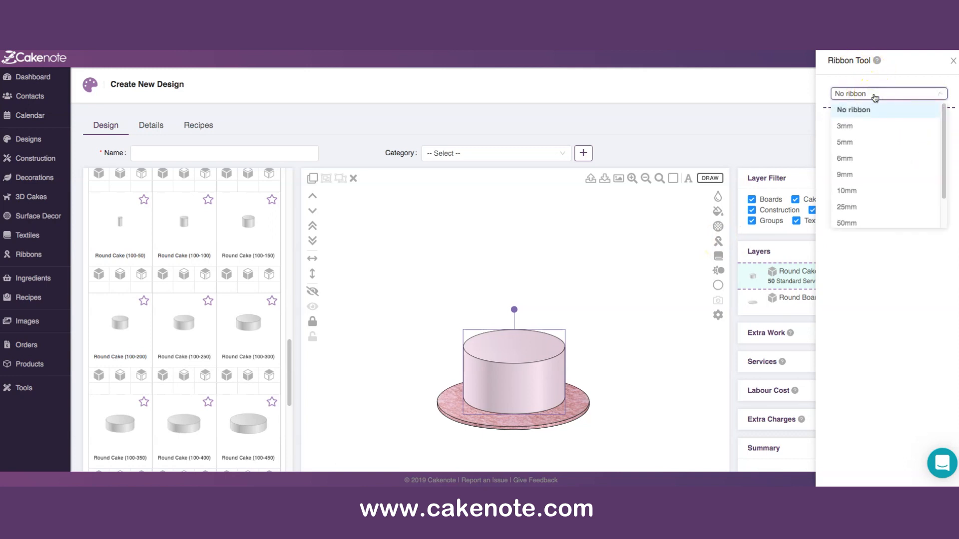
scroll(881, 192, "down", 1)
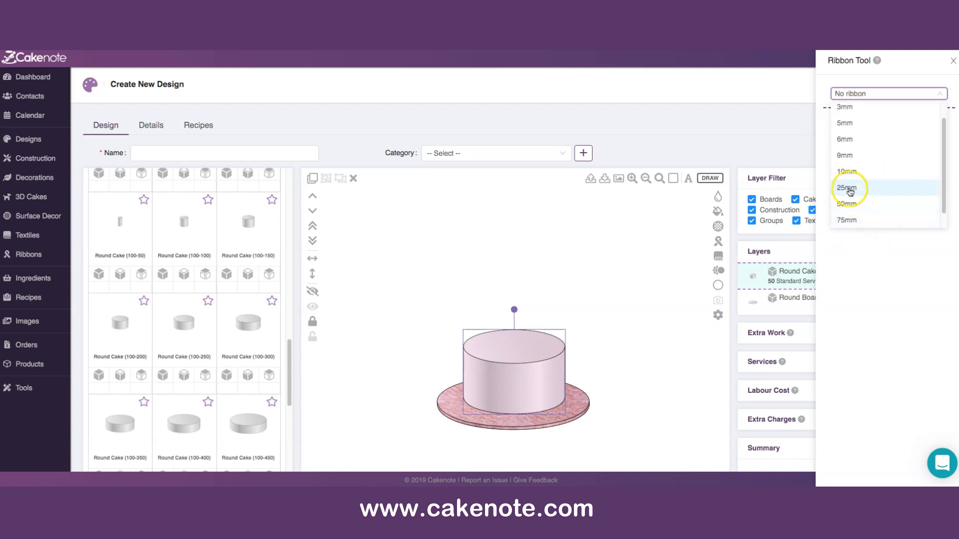
left_click(850, 188)
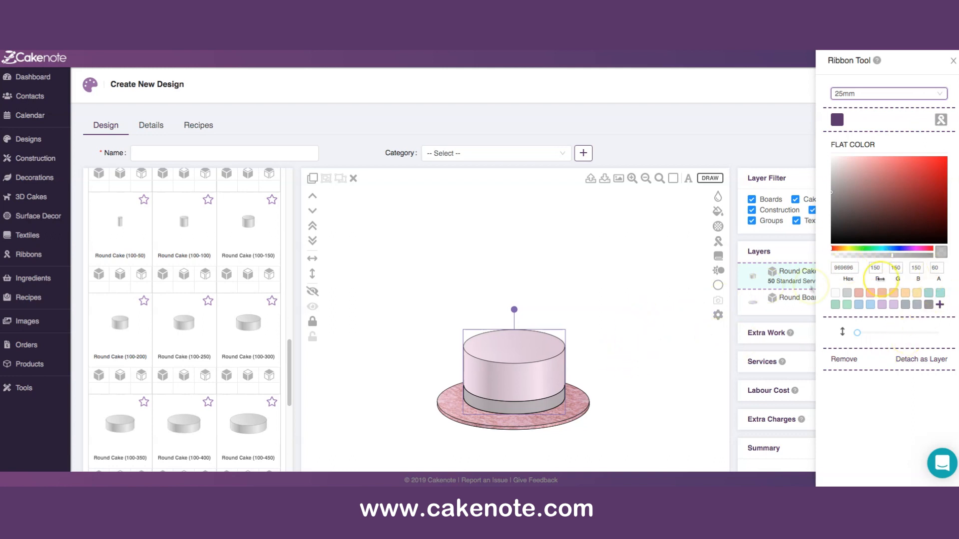
left_click(925, 203)
left_click(929, 182)
left_click(908, 178)
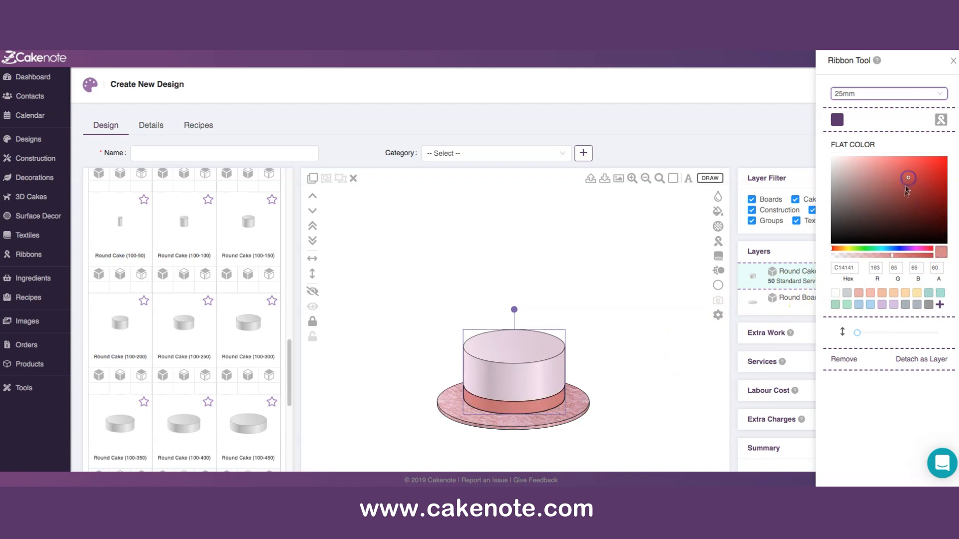
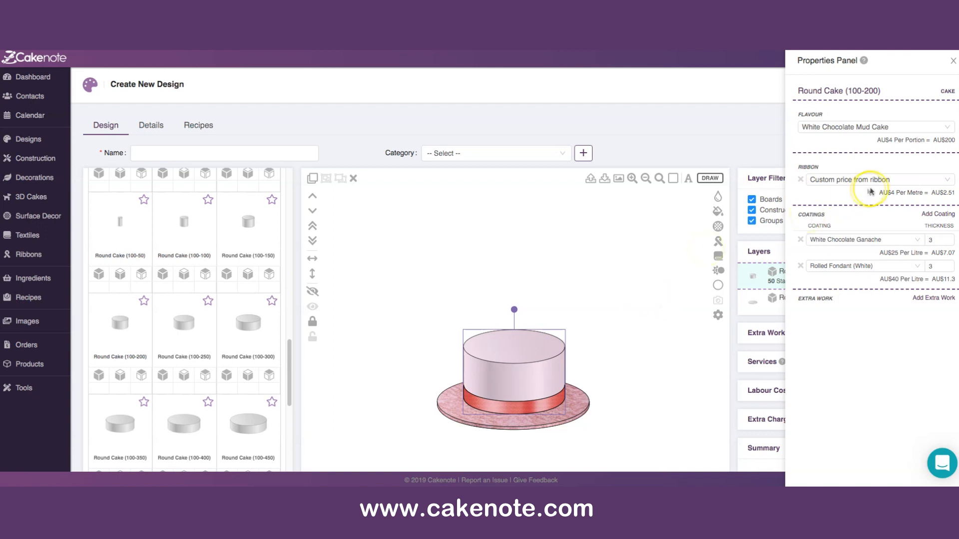
Step: Close the cake's properties and open the Flowers category of the library's decorations
left_click(655, 344)
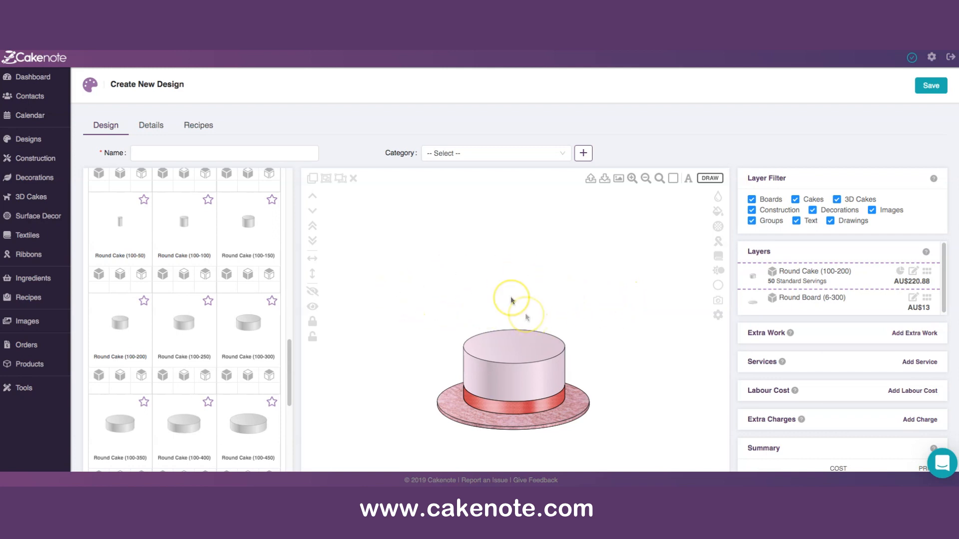
scroll(211, 303, "down", 10)
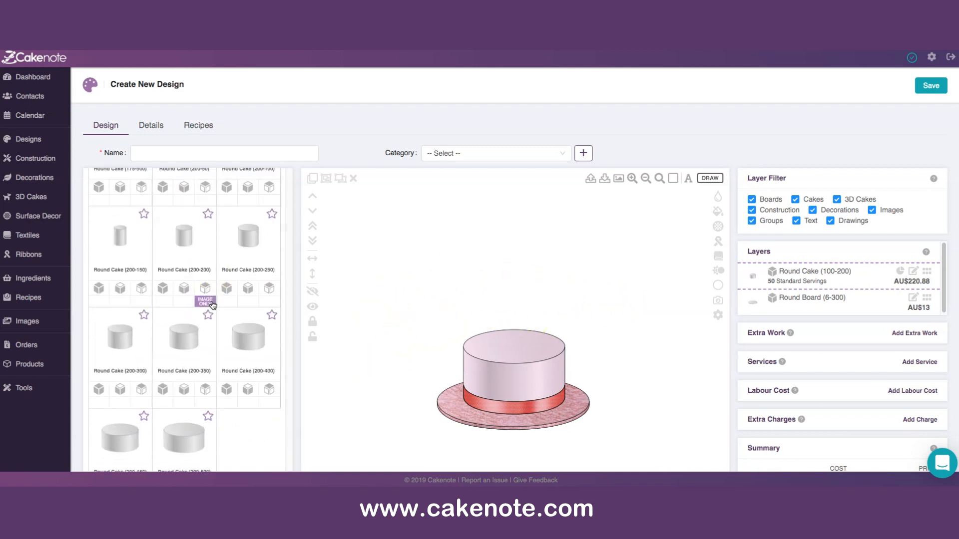
scroll(212, 305, "up", 15)
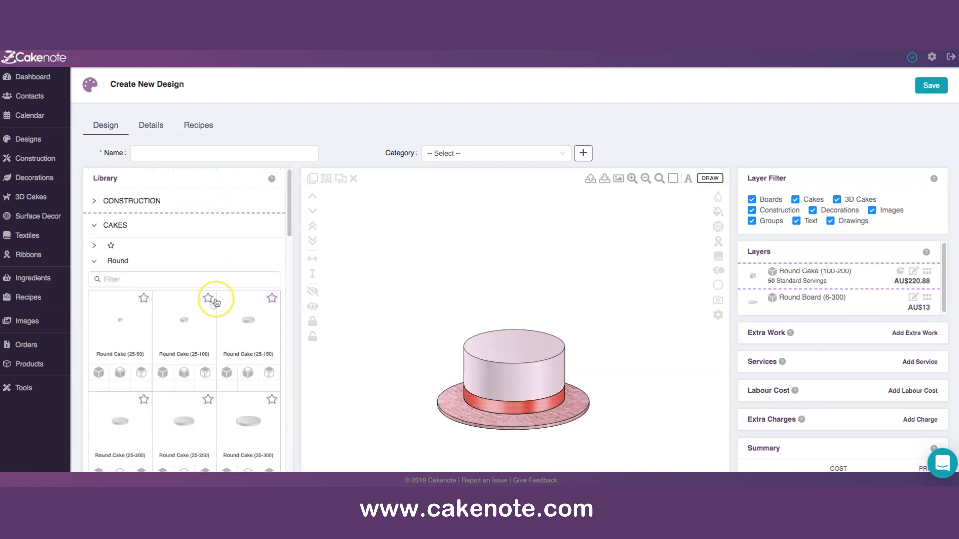
left_click(94, 226)
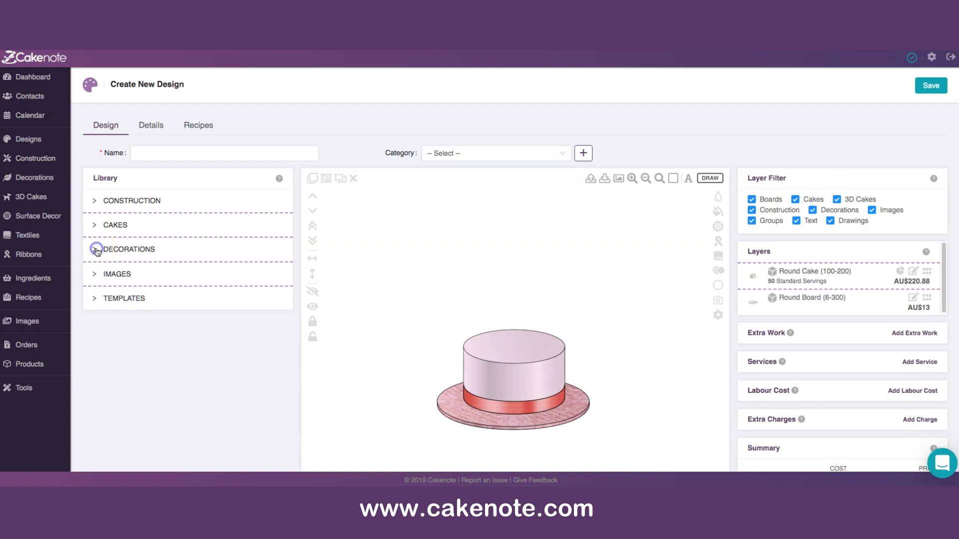
left_click(95, 249)
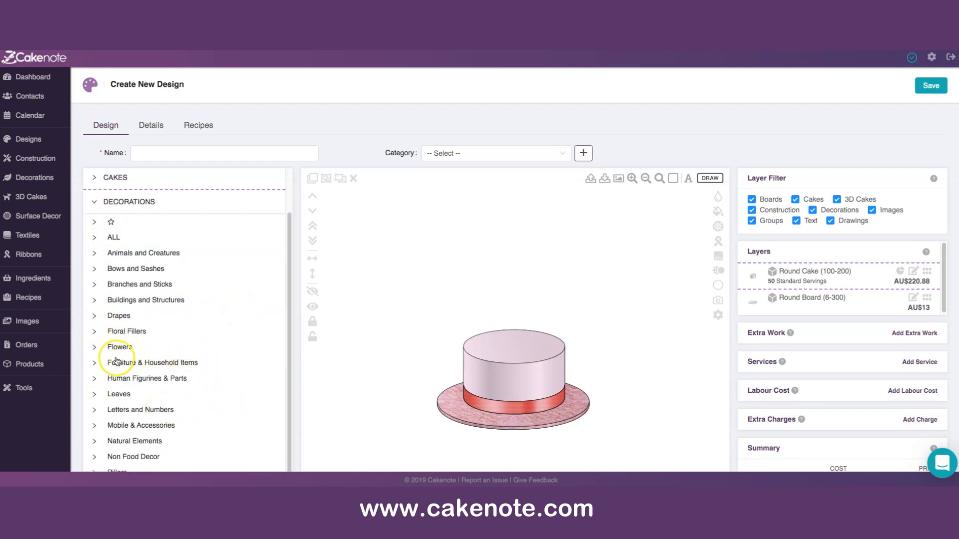
left_click(97, 348)
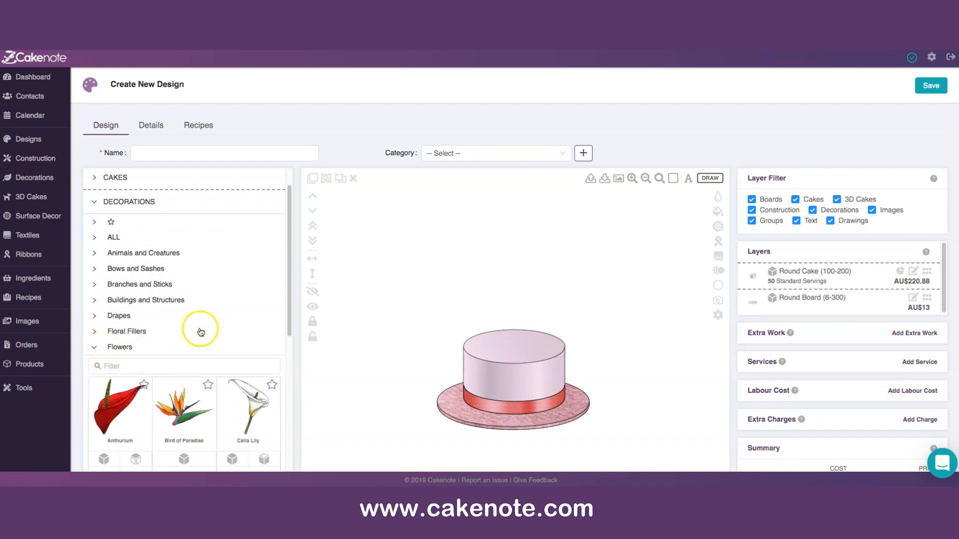
Step: Add a Peony in the angled view and another in the front view, placed side by side on the canvas above the cake
scroll(203, 310, "down", 5)
scroll(207, 321, "down", 2)
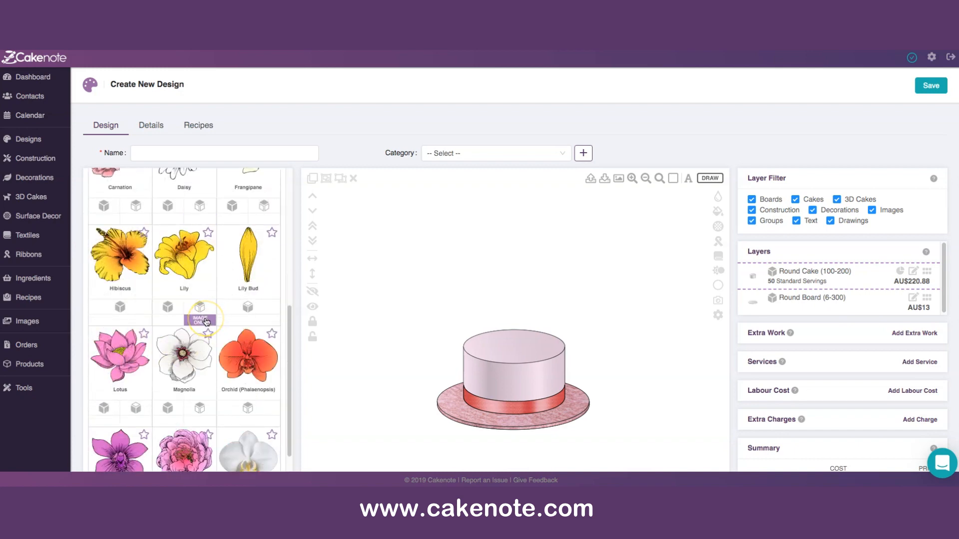
scroll(206, 321, "up", 2)
scroll(205, 335, "down", 5)
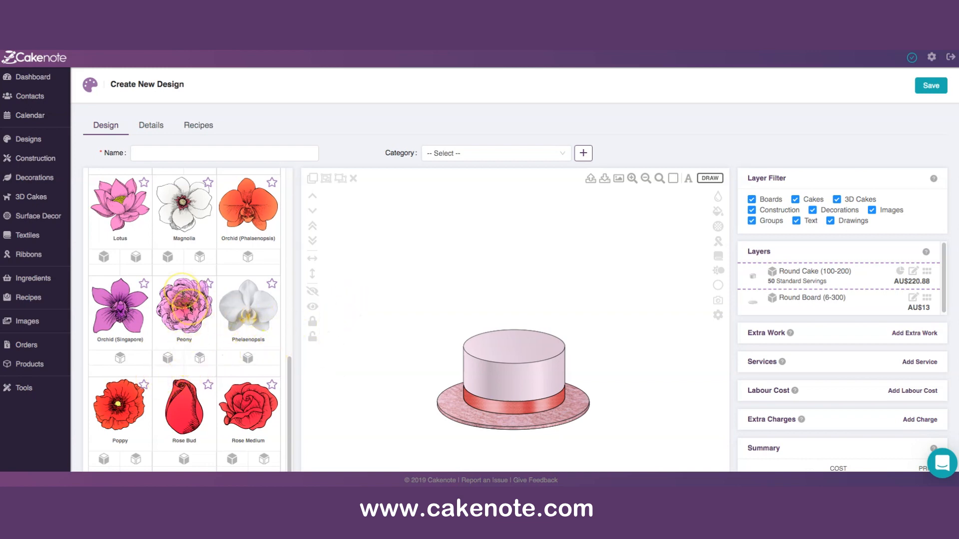
left_click(169, 358)
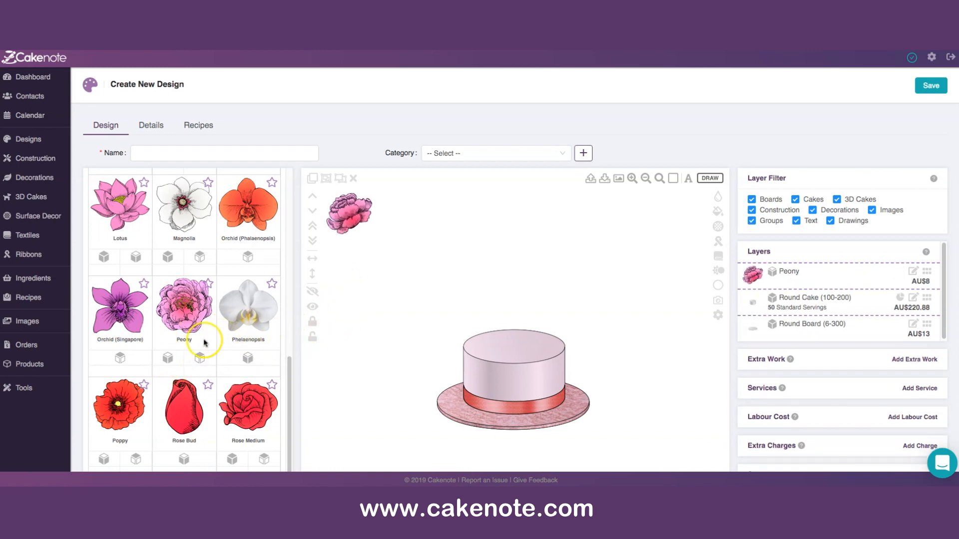
left_click_drag(351, 223, 364, 251)
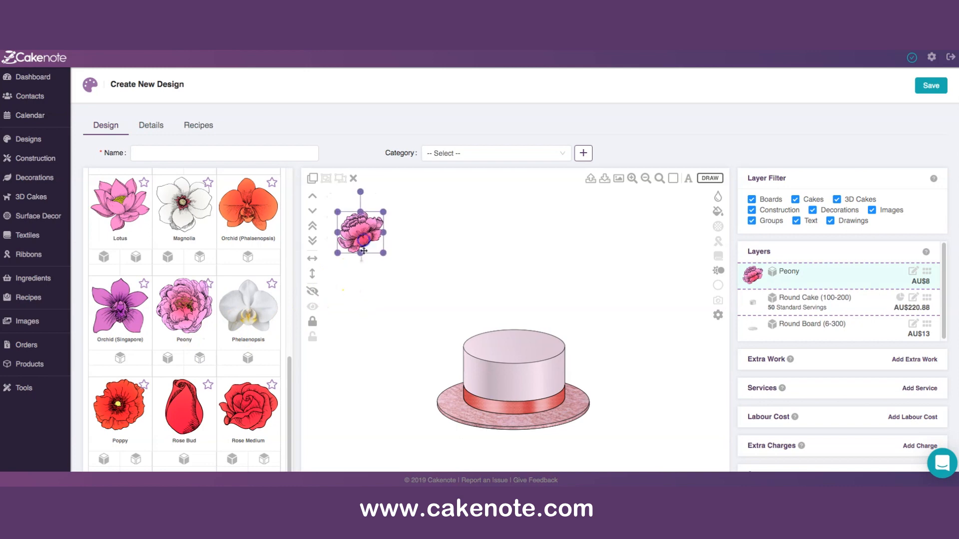
left_click(200, 358)
left_click(351, 210)
left_click_drag(351, 210, 423, 223)
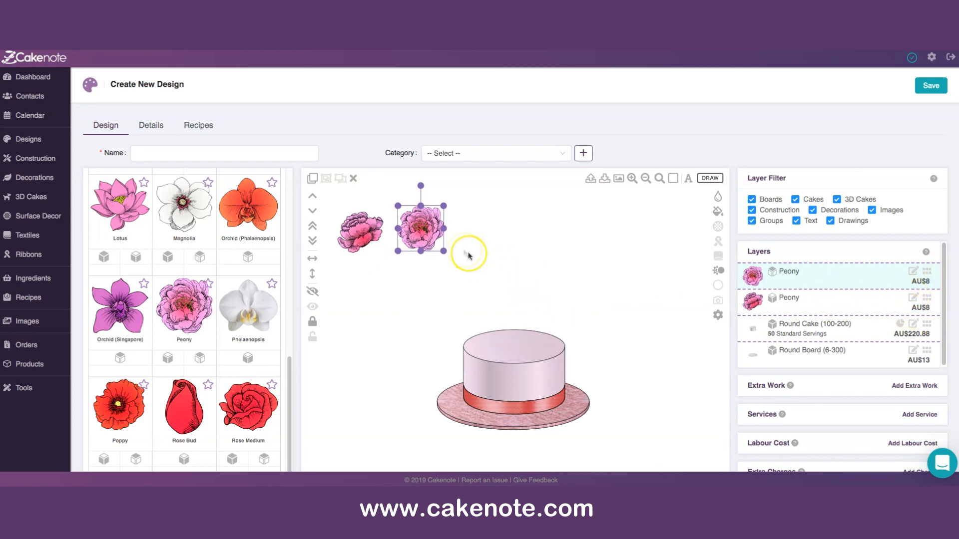
Step: Duplicate the front-view Peony, place the copy to its right and enlarge it slightly
left_click(311, 179)
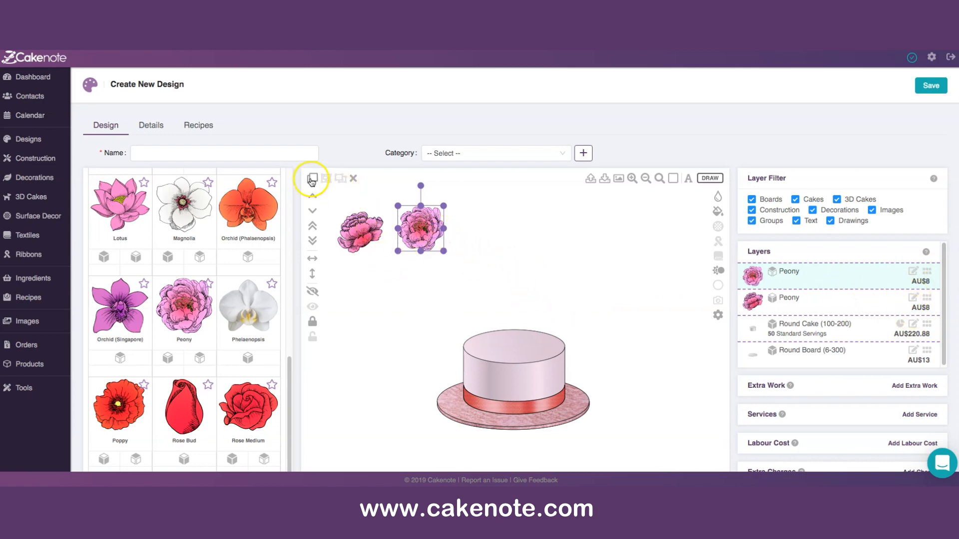
left_click(311, 181)
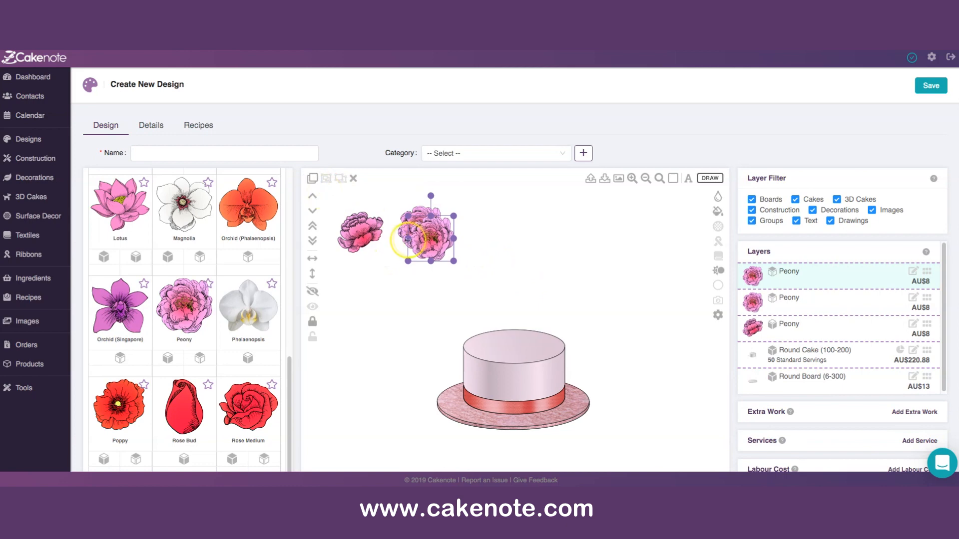
left_click_drag(428, 239, 482, 233)
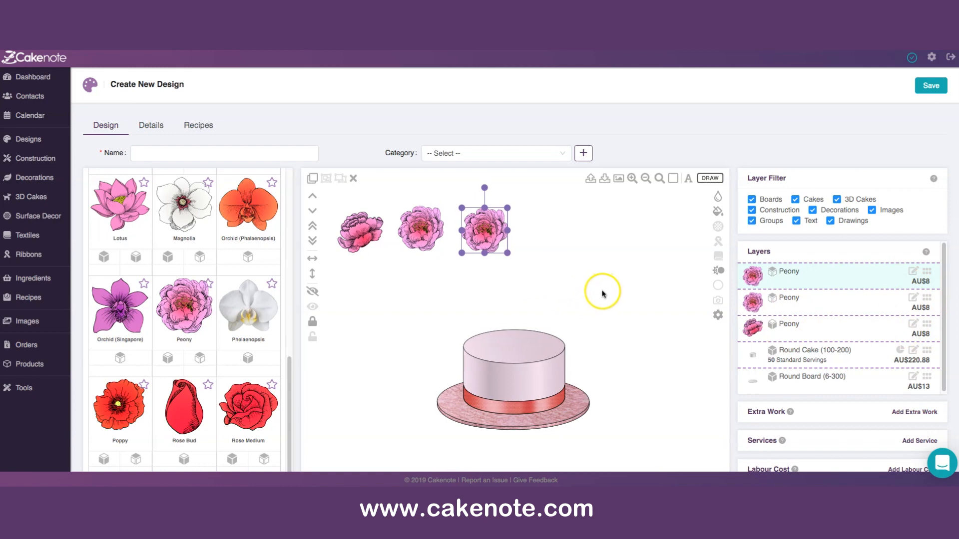
scroll(615, 301, "down", 1)
scroll(616, 300, "up", 1)
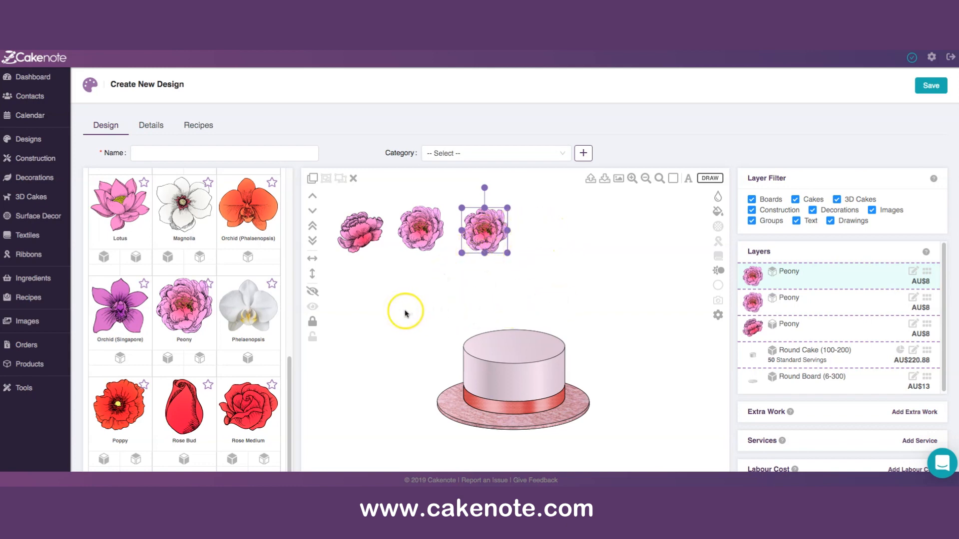
mouse_move(507, 253)
left_mouse_down()
mouse_move(525, 278)
mouse_move(511, 255)
left_mouse_up()
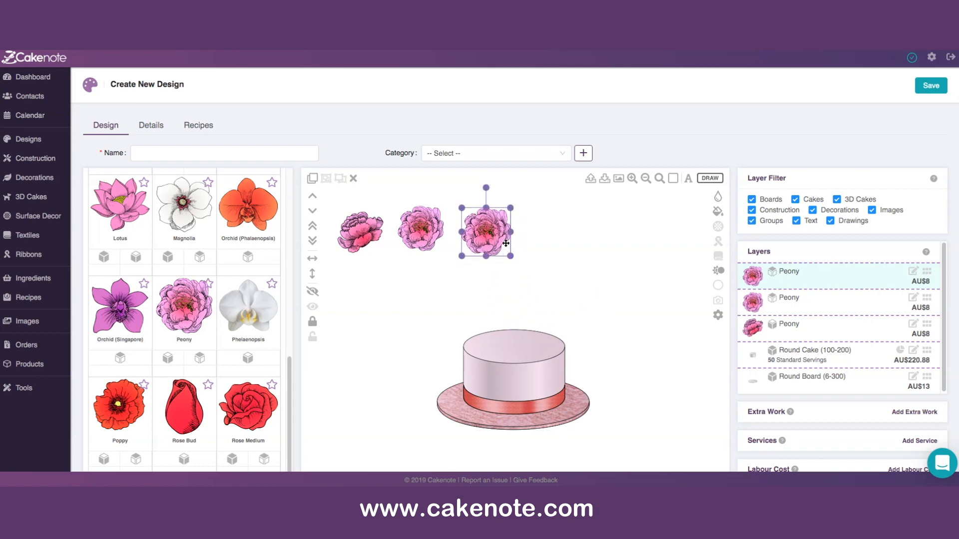
mouse_move(510, 234)
left_mouse_down()
mouse_move(507, 253)
mouse_move(501, 233)
mouse_move(510, 233)
left_mouse_up()
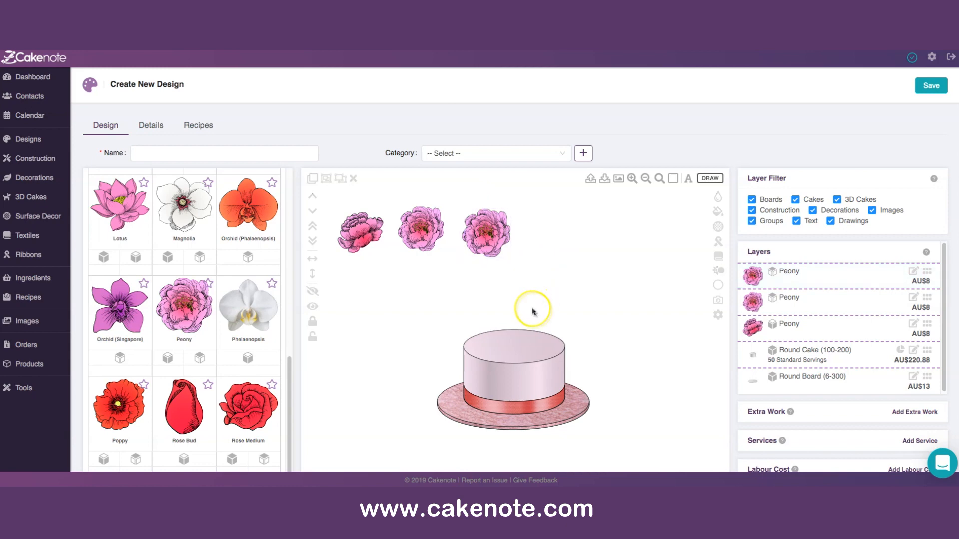
Step: Move and rotate the three Peonies into a cluster on the upper left edge of the Round Cake (100-200)
left_click_drag(490, 248, 485, 366)
left_click_drag(506, 330, 487, 351)
left_click_drag(434, 226, 530, 282)
left_click_drag(518, 241, 503, 370)
left_click_drag(361, 231, 496, 260)
left_click_drag(492, 218, 502, 342)
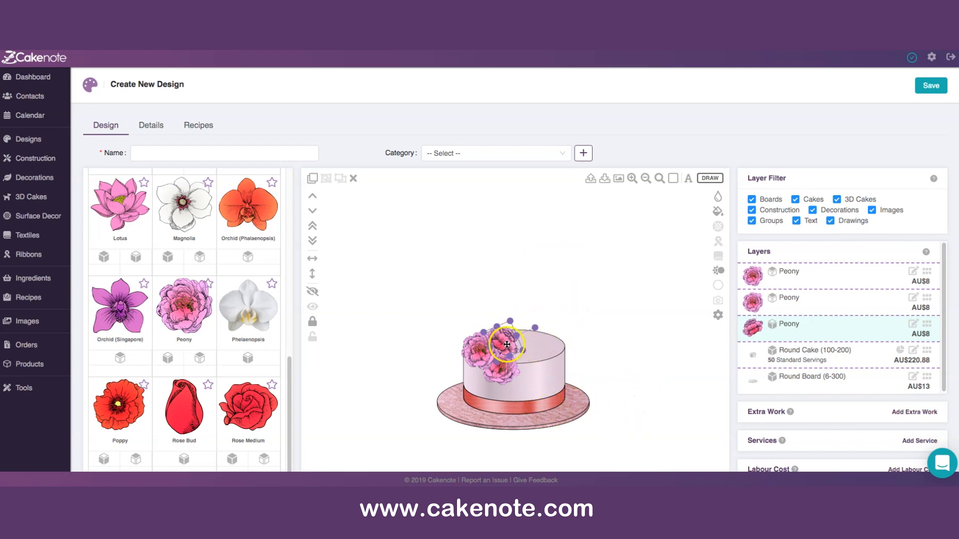
left_click_drag(510, 351, 497, 347)
left_click(575, 374)
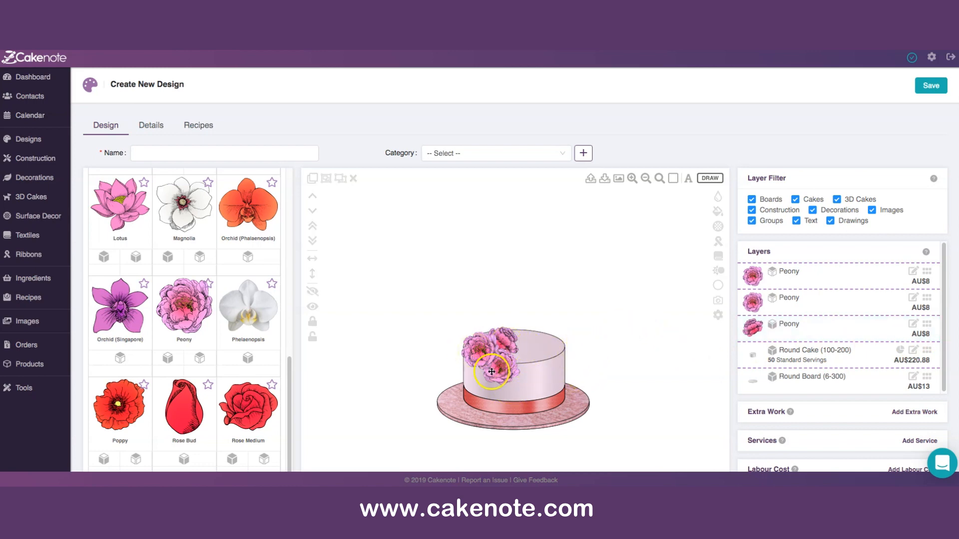
Step: Bring the angled Peony to the top of the layer order, in front of the other two Peonies
left_click(507, 342)
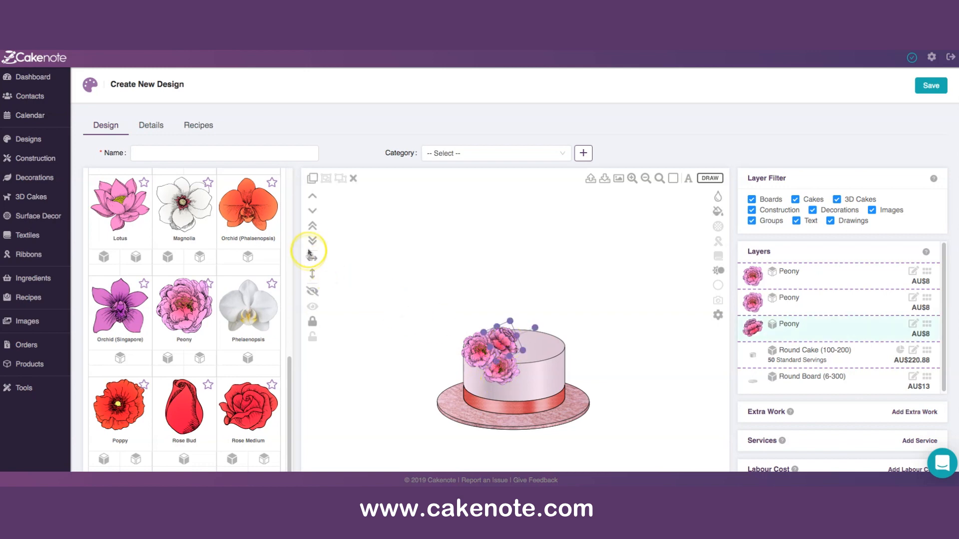
left_click(313, 196)
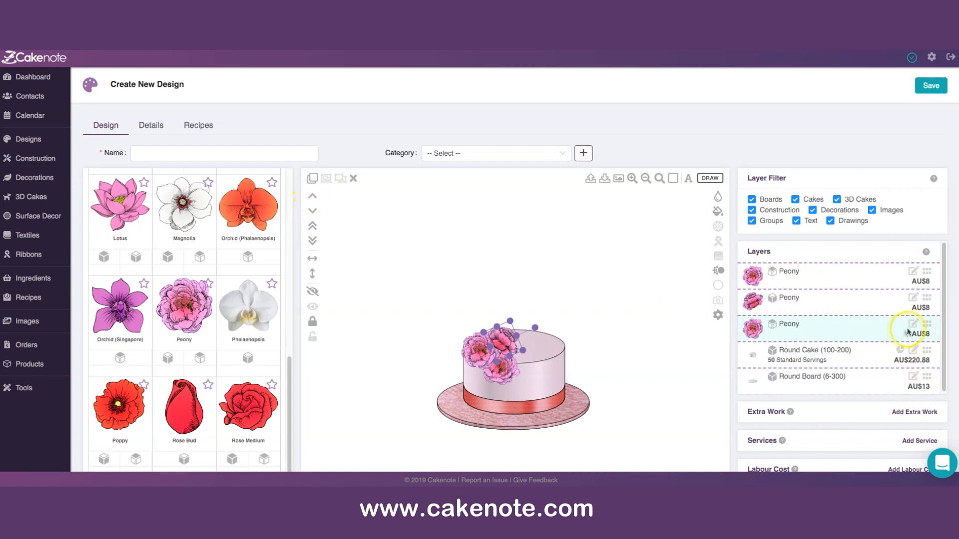
left_click_drag(928, 326, 942, 272)
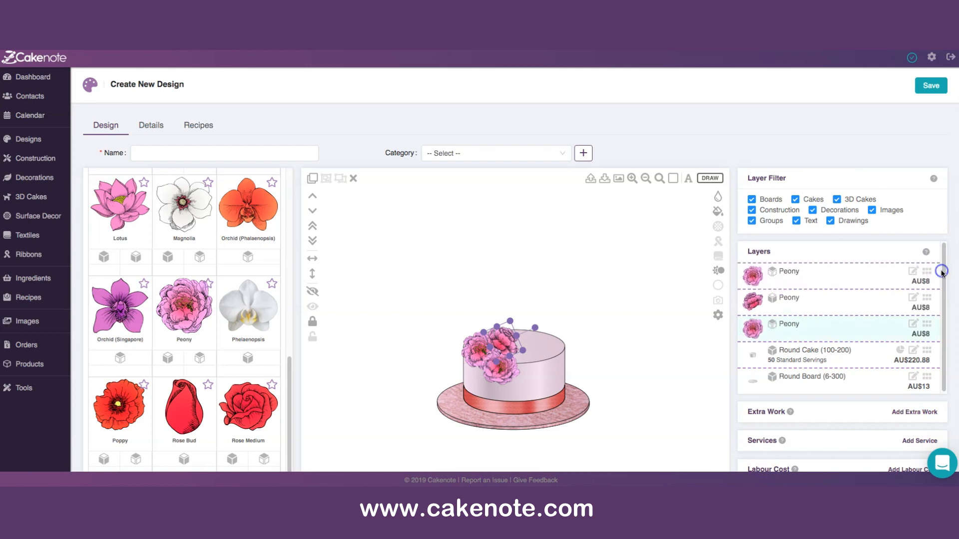
left_click(629, 380)
left_click(527, 344)
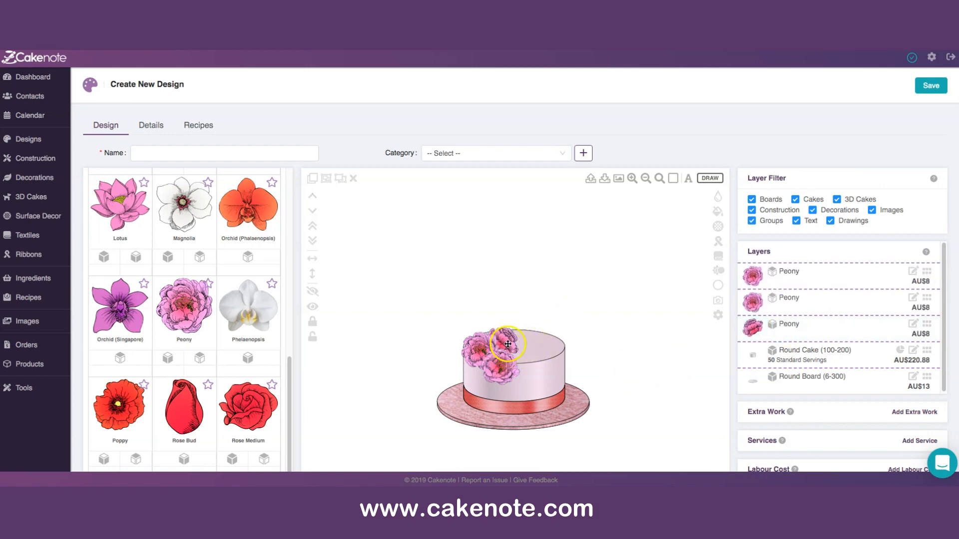
left_click(754, 302)
left_click(506, 341)
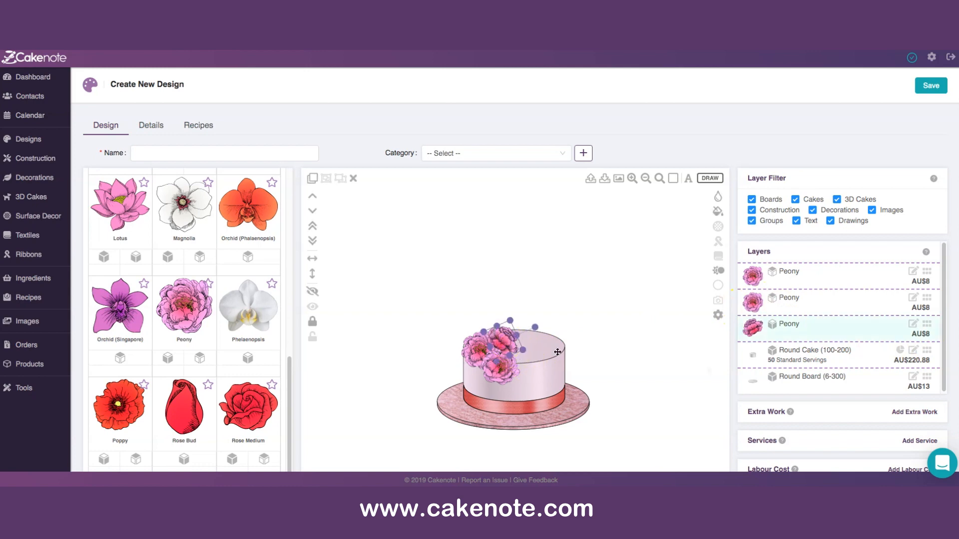
left_click_drag(928, 327, 948, 270)
left_click(537, 358)
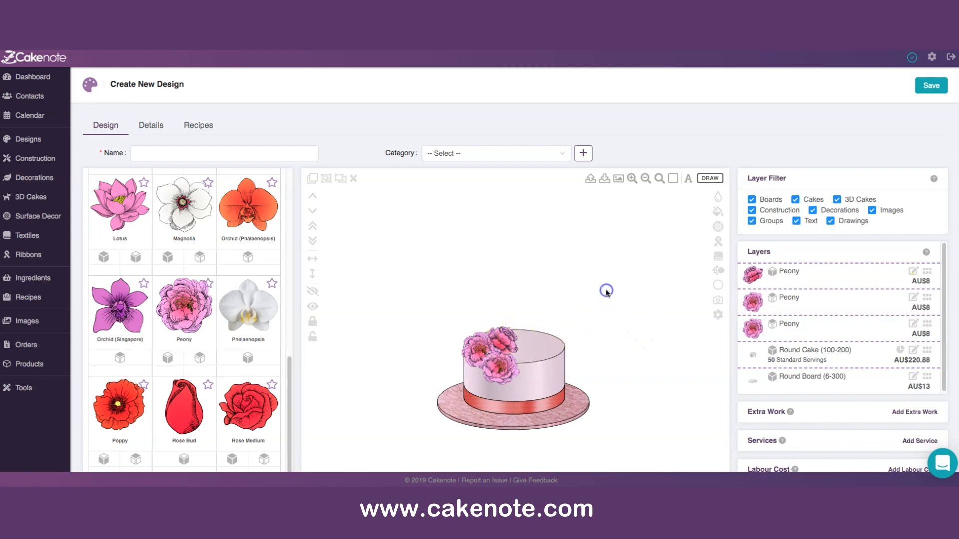
Step: Rearrange the Peonies into a tight cluster at the cake's upper left edge, with the angled Peony above the two front-view ones
left_click(505, 369)
left_click_drag(482, 339, 515, 337)
left_click_drag(503, 372, 498, 369)
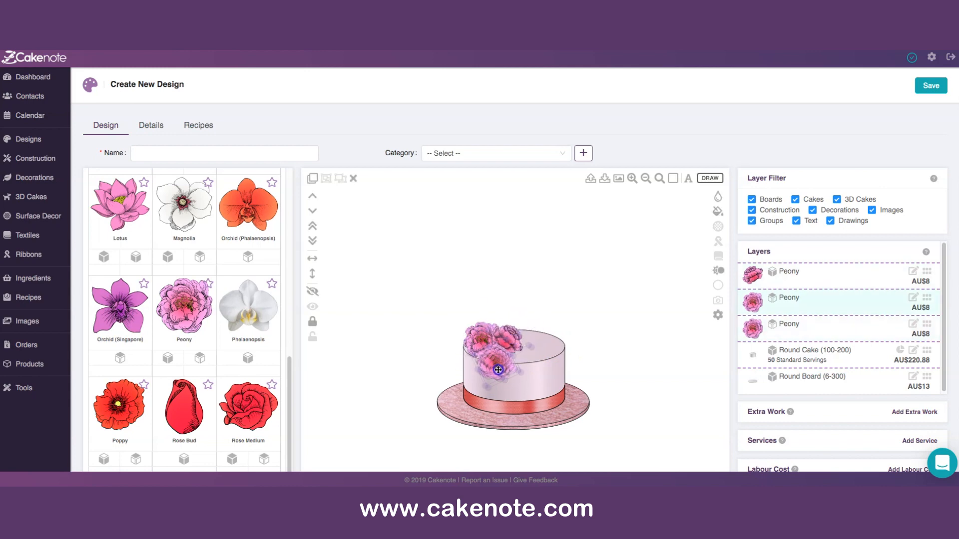
left_click(561, 306)
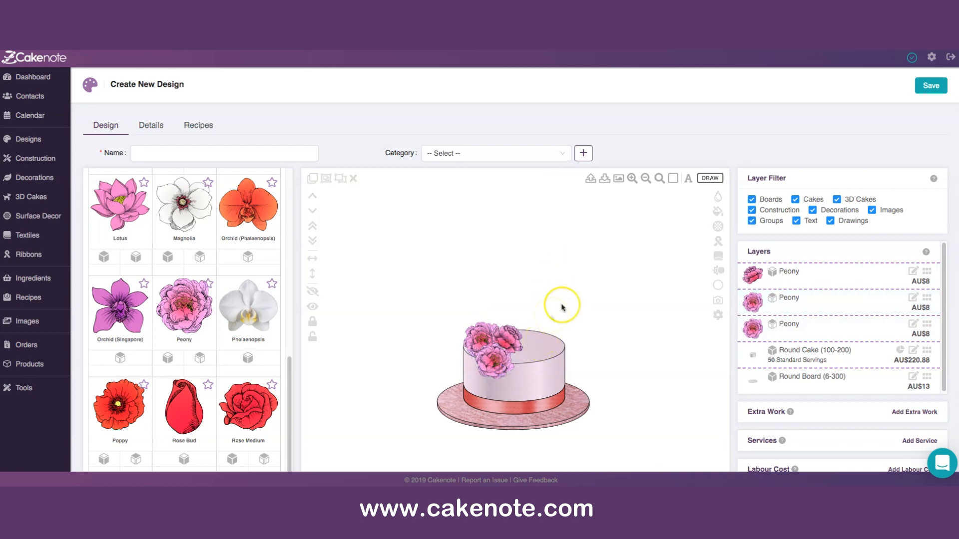
left_click_drag(517, 338, 521, 328)
left_click_drag(494, 368, 469, 357)
left_click_drag(511, 329, 486, 308)
left_click(514, 354)
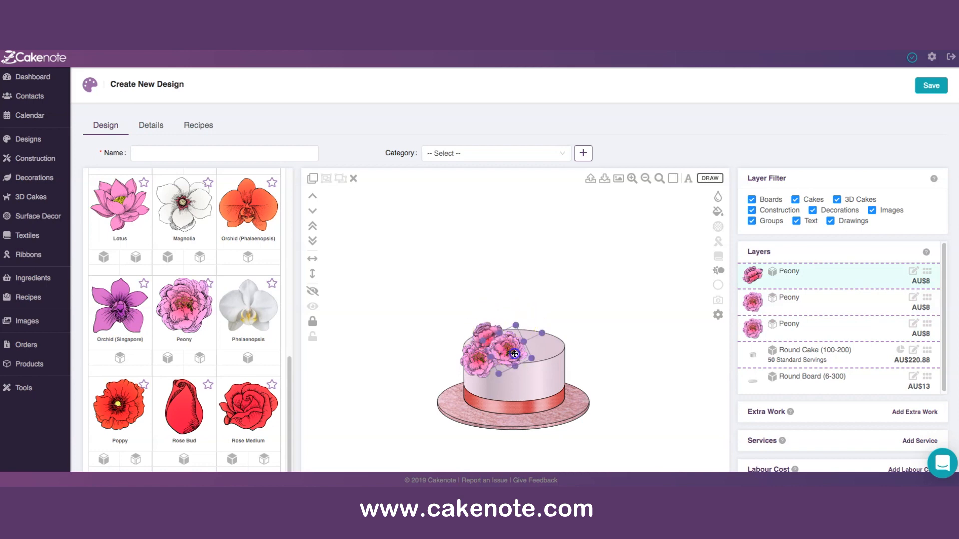
left_click_drag(532, 359, 513, 357)
left_click(547, 272)
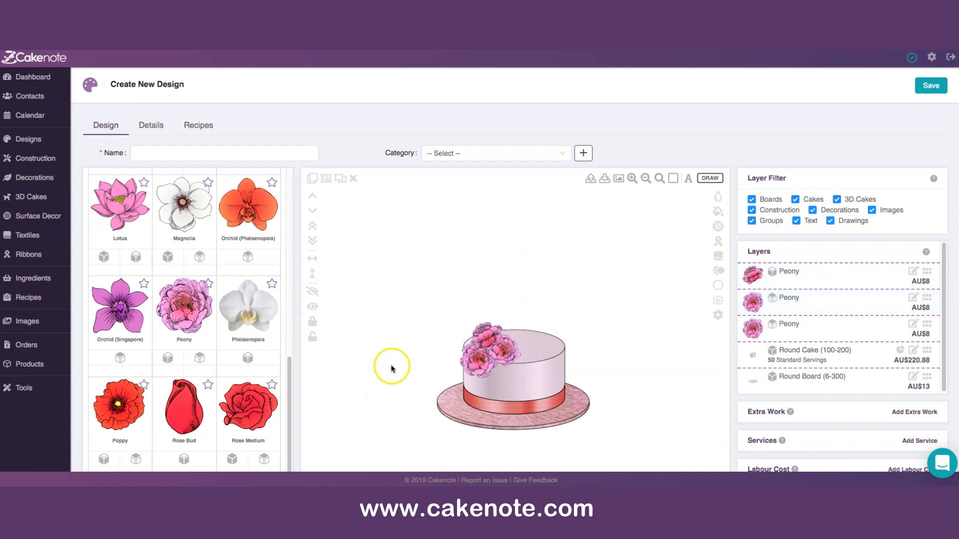
Step: Add a Frangipane in the side view and another in the front view, placed side by side above the cake
scroll(238, 334, "down", 5)
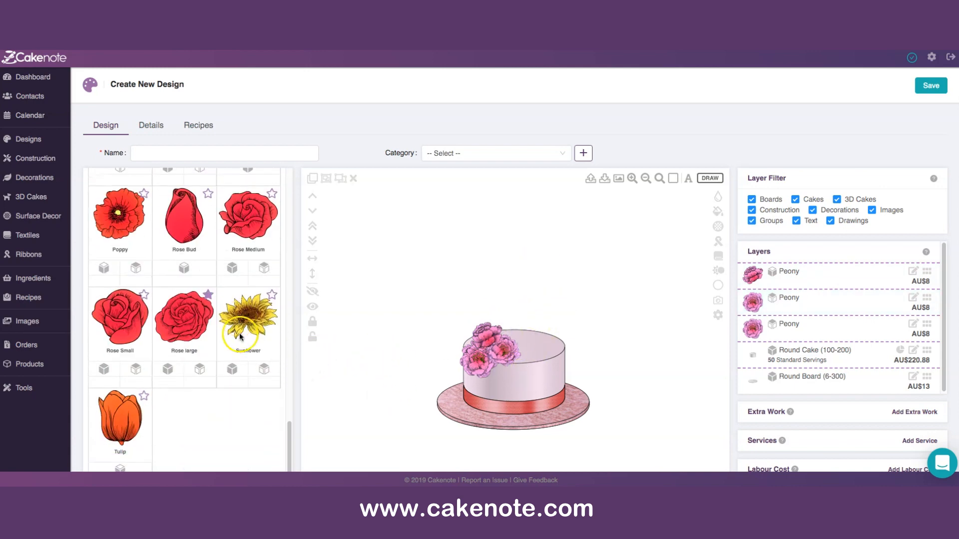
scroll(250, 338, "down", 2)
scroll(250, 338, "up", 9)
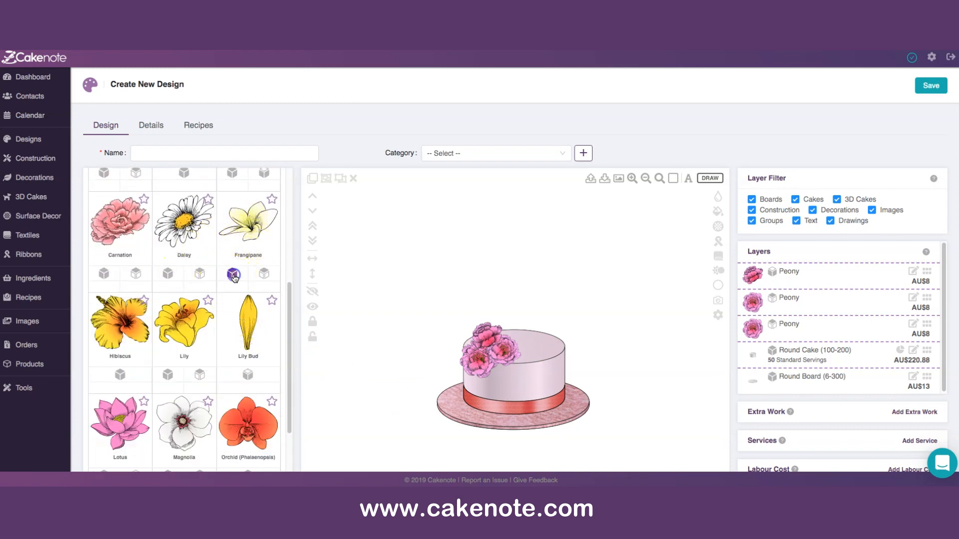
left_click(233, 276)
left_click(353, 231)
left_click_drag(347, 210, 362, 241)
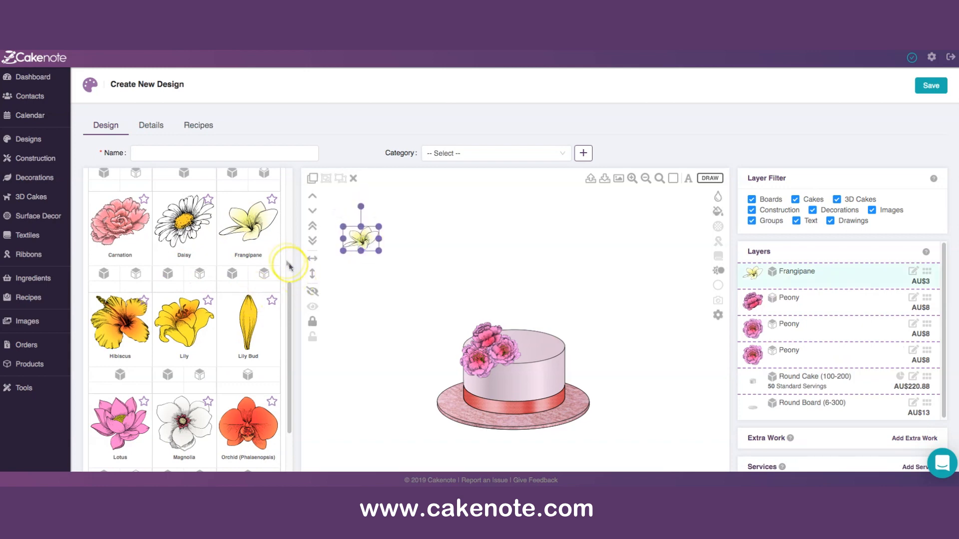
left_click(265, 274)
left_click(376, 237)
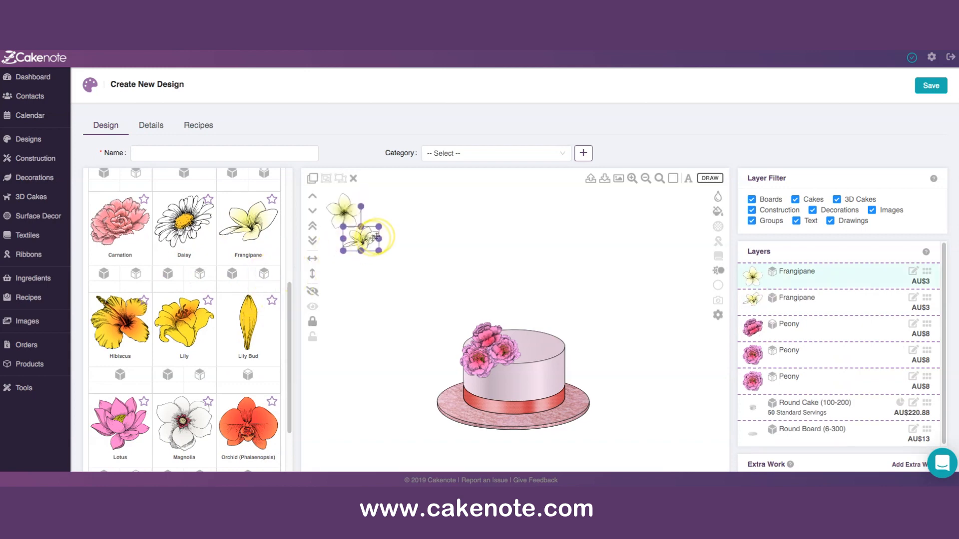
left_click_drag(342, 213, 420, 230)
Step: Place the side-view Frangipane left of the Peony cluster and the front-view one, rotated, just below the cluster on the cake
left_click_drag(366, 240, 466, 338)
left_click_drag(463, 305, 462, 342)
left_click(441, 235)
left_click_drag(418, 226, 524, 311)
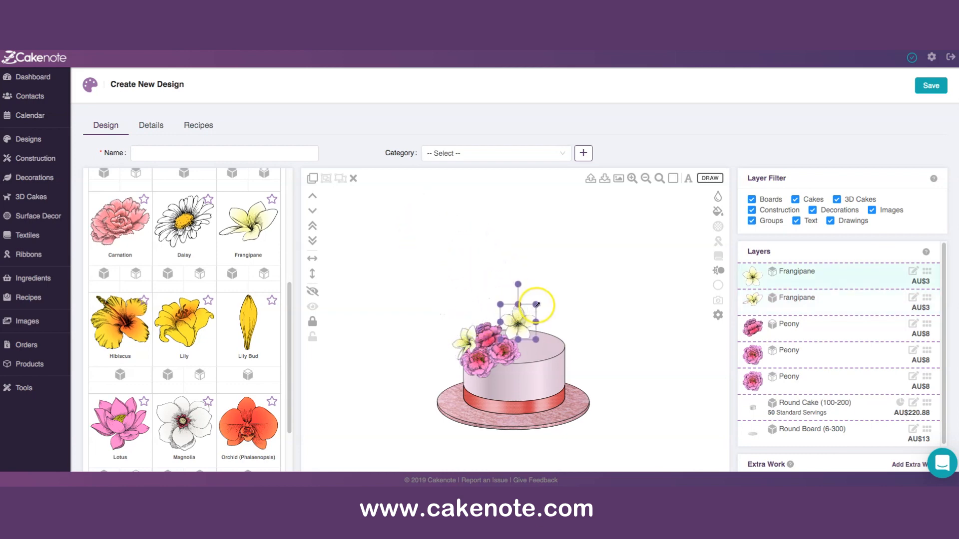
left_click(537, 304)
left_click_drag(518, 283, 503, 369)
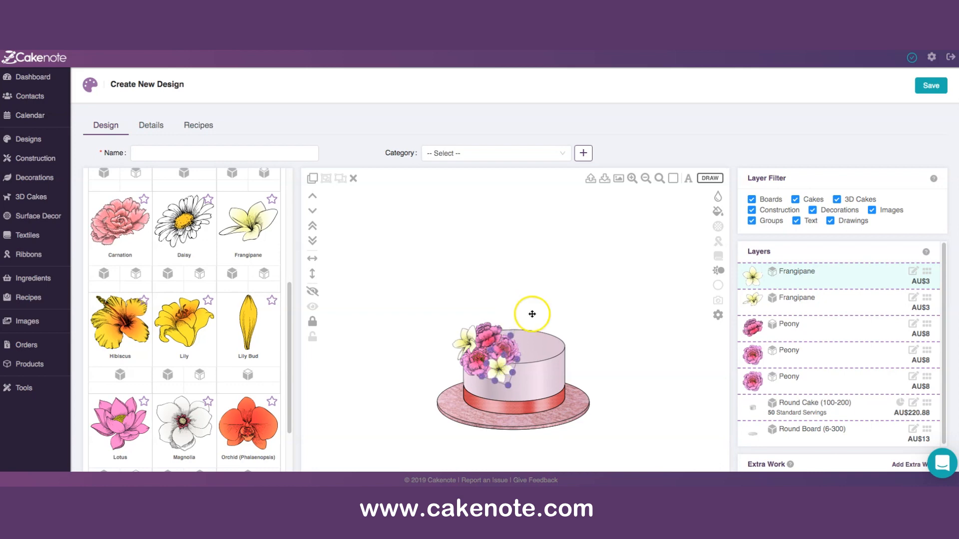
Step: Deselect the Frangipane and examine the leaf decorations available in the library
left_click(541, 266)
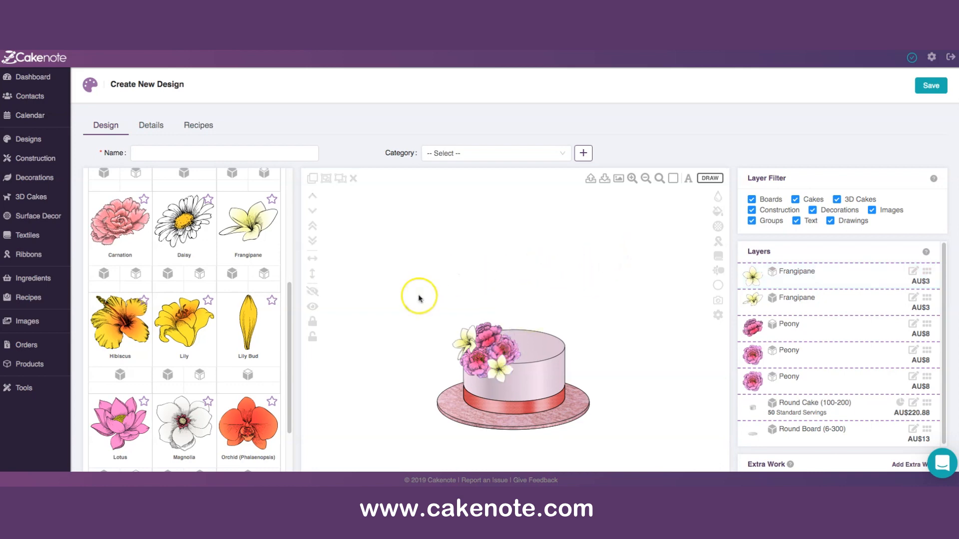
scroll(201, 308, "down", 10)
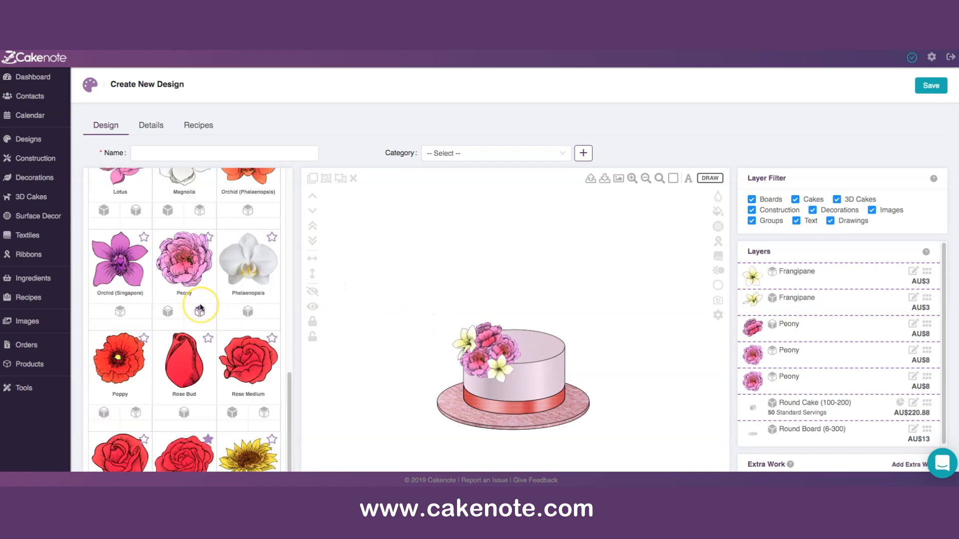
left_click(94, 395)
scroll(225, 299, "down", 5)
scroll(227, 306, "up", 5)
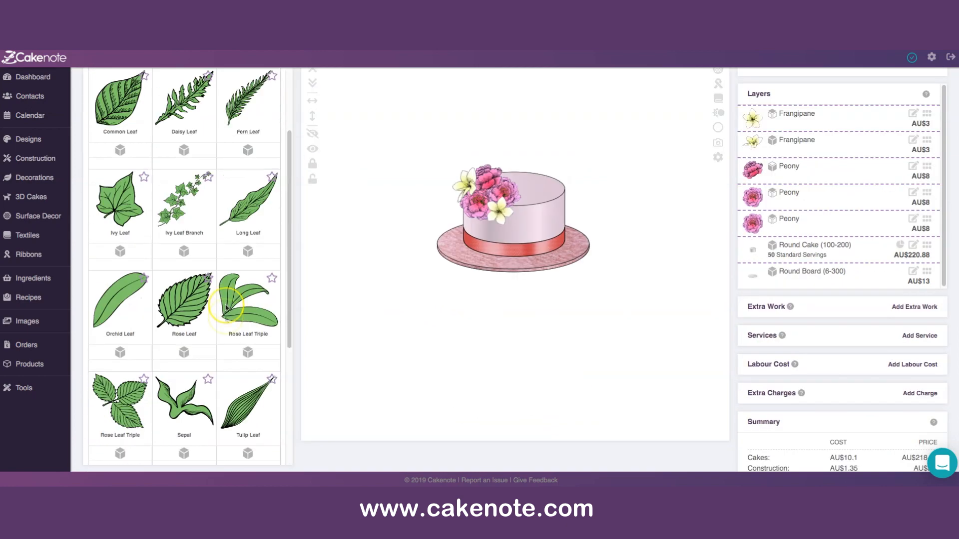
scroll(210, 299, "up", 4)
scroll(210, 296, "down", 5)
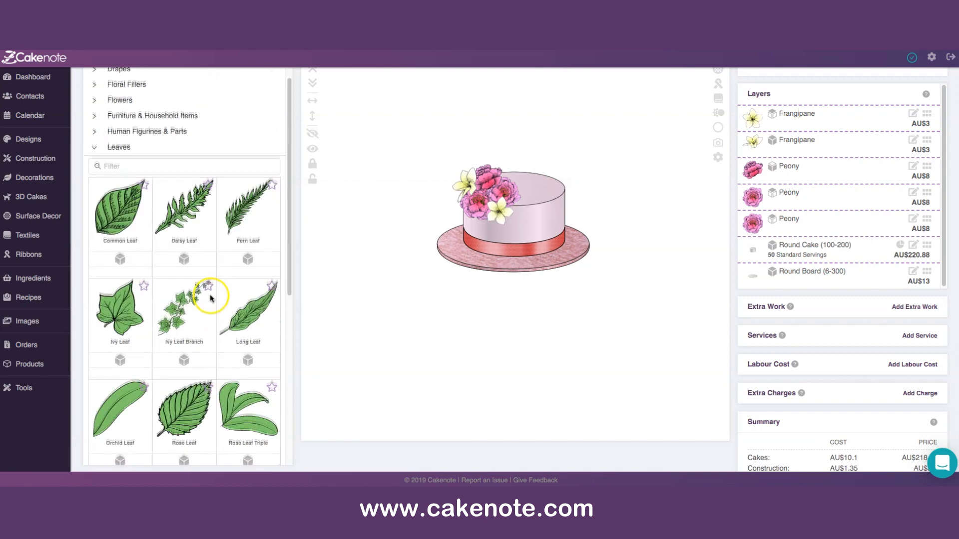
scroll(210, 298, "down", 1)
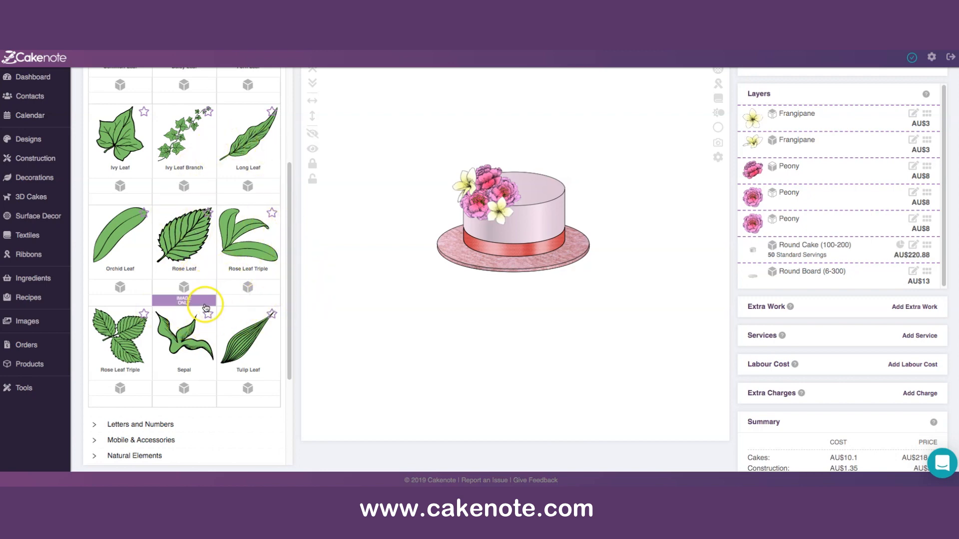
scroll(205, 308, "up", 4)
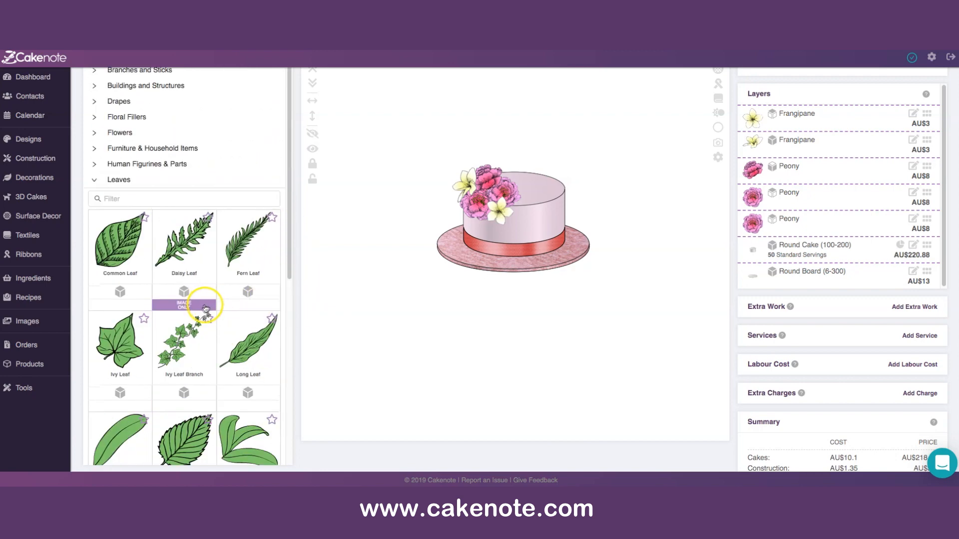
Step: Add a Phelaenopsis from the flower decorations, shrink it and tilt it clockwise above and left of the cake
left_click(113, 133)
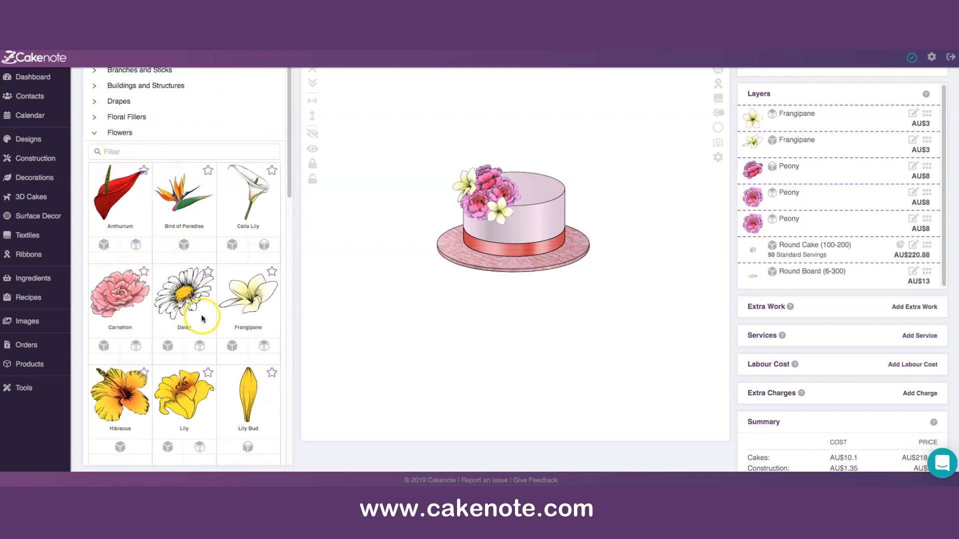
scroll(202, 314, "down", 5)
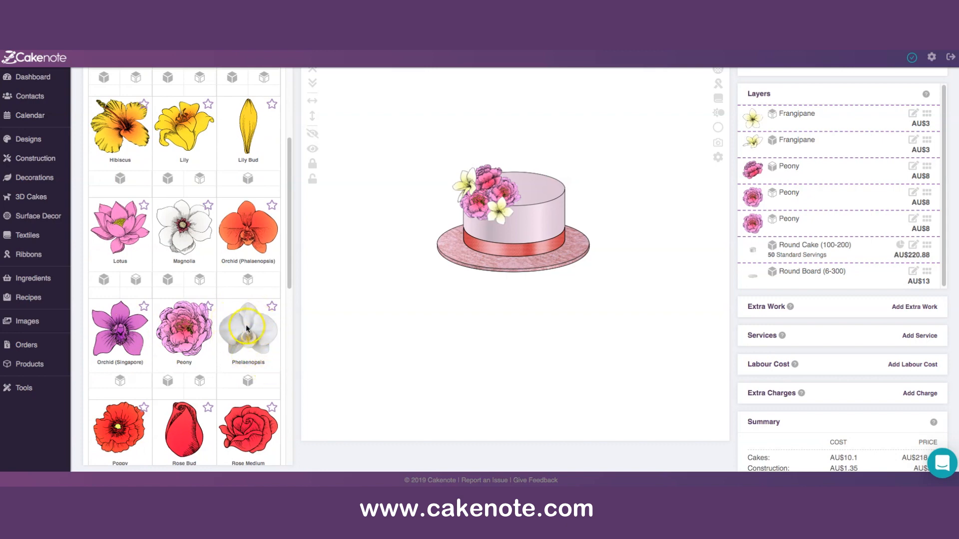
scroll(336, 367, "up", 1)
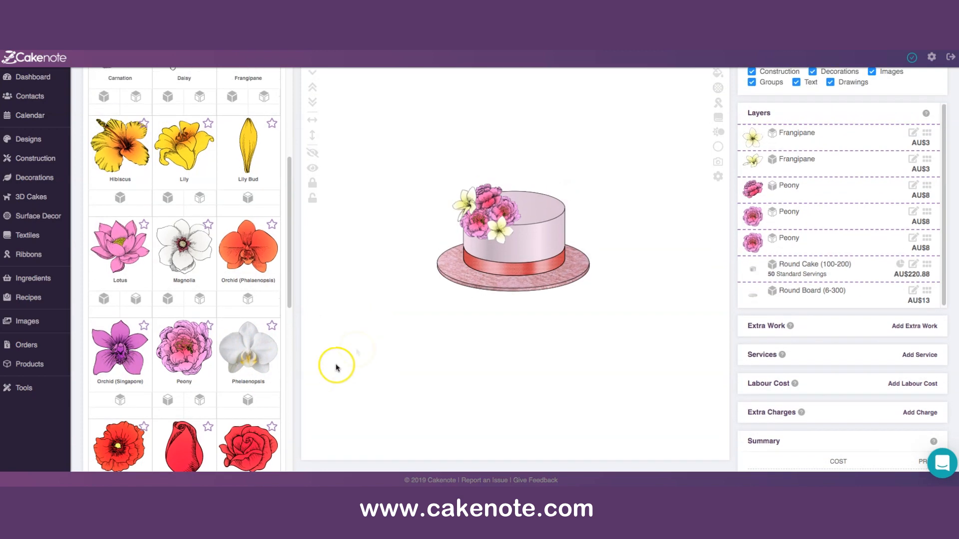
left_click(248, 402)
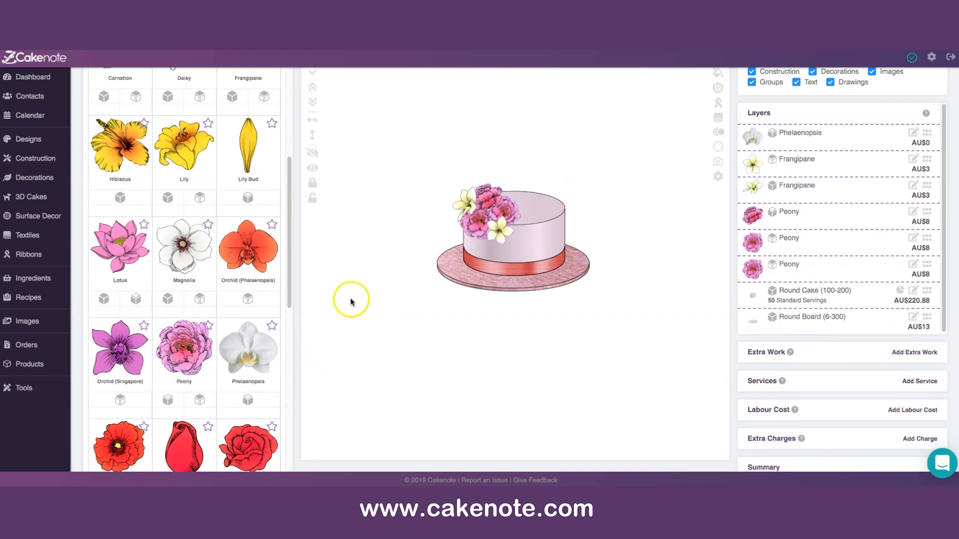
scroll(351, 303, "up", 3)
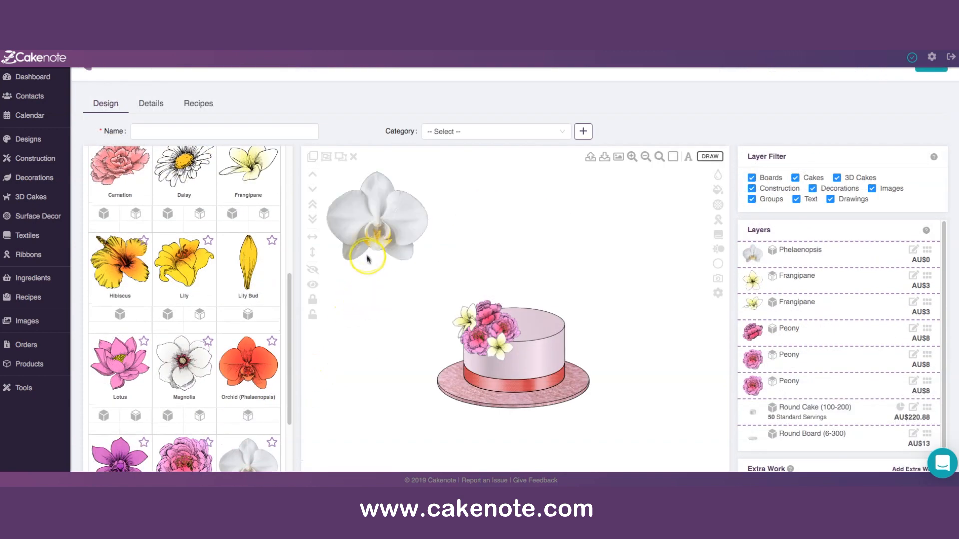
left_click_drag(379, 223, 416, 272)
left_click_drag(384, 316, 419, 274)
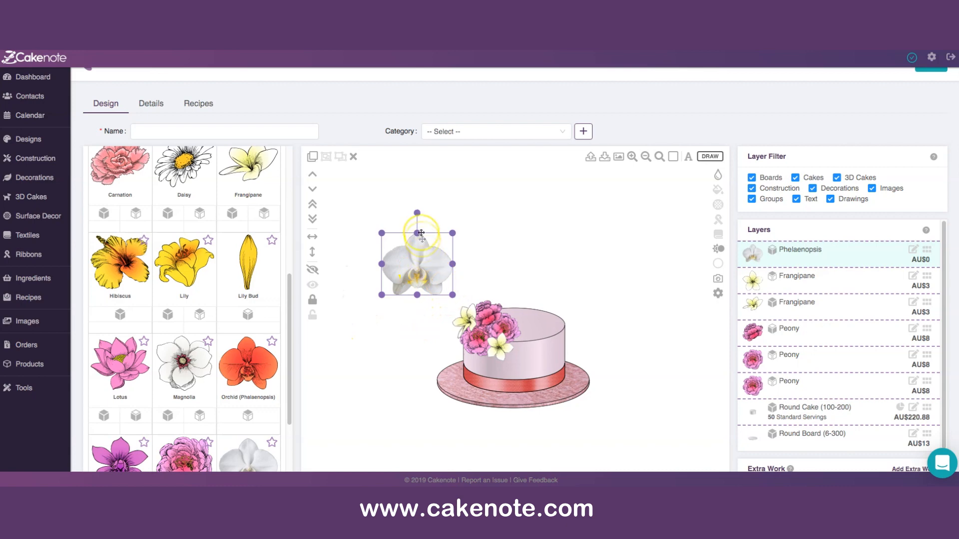
left_click_drag(417, 213, 432, 227)
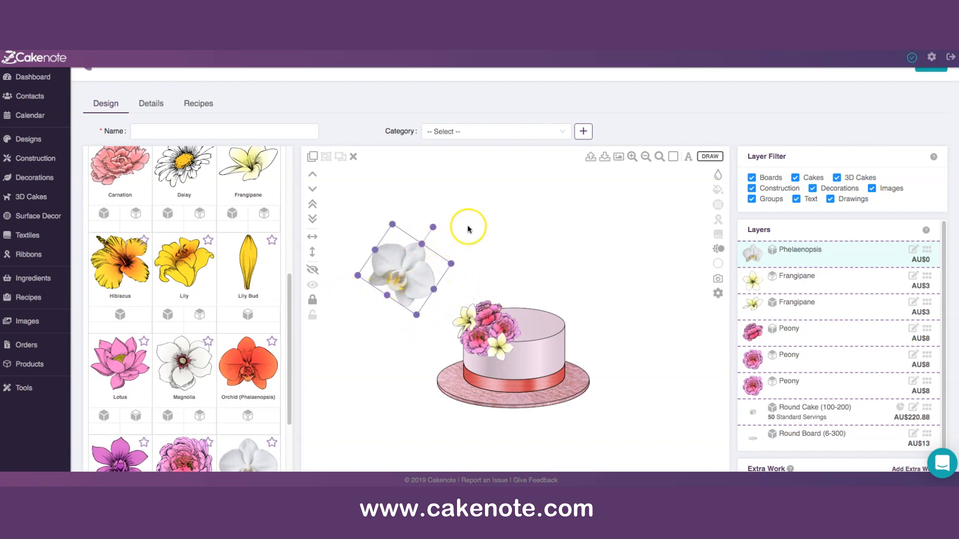
Step: Delete the Phelaenopsis from the design
left_click(355, 157)
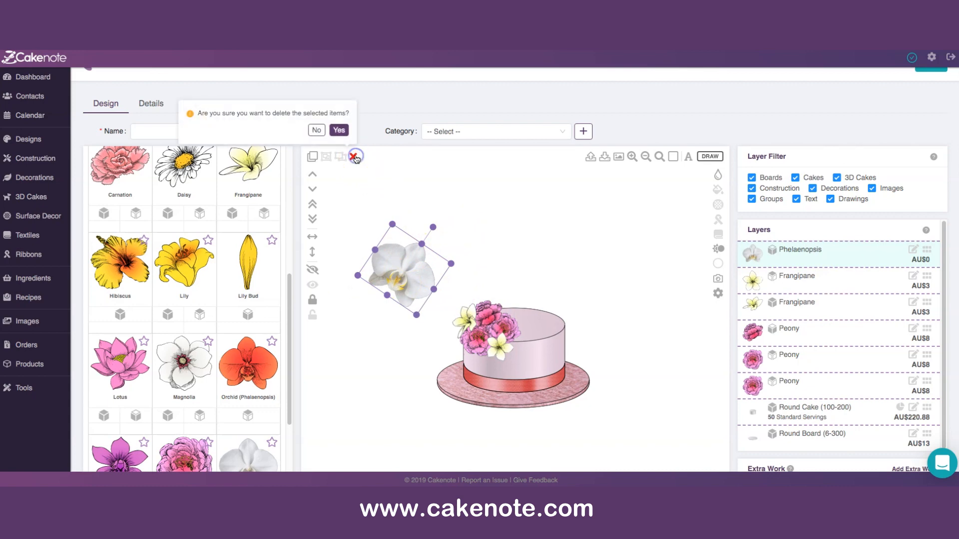
left_click(340, 131)
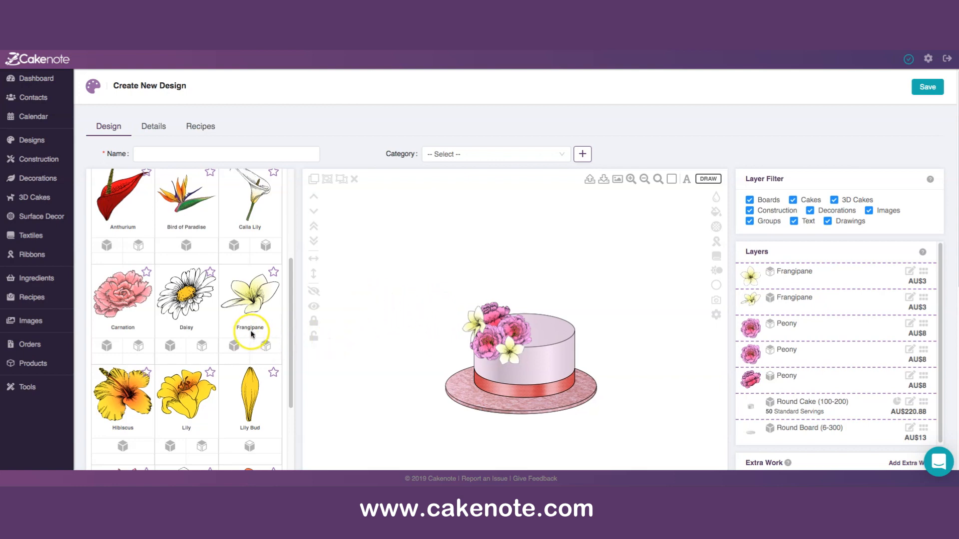
Step: Add a Daisy Leaf from the leaf decorations to the design
scroll(240, 331, "up", 5)
scroll(240, 332, "down", 10)
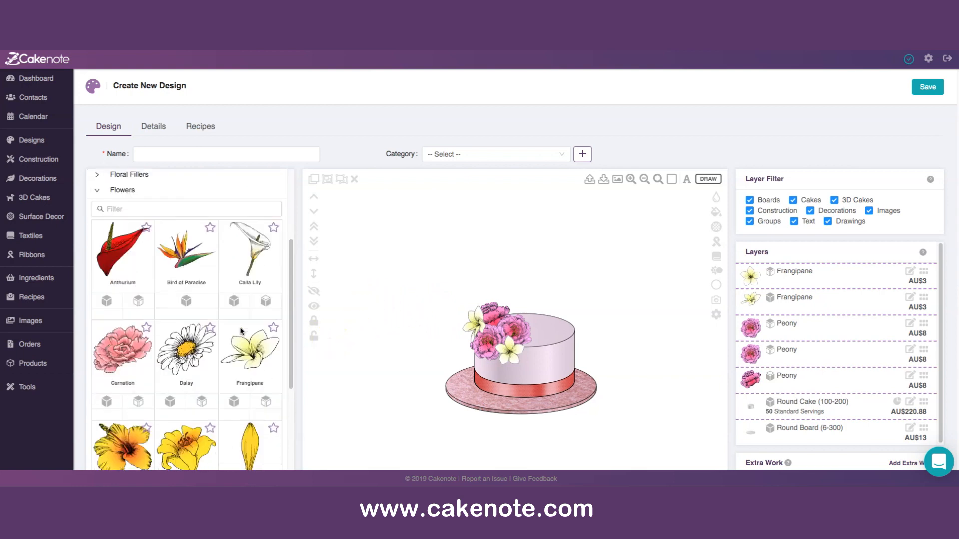
scroll(241, 331, "down", 5)
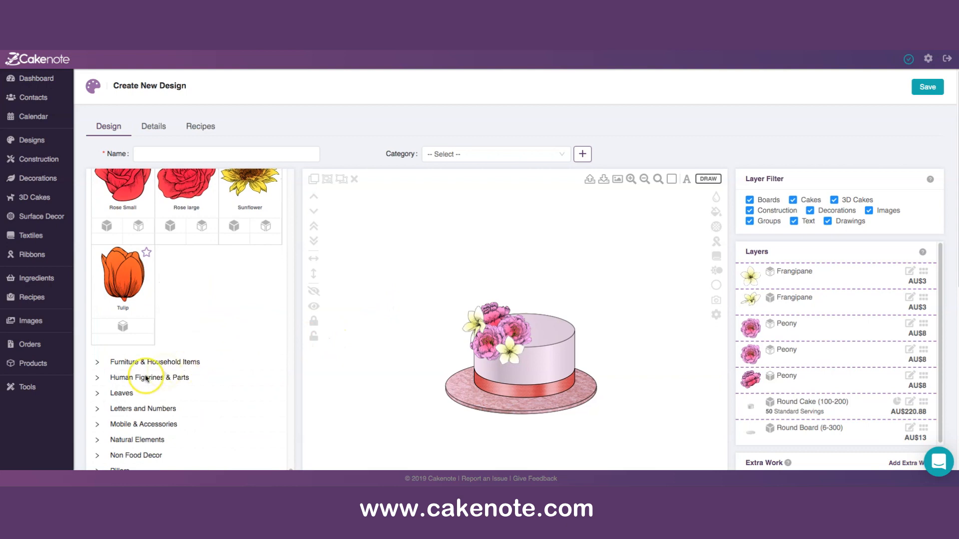
left_click(97, 393)
scroll(208, 322, "down", 3)
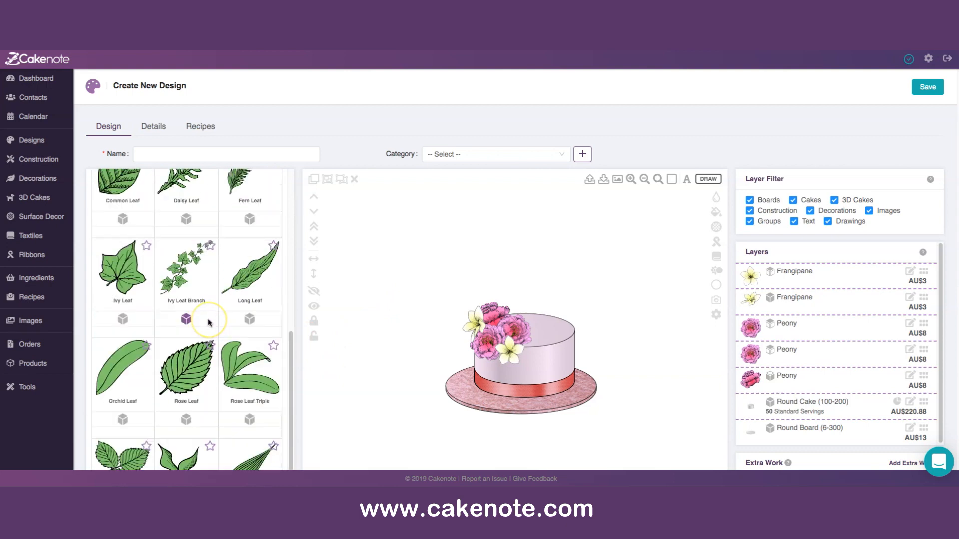
scroll(209, 322, "down", 3)
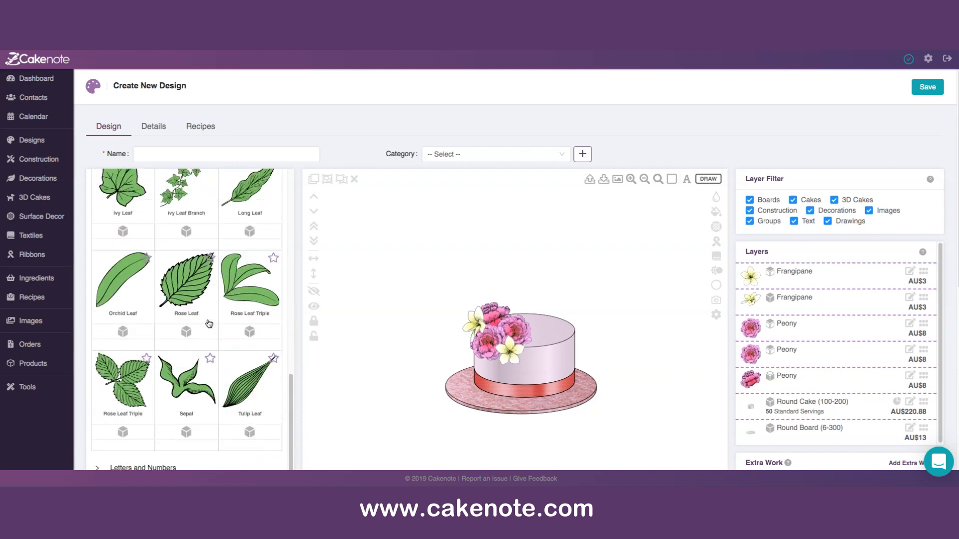
scroll(209, 323, "up", 3)
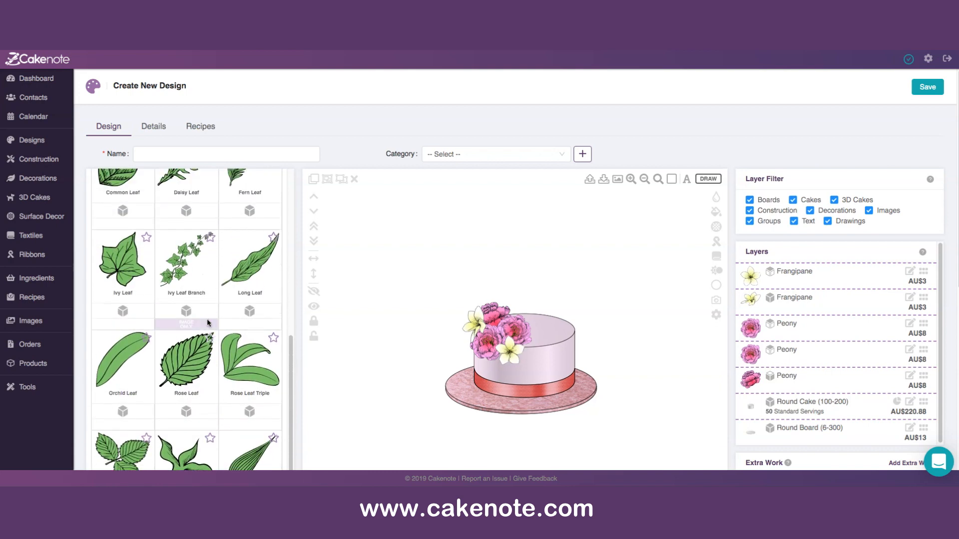
scroll(209, 322, "up", 3)
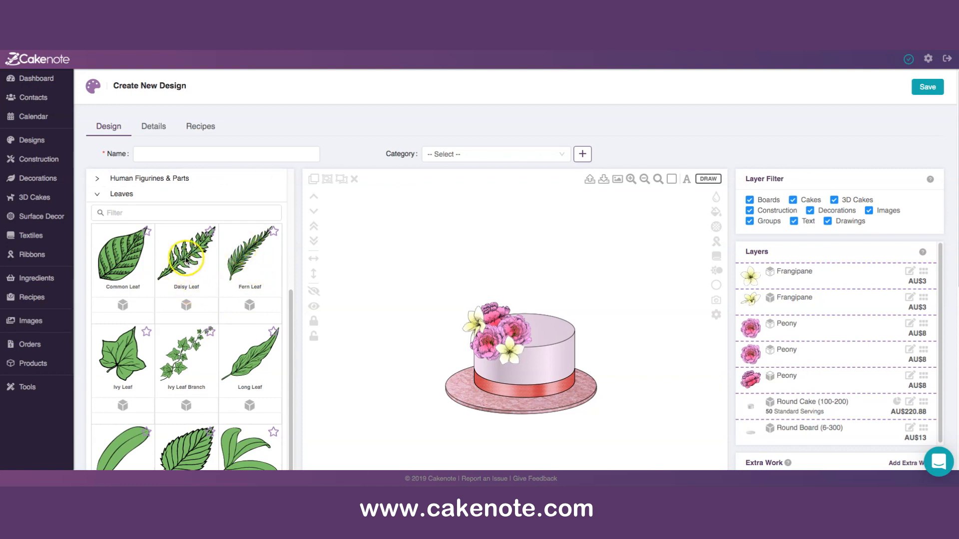
left_click(186, 306)
Step: Shrink the Daisy Leaf, rotate it and place it just above the flower cluster
left_click_drag(348, 230, 401, 264)
left_click_drag(415, 206, 422, 236)
left_click_drag(424, 269, 494, 262)
Step: Duplicate the Daisy Leaf and rotate the copy so the two leaves fan out from a shared base
left_click(314, 179)
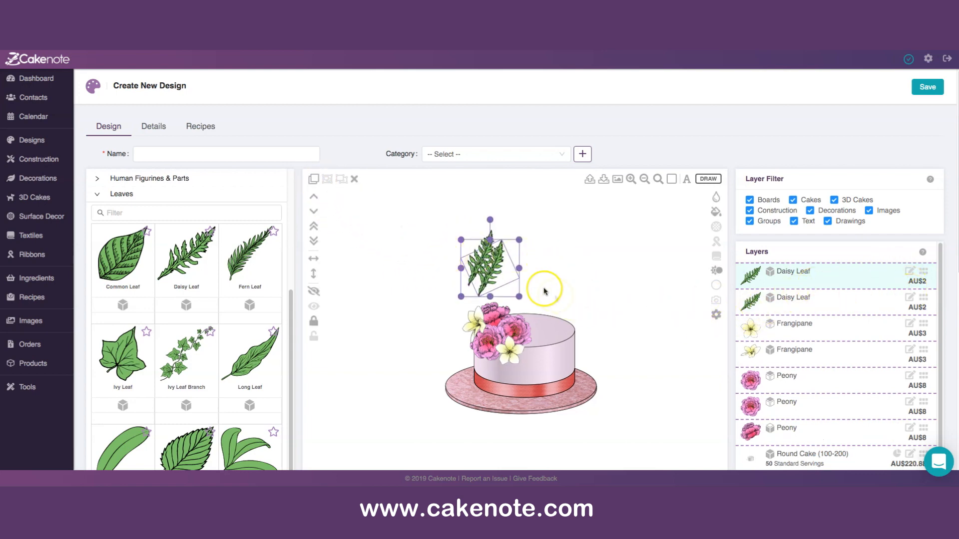
left_click_drag(489, 219, 521, 265)
left_click(544, 252)
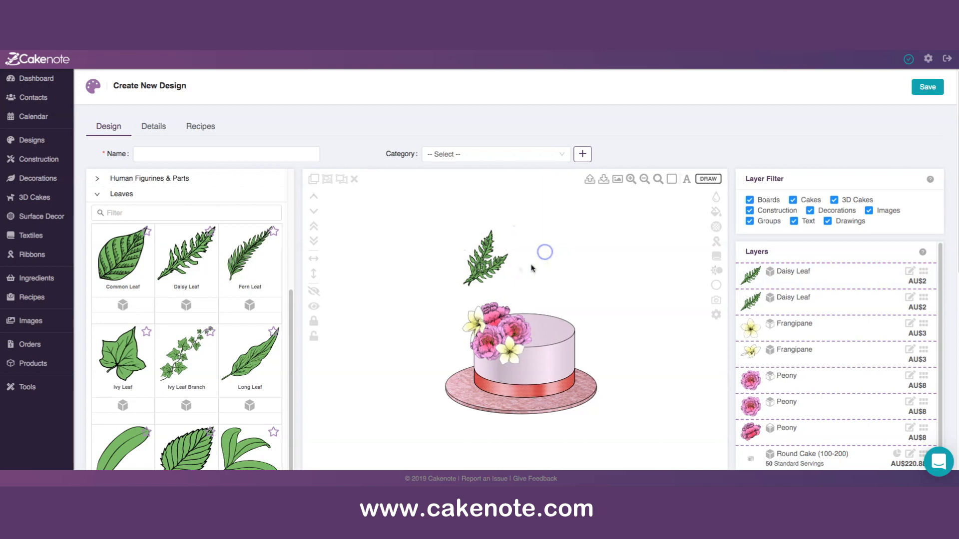
left_click(498, 267)
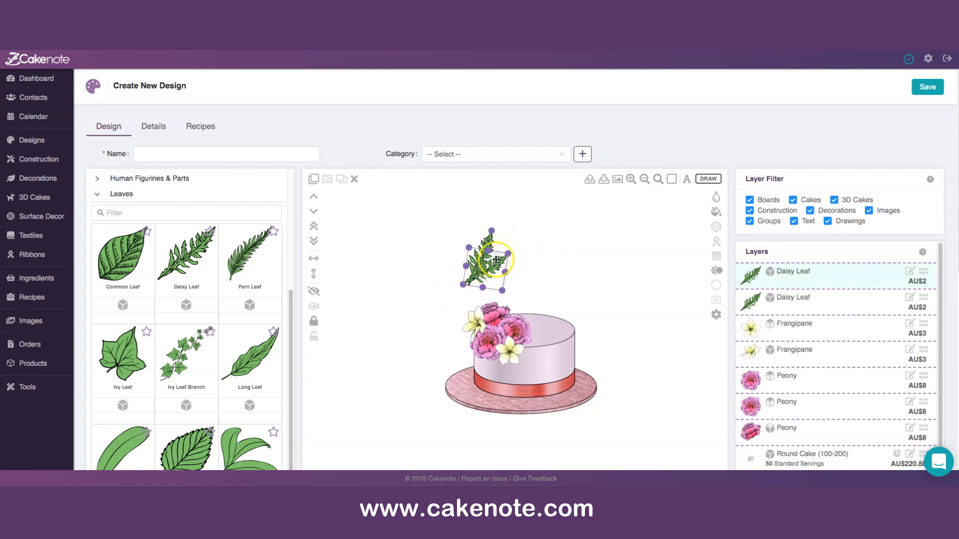
left_click_drag(492, 231, 482, 231)
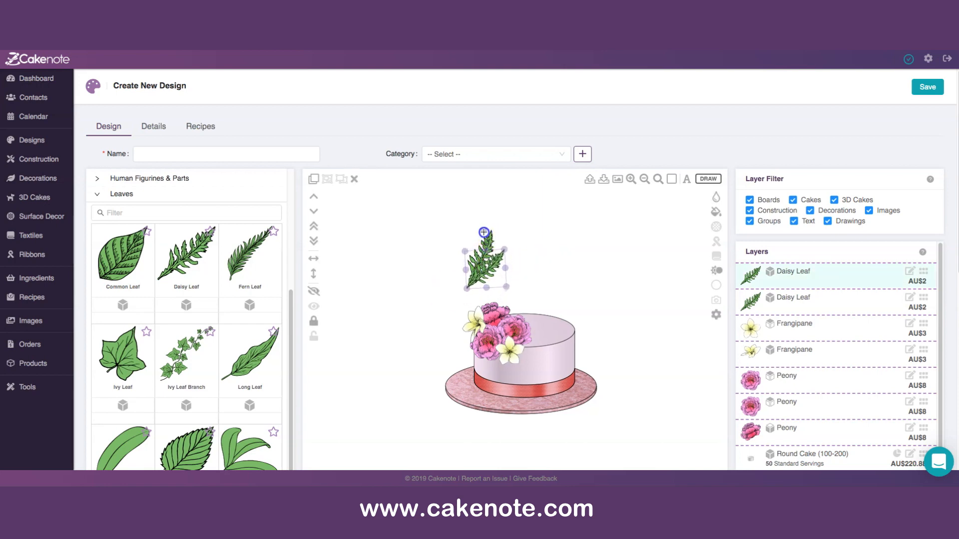
left_click(495, 286)
Step: Group the two Daisy Leaves and check the group's contents in the layer list
left_click_drag(516, 281, 442, 238)
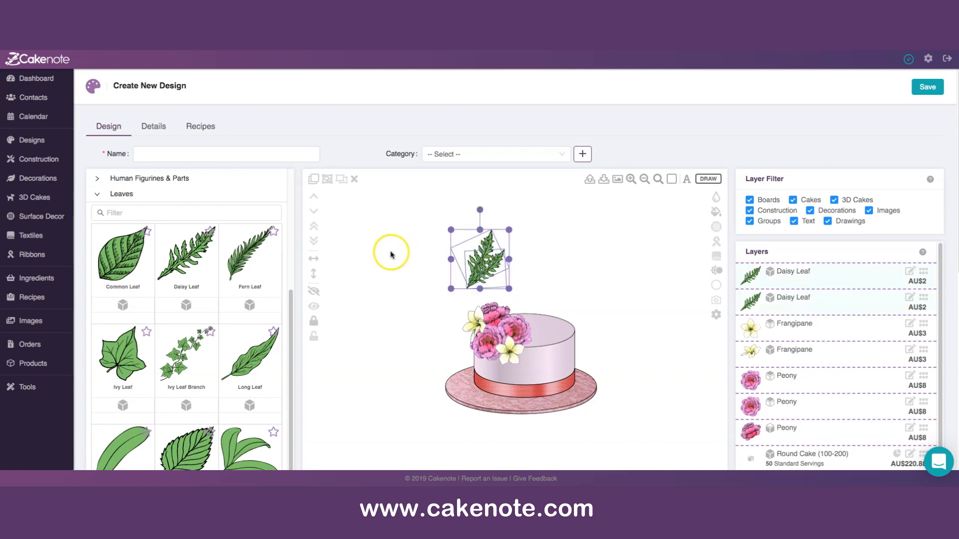
left_click(327, 180)
left_click(588, 263)
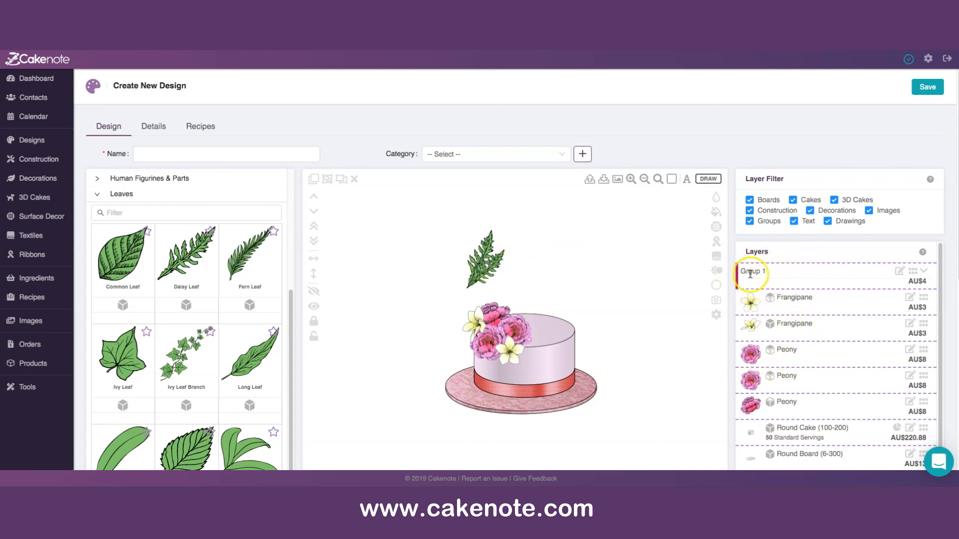
left_click(923, 273)
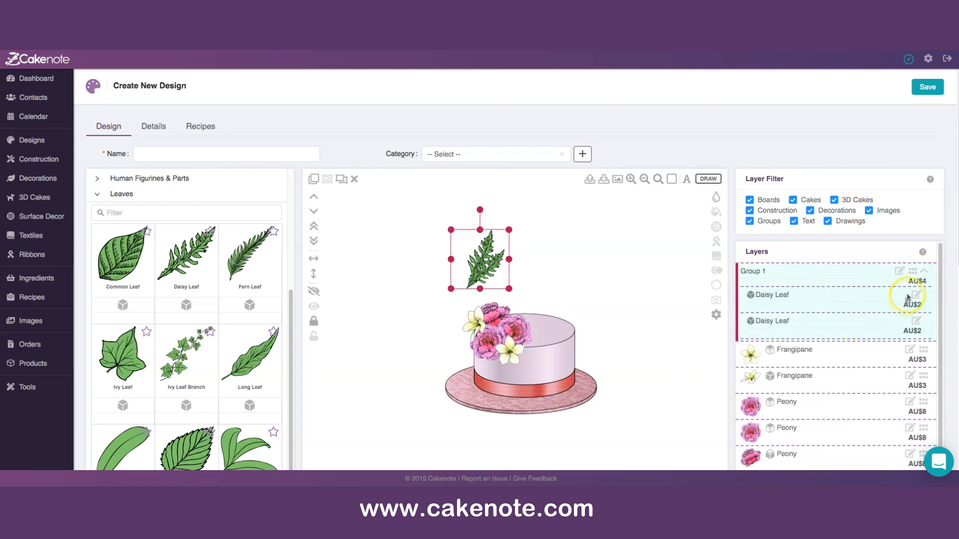
left_click(924, 274)
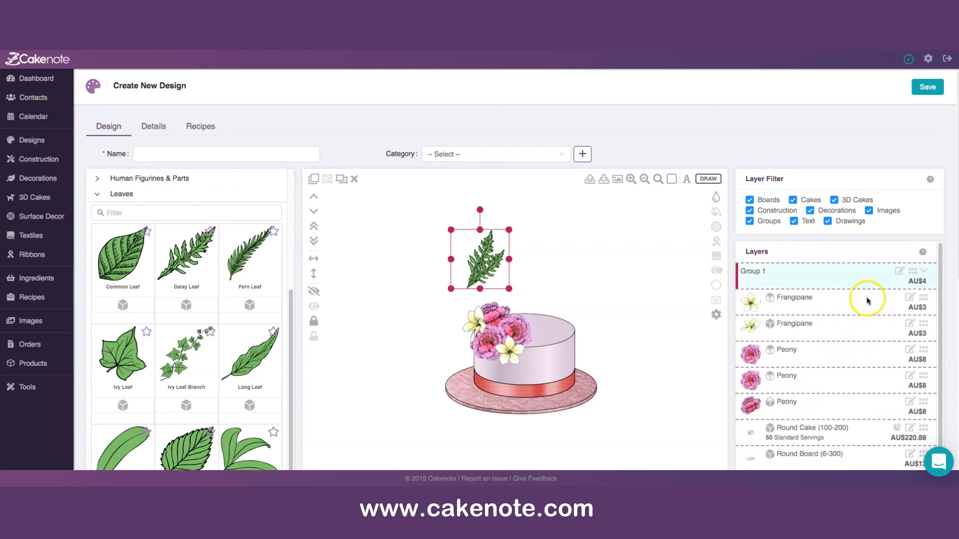
left_click(612, 260)
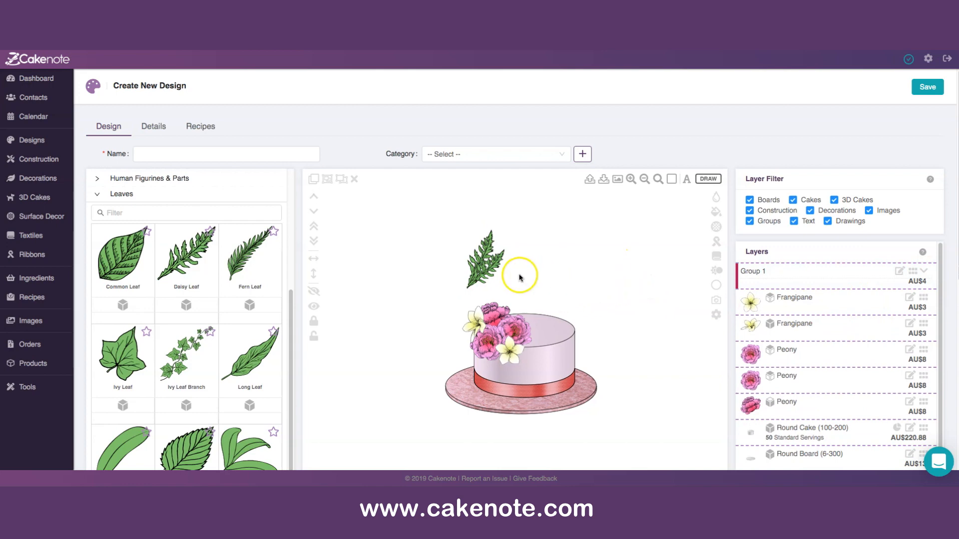
Step: Move the Daisy Leaf group onto the flower cluster and reorder it behind all the flowers, directly above the Round Cake layer
left_click_drag(487, 268, 517, 311)
left_click(558, 270)
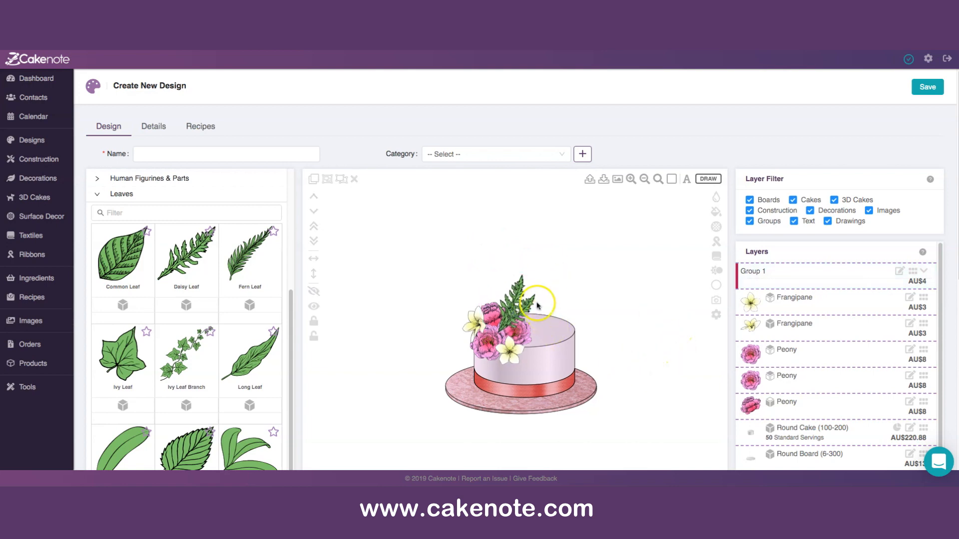
left_click(514, 312)
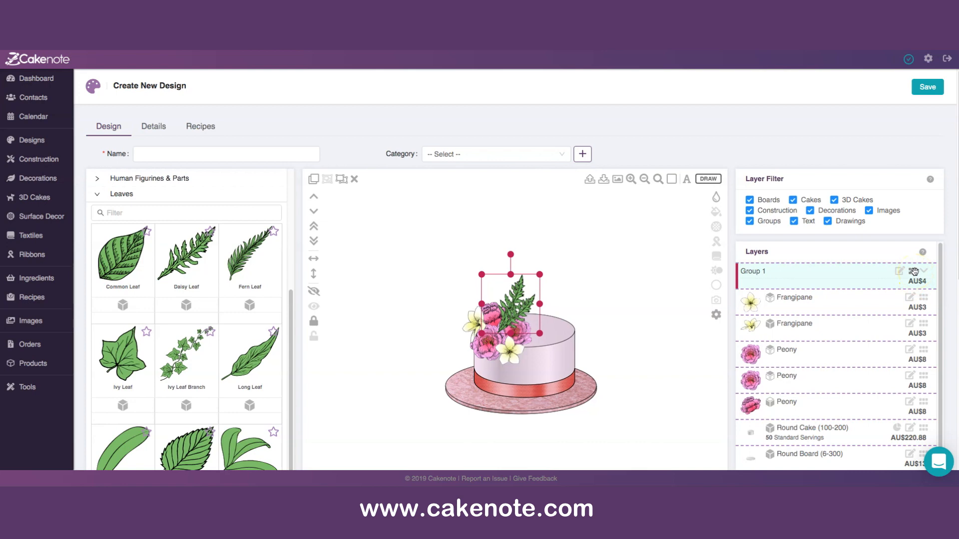
left_click_drag(913, 273, 916, 405)
left_click(658, 315)
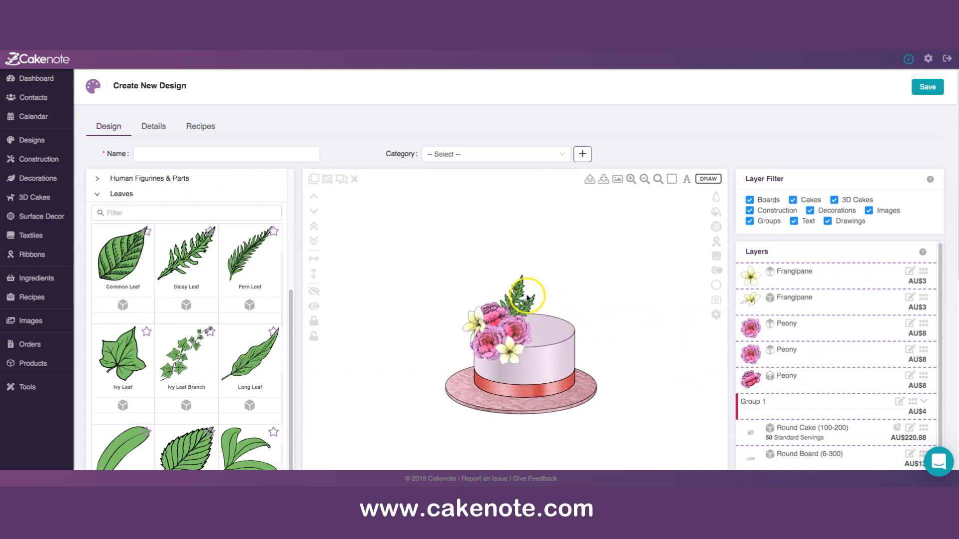
Step: Add a Single Wiggly Branch to the design from the Branches and Sticks decorations
scroll(643, 300, "down", 1)
scroll(643, 300, "up", 1)
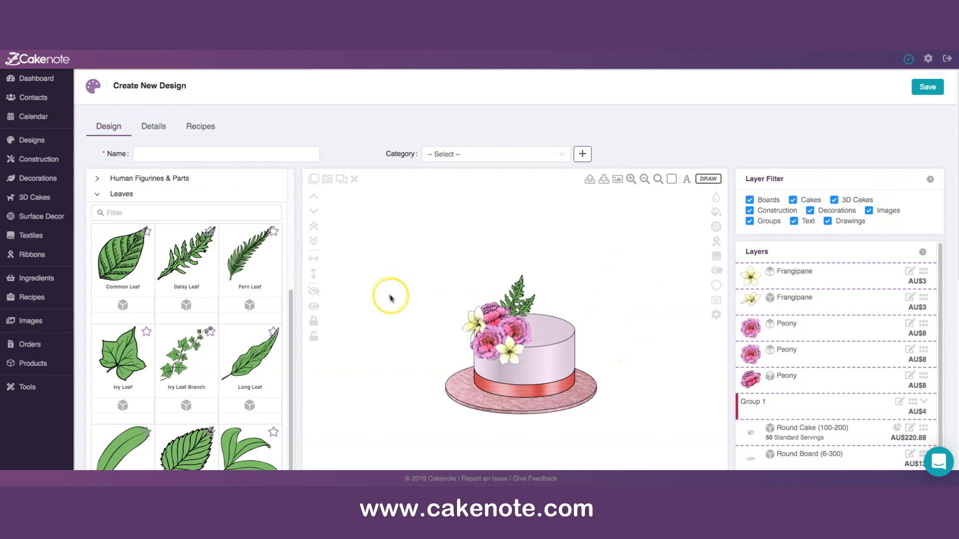
scroll(200, 306, "down", 2)
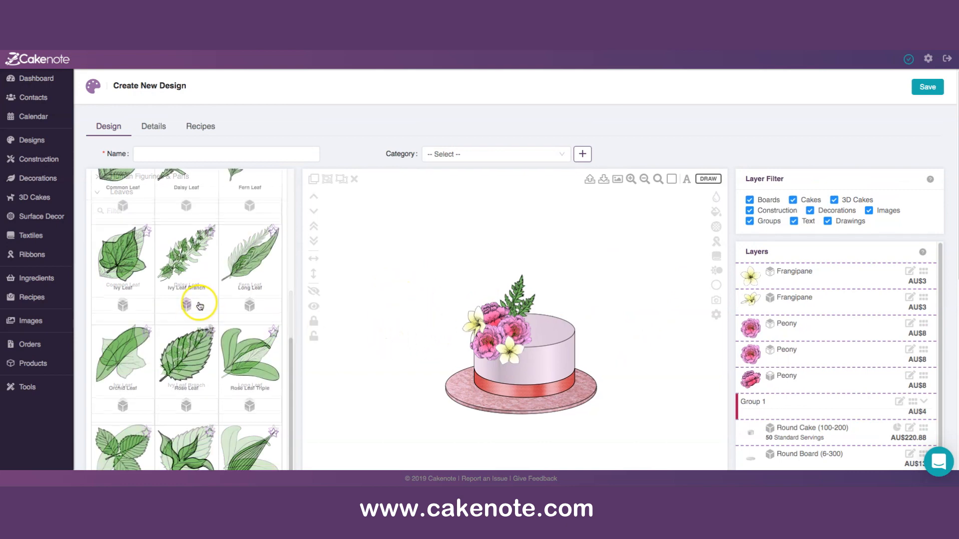
scroll(199, 306, "down", 6)
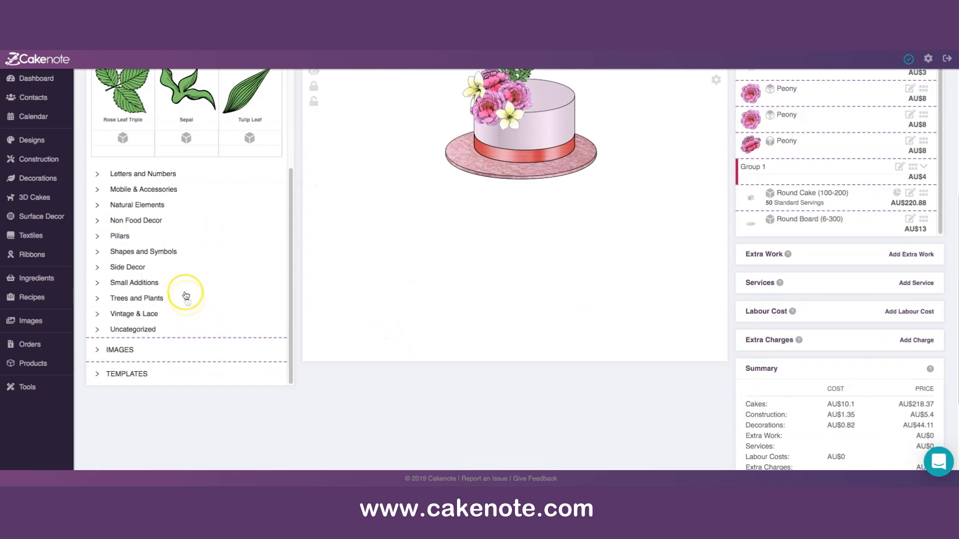
scroll(194, 282, "up", 6)
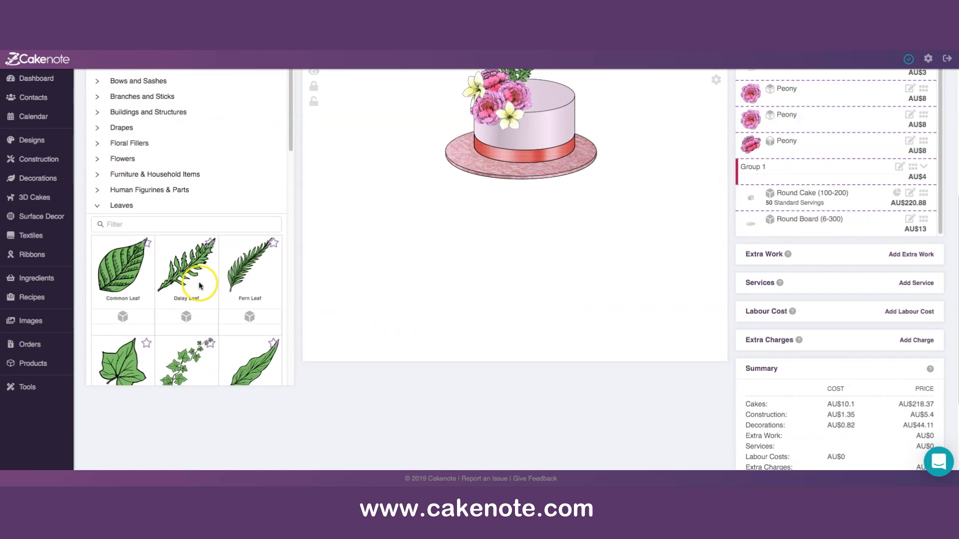
scroll(200, 286, "up", 4)
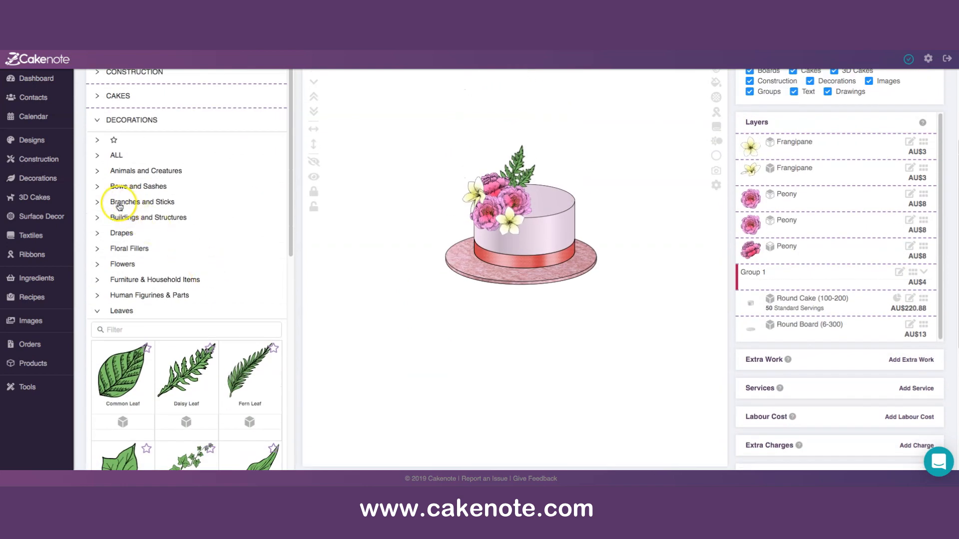
left_click(99, 203)
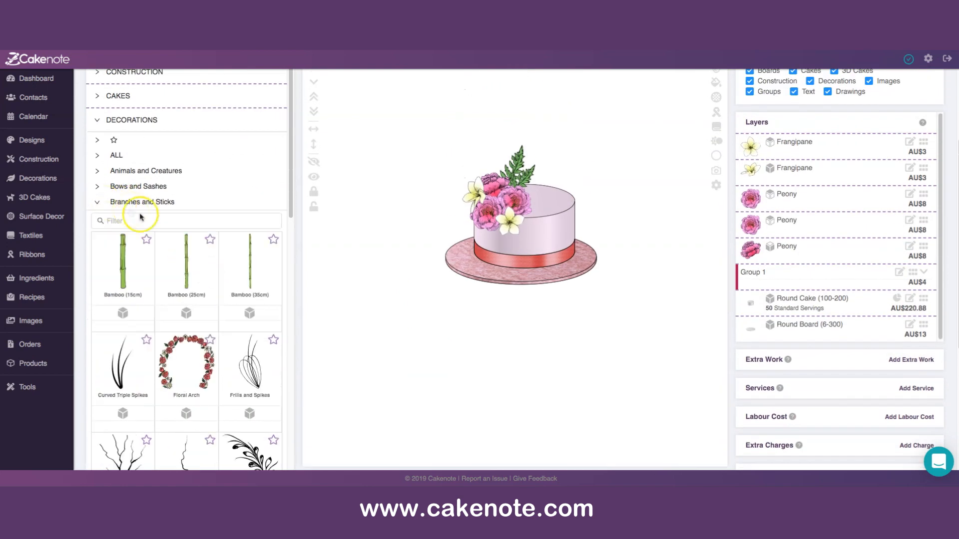
scroll(209, 312, "down", 2)
scroll(206, 349, "down", 1)
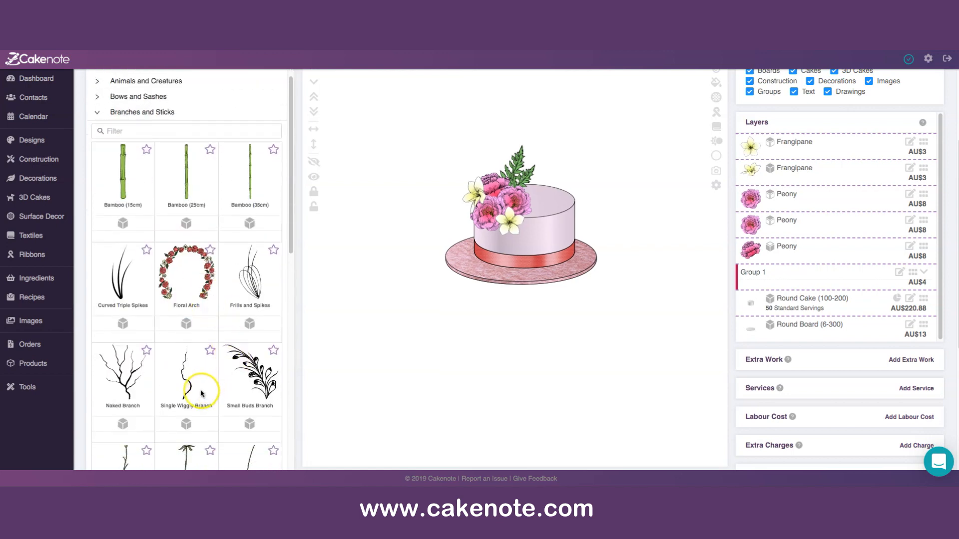
left_click(186, 425)
scroll(408, 318, "up", 1)
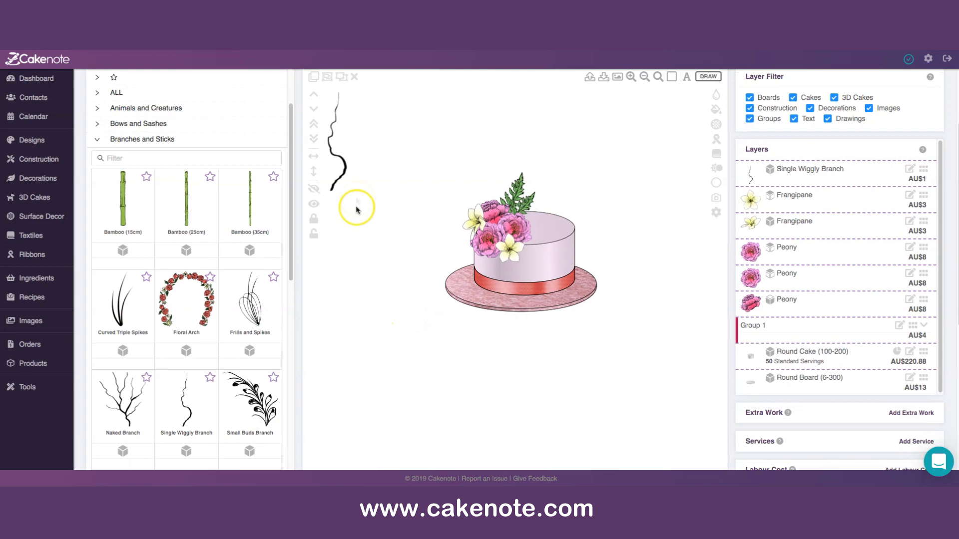
Step: Rotate the Single Wiggly Branch diagonally, place it across the flower cluster and enlarge it so its tip extends past the leaves
left_click_drag(347, 168, 435, 185)
left_click_drag(422, 144, 474, 174)
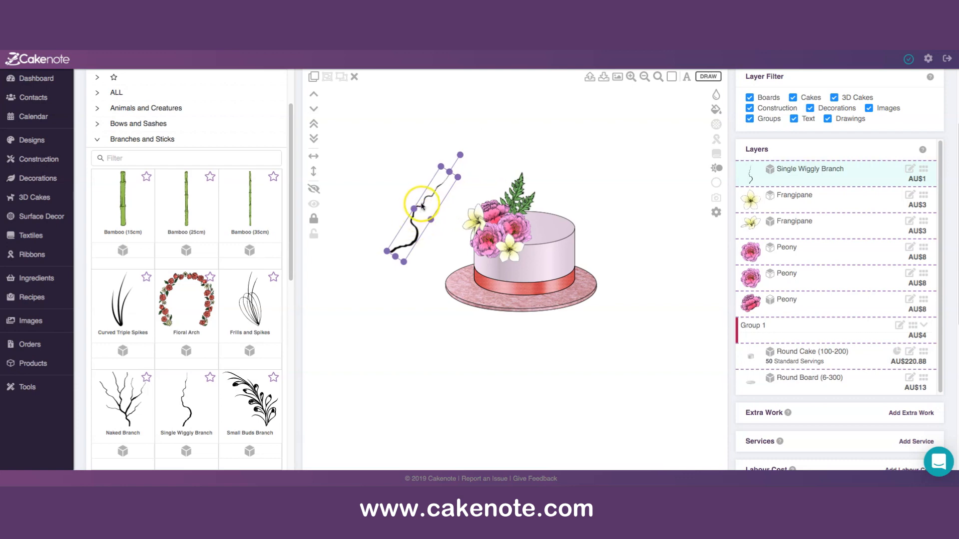
left_click_drag(423, 207, 499, 228)
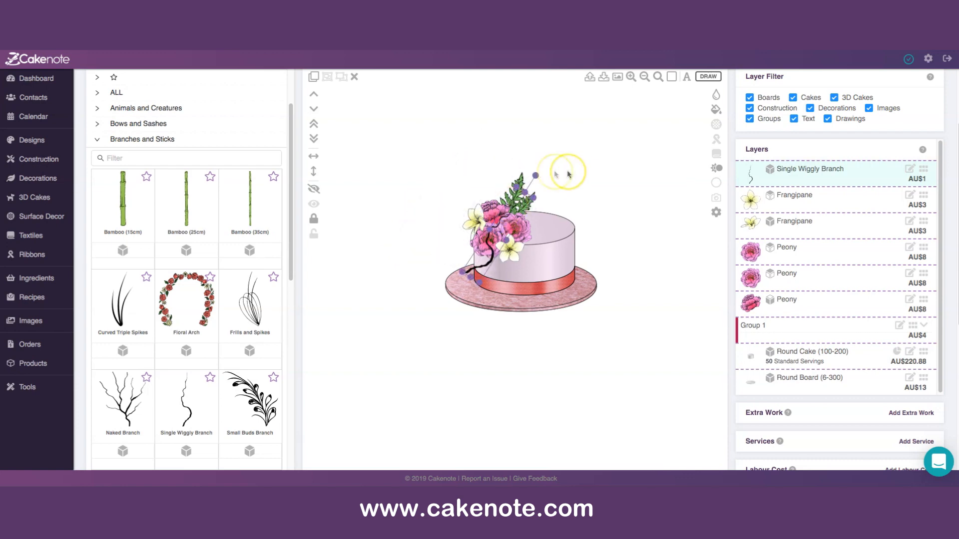
left_click_drag(541, 195, 565, 186)
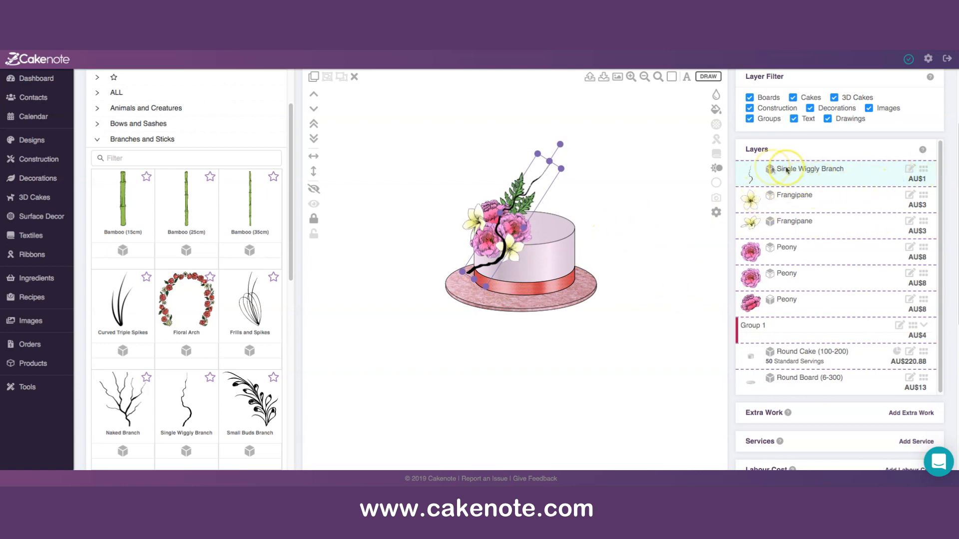
Step: Reorder the Single Wiggly Branch behind the leaf group and flowers, directly above the Round Cake layer
left_click(923, 184)
left_click_drag(923, 184, 913, 328)
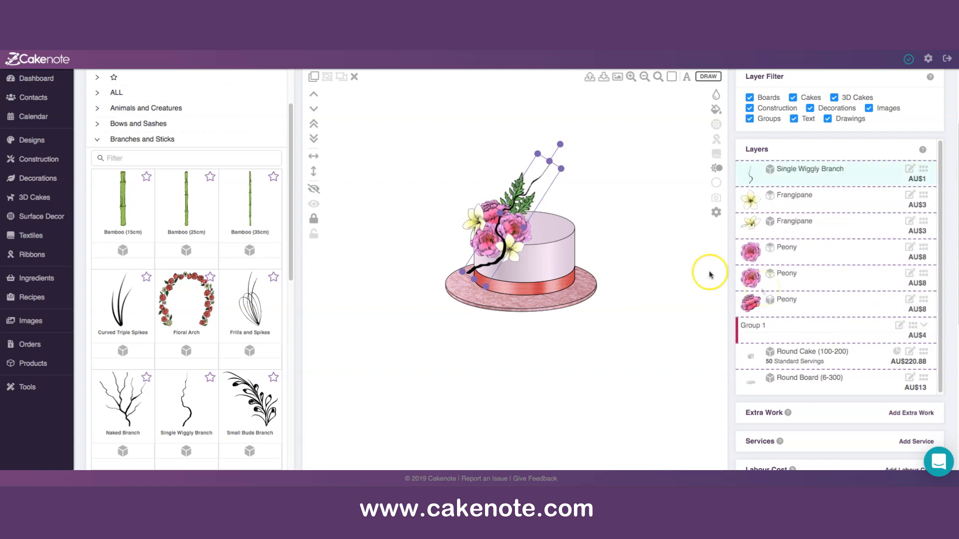
left_click(641, 241)
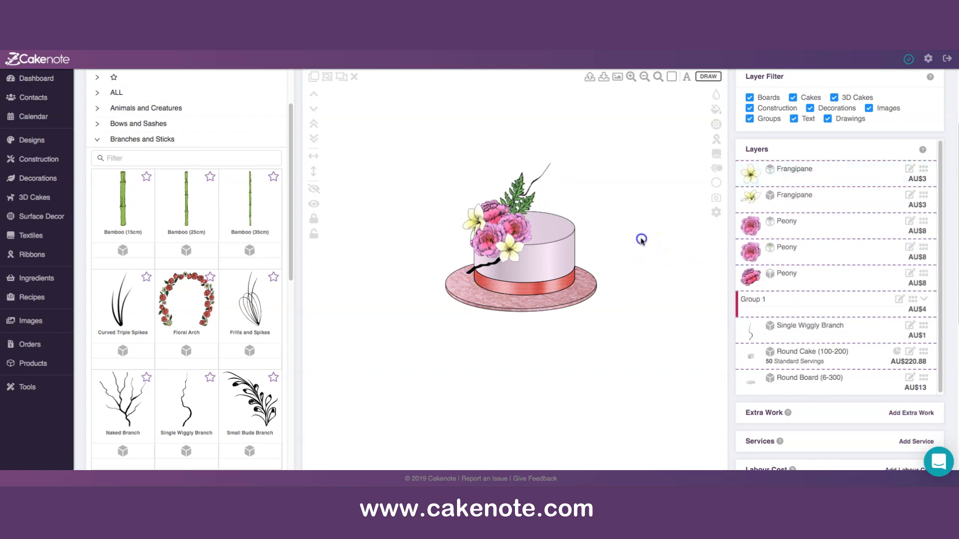
Step: Enlarge the Single Wiggly Branch a little, shift it and adjust its rotation so both ends protrude from behind the flower cluster
left_click(535, 182)
left_click(555, 166)
left_click_drag(562, 168, 575, 162)
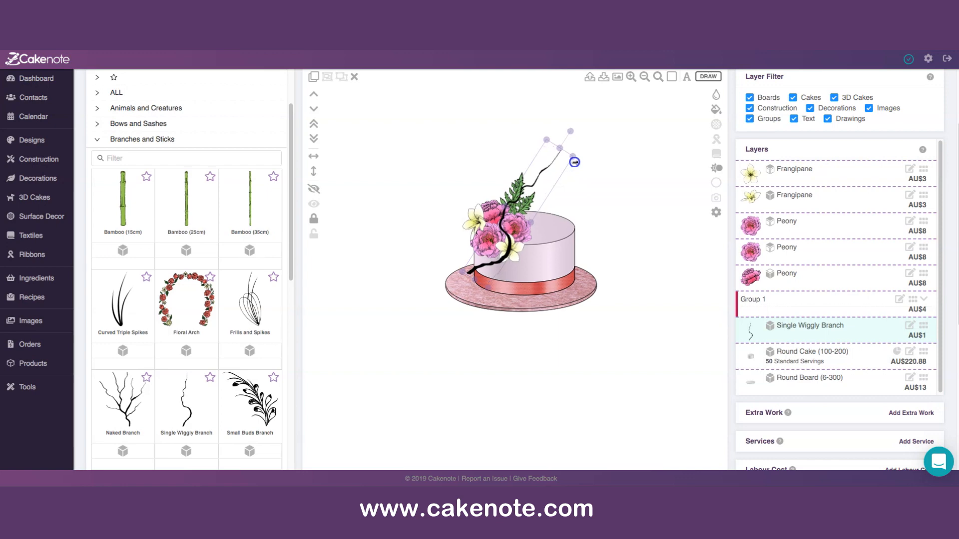
left_click(594, 174)
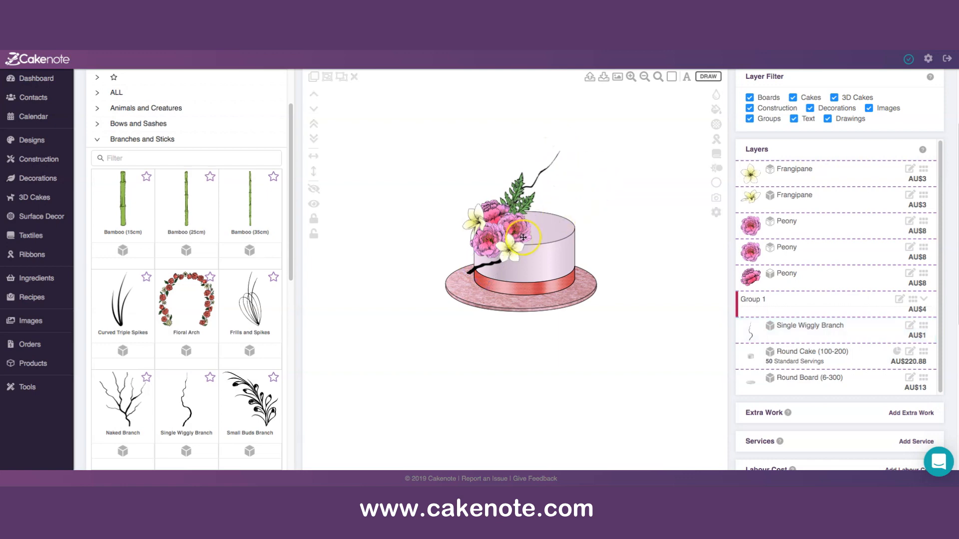
left_click(494, 265)
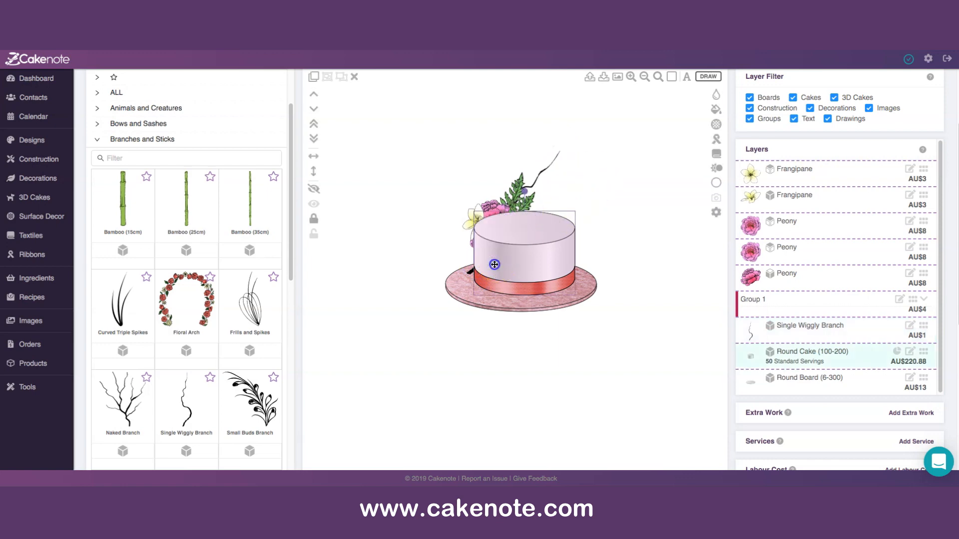
left_click(495, 261)
left_click_drag(494, 261, 486, 262)
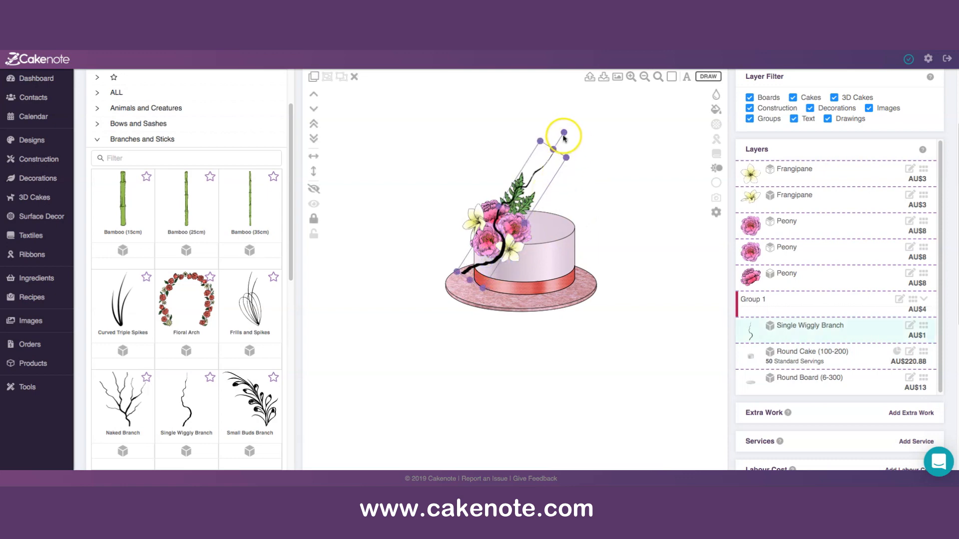
left_click_drag(564, 134, 573, 140)
left_click(556, 164)
left_click(624, 189)
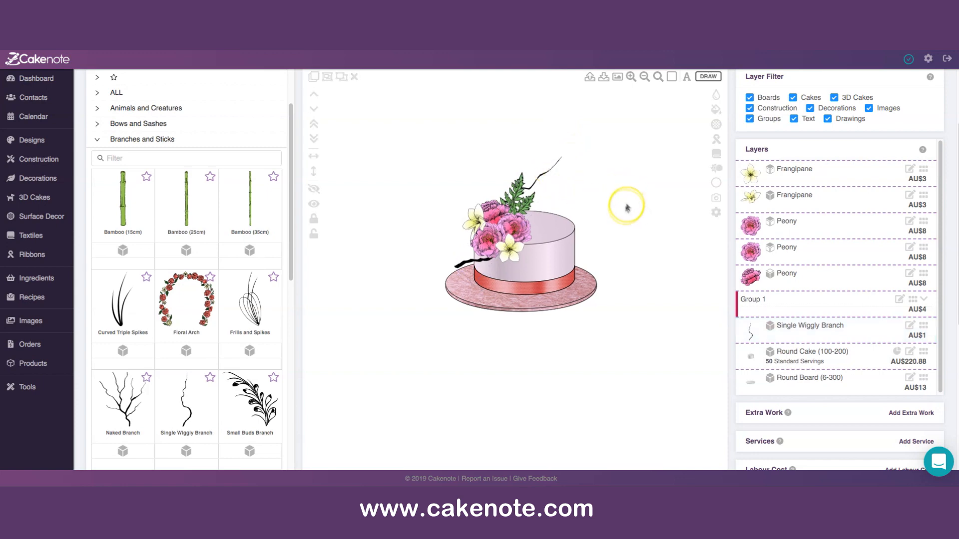
Step: Filter out the Cakes and Boards layers so only the flower arrangement is shown
scroll(669, 236, "up", 2)
scroll(669, 235, "down", 2)
scroll(669, 236, "up", 1)
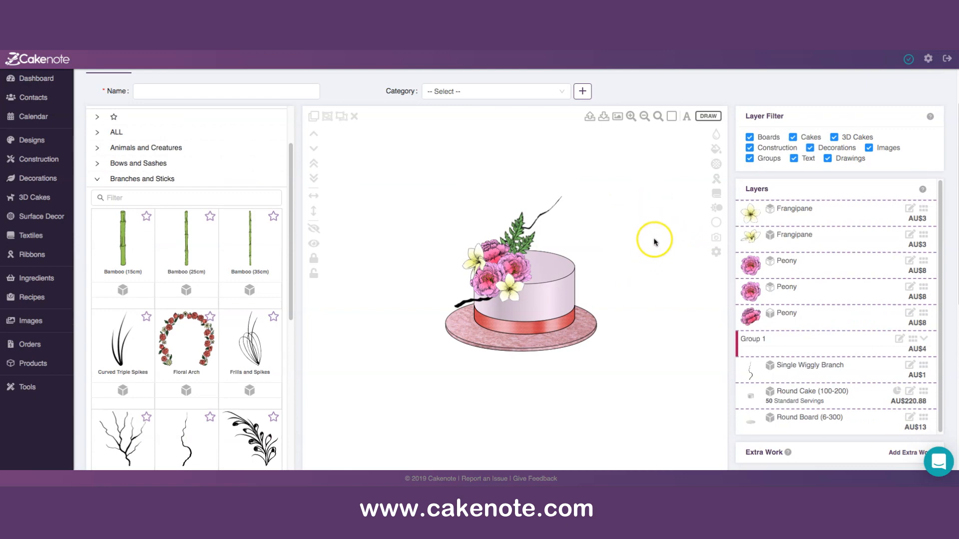
scroll(654, 241, "up", 2)
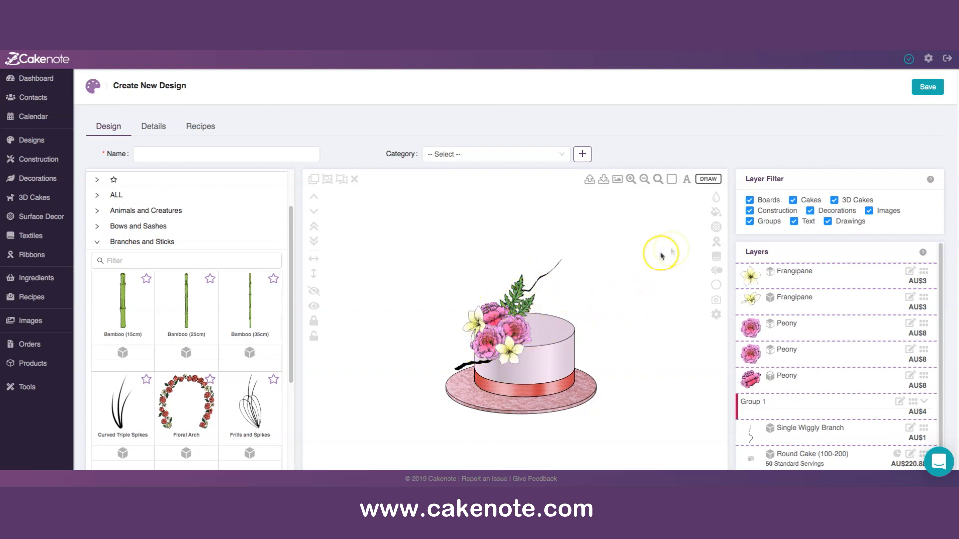
left_click(793, 201)
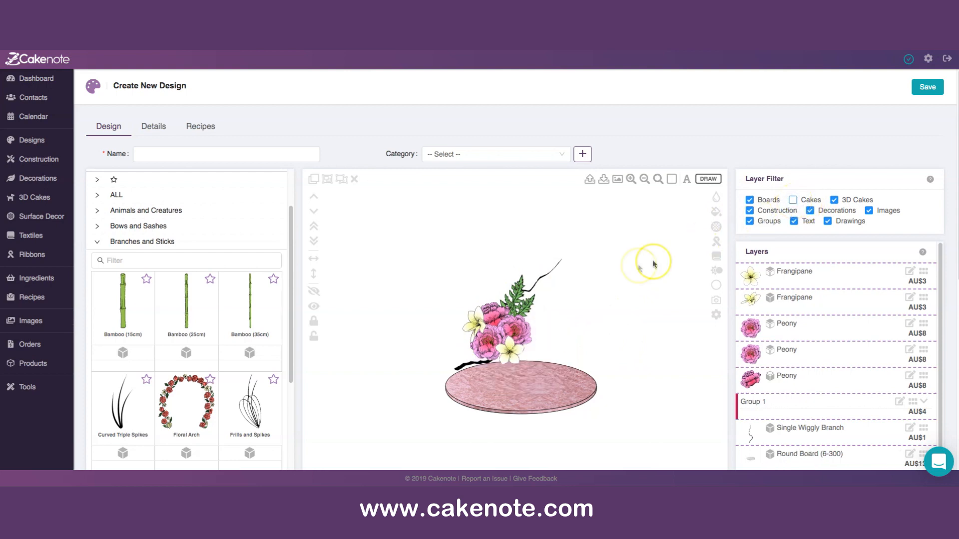
left_click(750, 200)
Step: Clear the selection of the whole arrangement and ungroup the two Daisy Leaves
left_click_drag(572, 378, 427, 252)
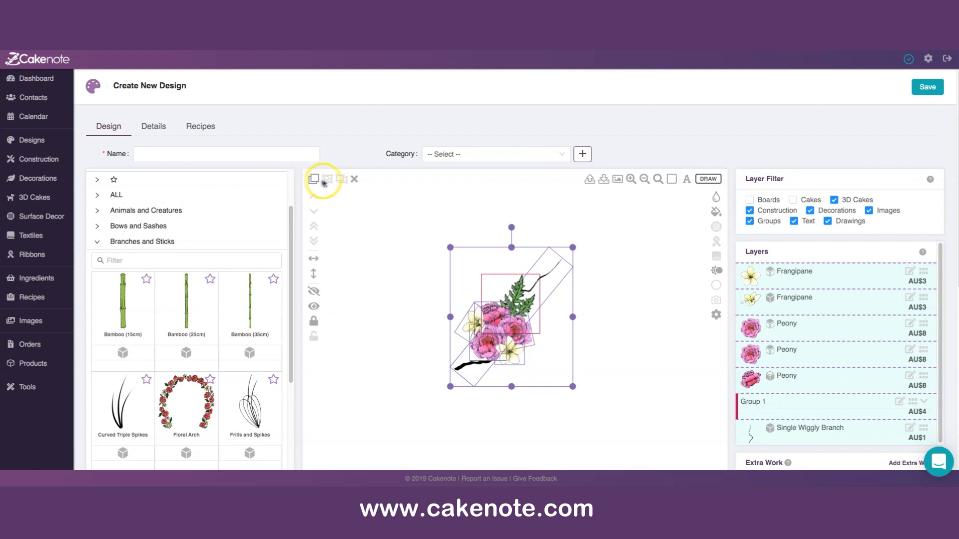
left_click(364, 218)
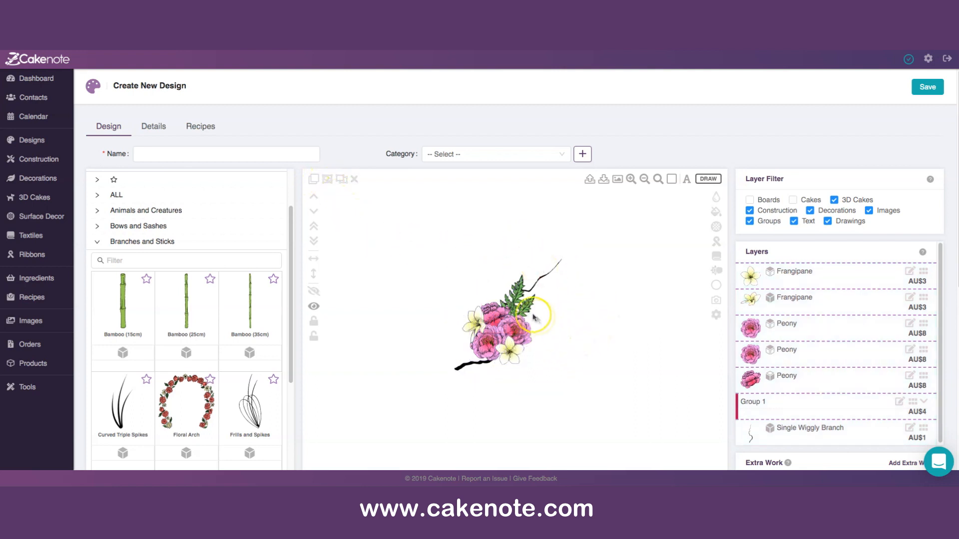
left_click(517, 295)
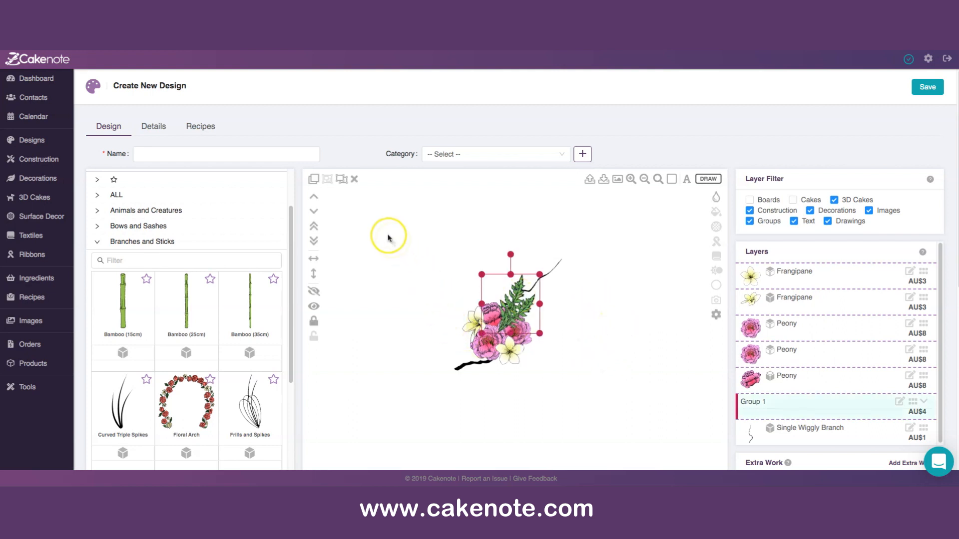
left_click(342, 179)
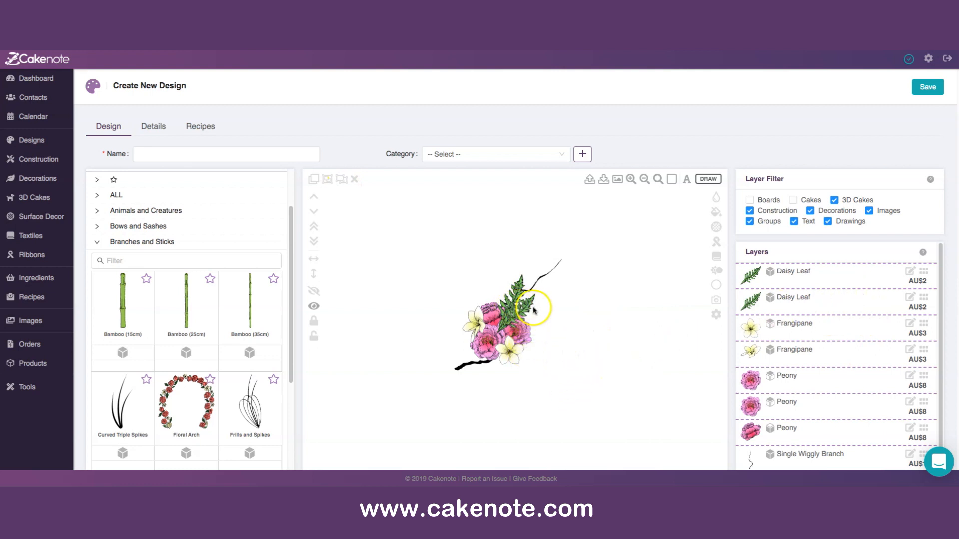
Step: Reorder both Daisy Leaf layers behind all the flowers, directly above the Single Wiggly Branch
left_click(513, 303)
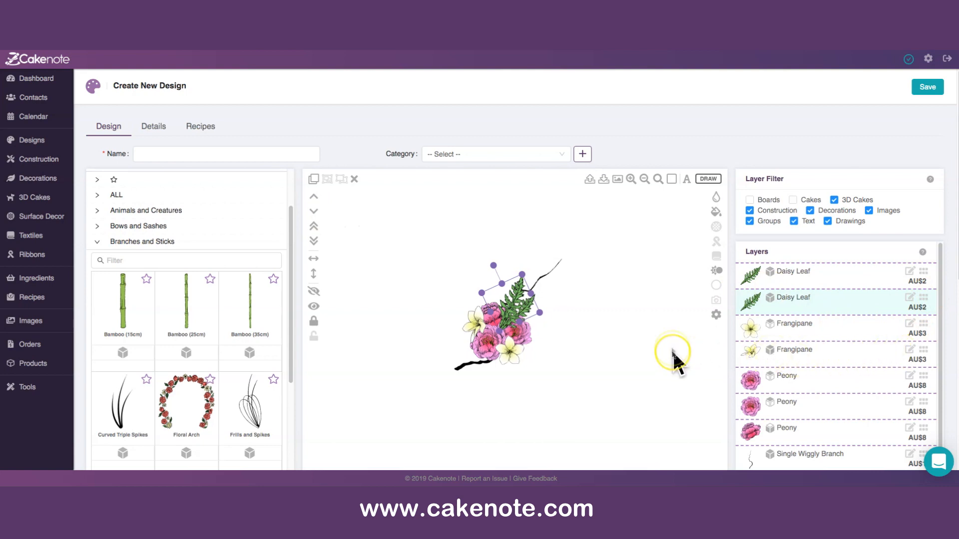
scroll(681, 341, "down", 1)
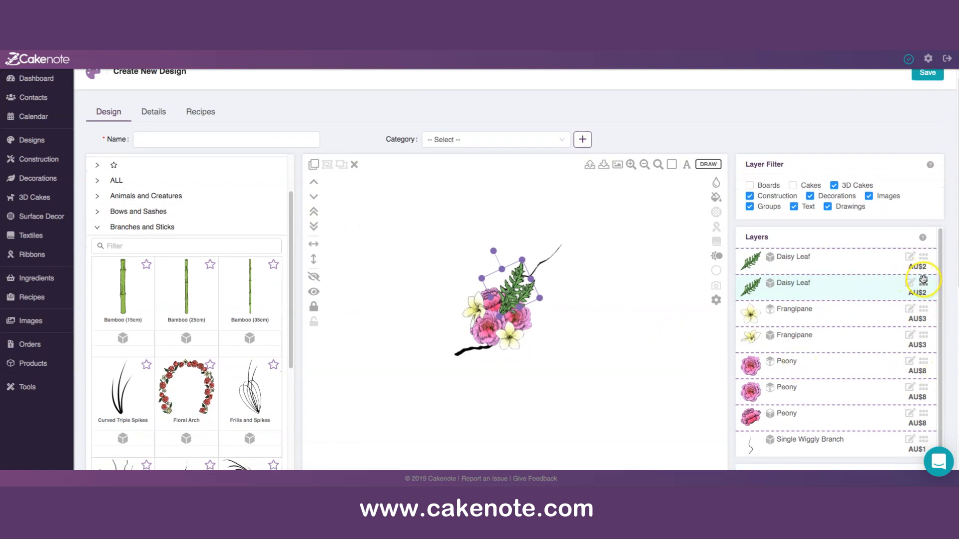
left_click_drag(924, 282, 915, 423)
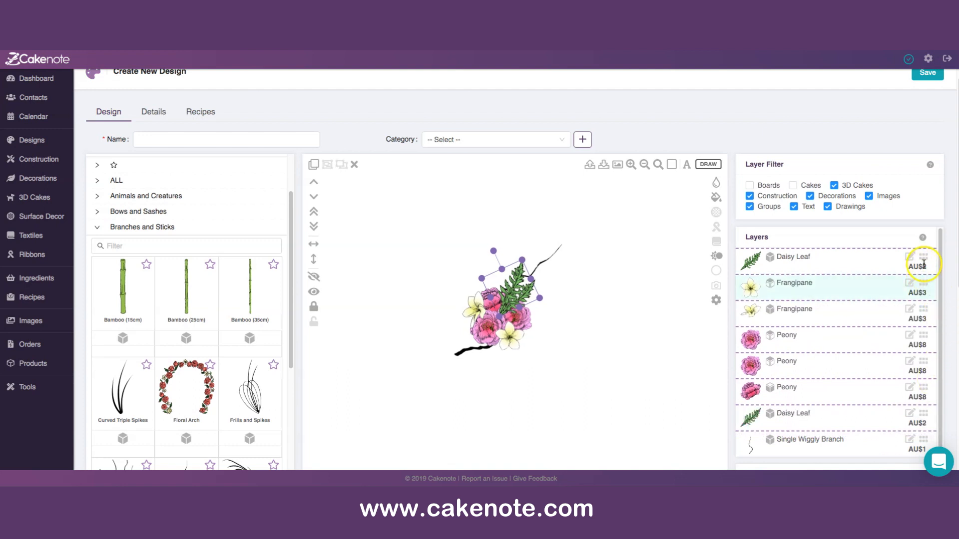
left_click_drag(924, 258, 917, 395)
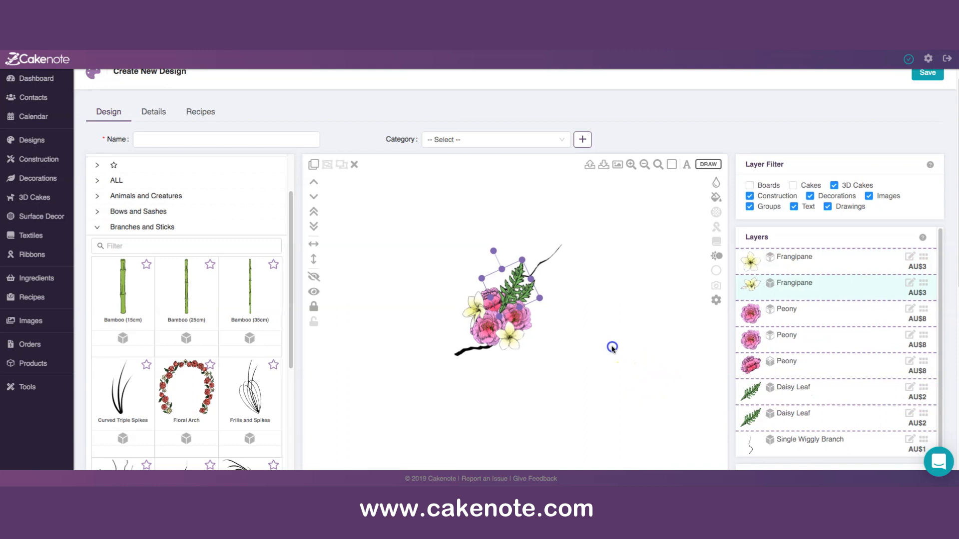
Step: Group all the flowers, leaves and the branch into one arrangement and move the group slightly
left_click(579, 366)
left_click_drag(559, 376, 385, 236)
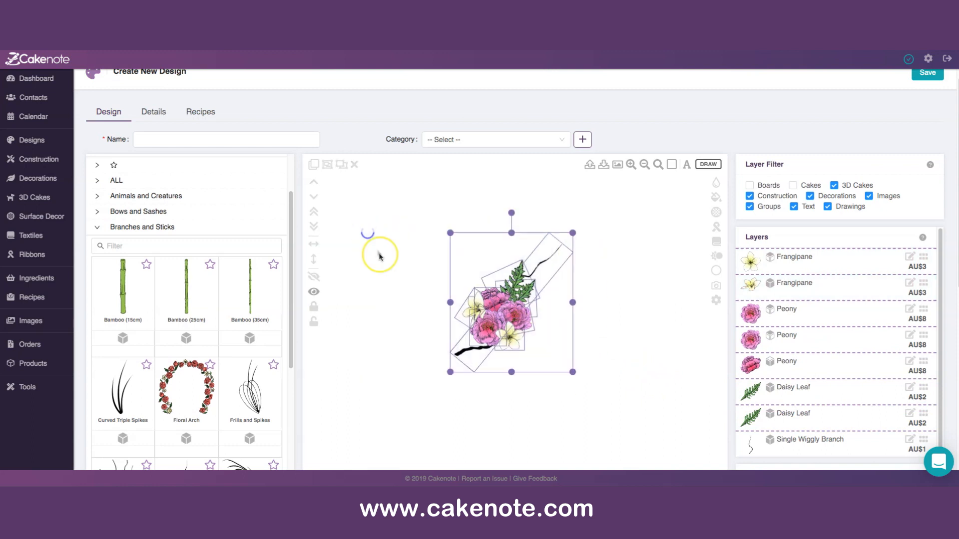
left_click(328, 165)
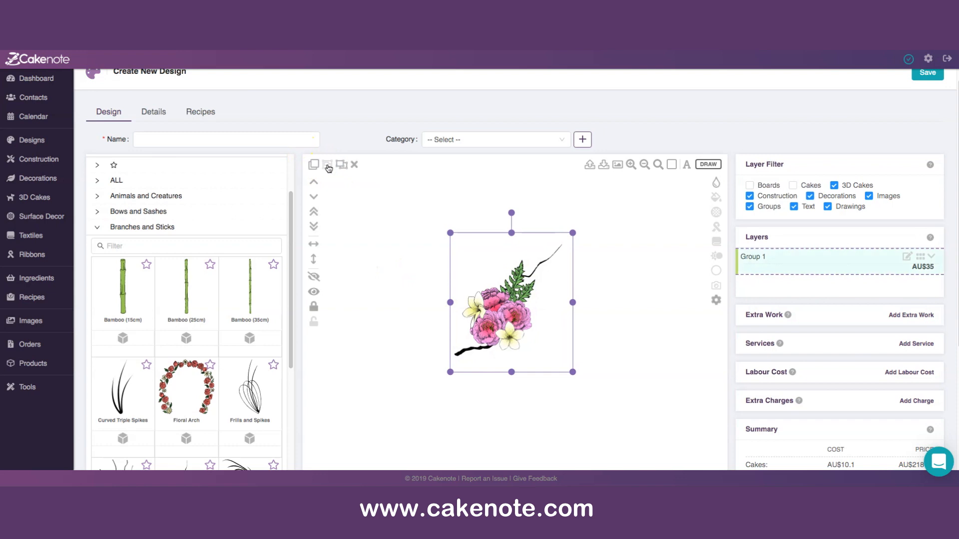
mouse_move(506, 308)
left_mouse_down()
mouse_move(525, 282)
mouse_move(540, 295)
mouse_move(496, 303)
left_mouse_up()
left_click(593, 290)
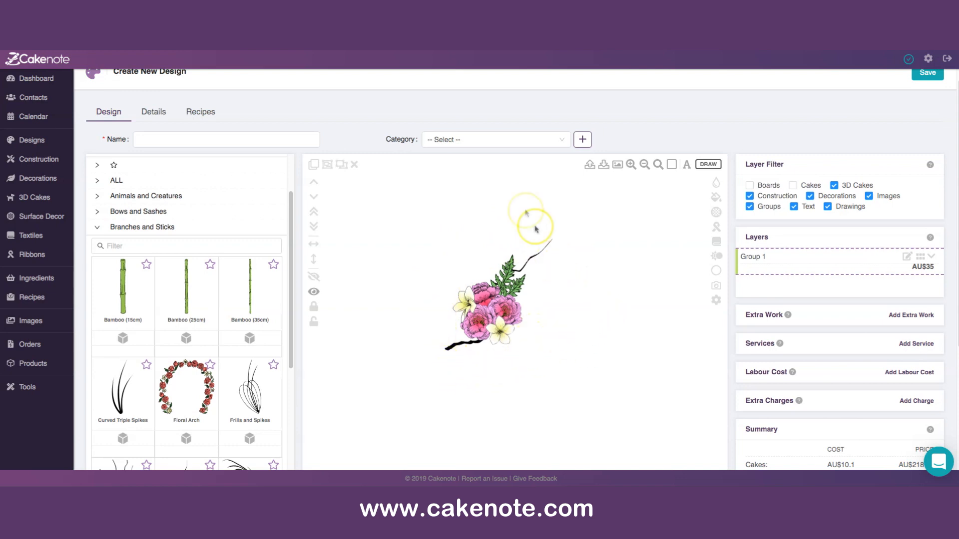
Step: Review the template categories available for the design and browse the library's saved Decoration Templates
left_click(481, 145)
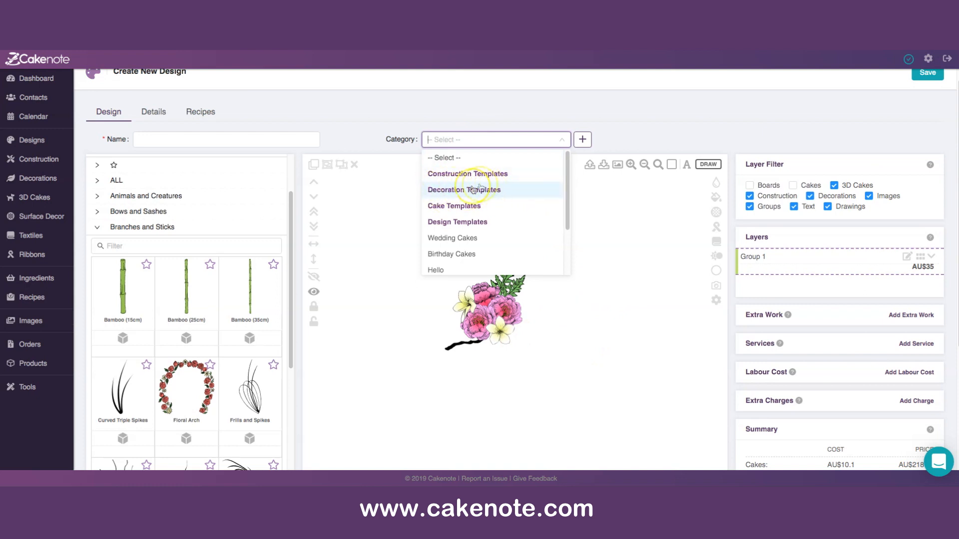
left_click(609, 205)
scroll(207, 341, "down", 3)
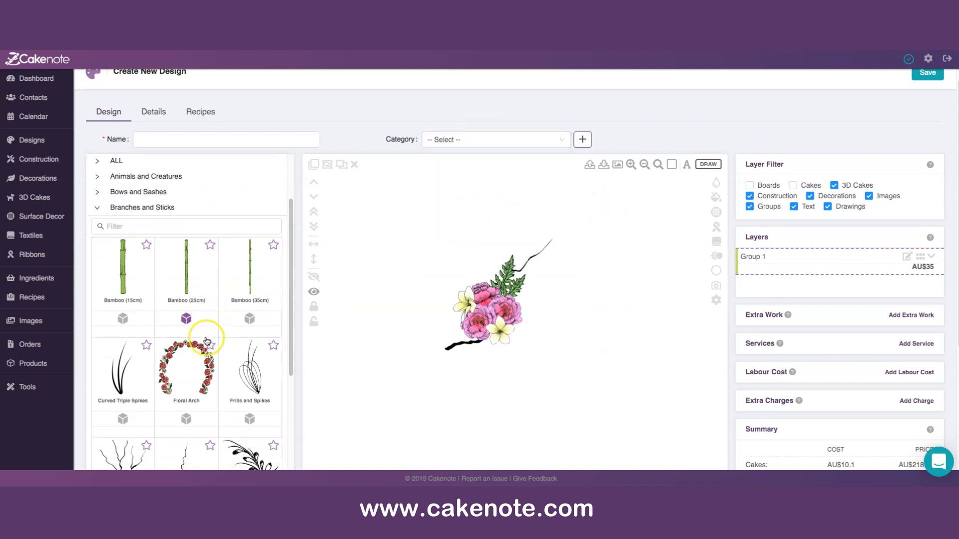
scroll(207, 341, "down", 5)
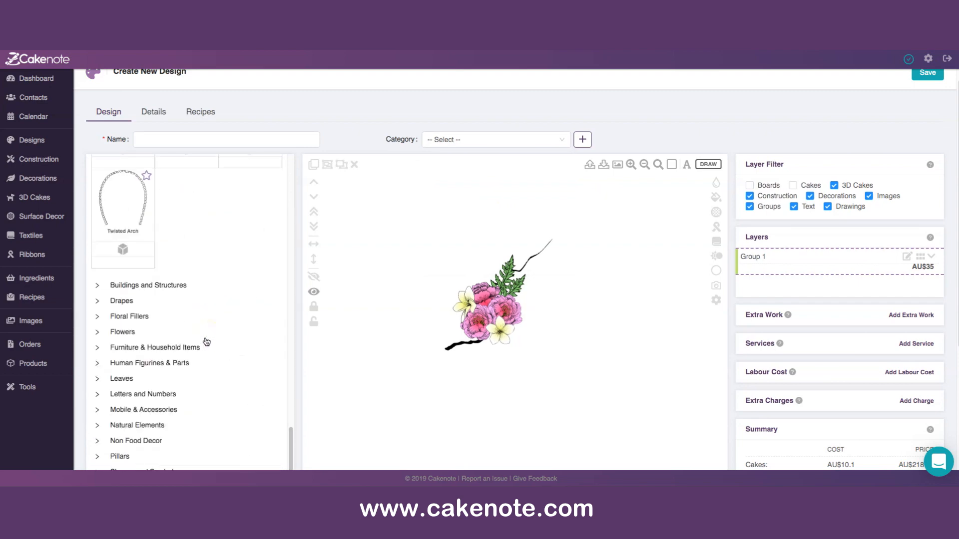
scroll(206, 342, "down", 5)
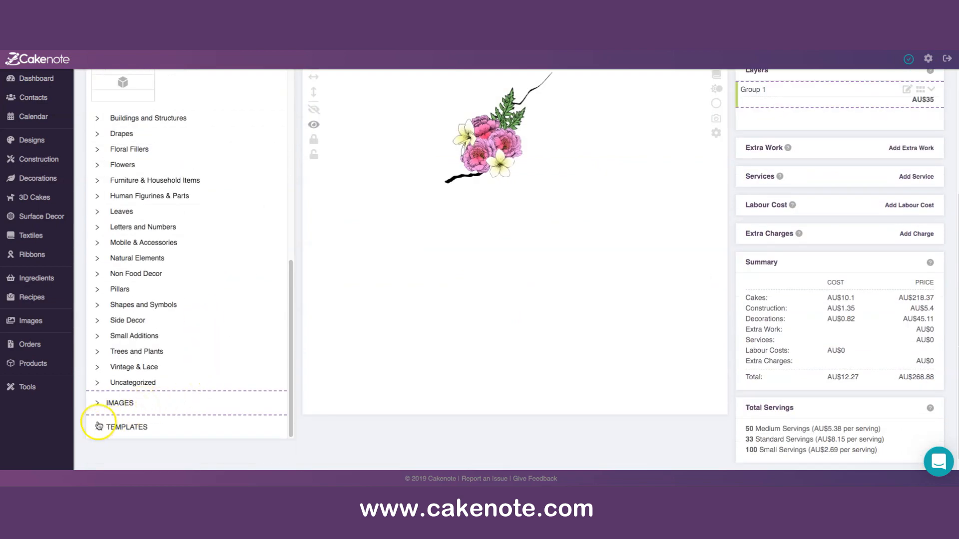
left_click(98, 427)
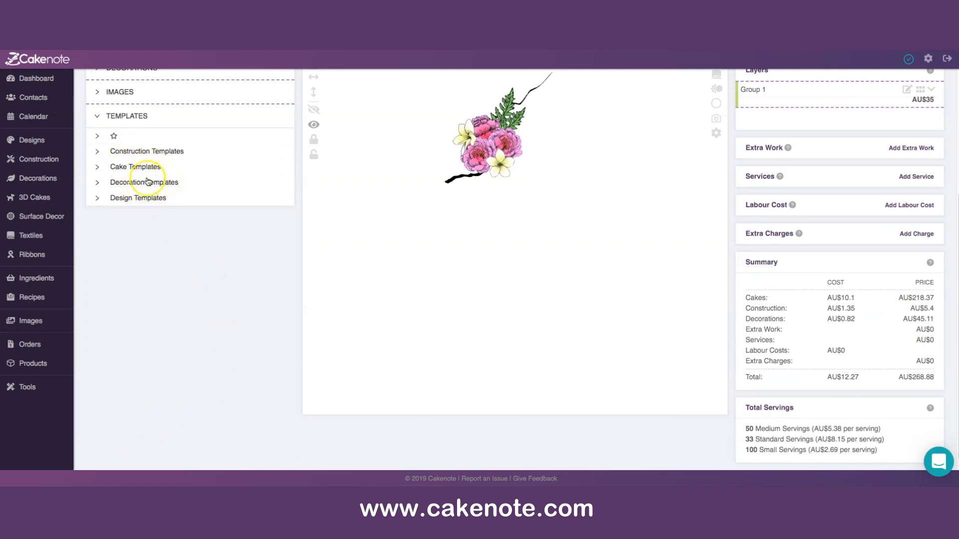
left_click(98, 184)
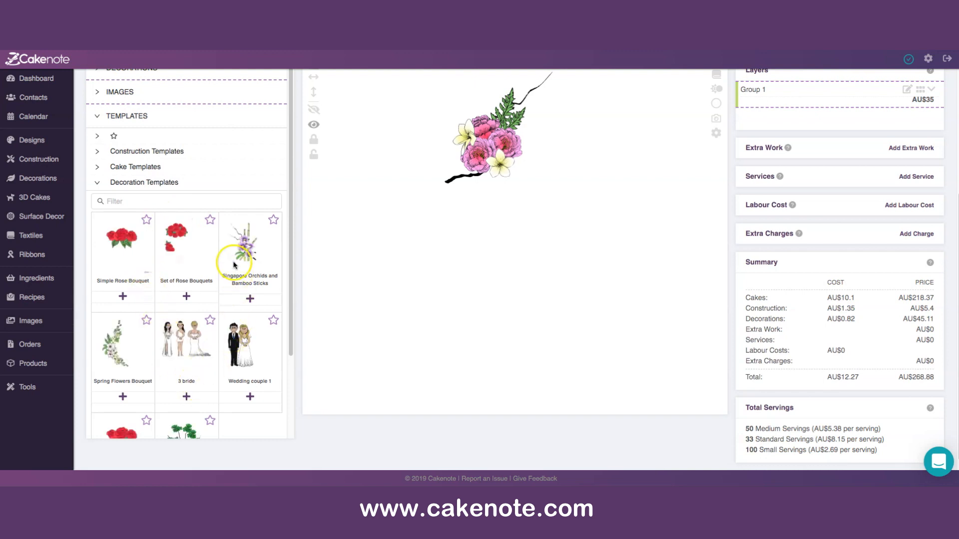
scroll(181, 315, "down", 3)
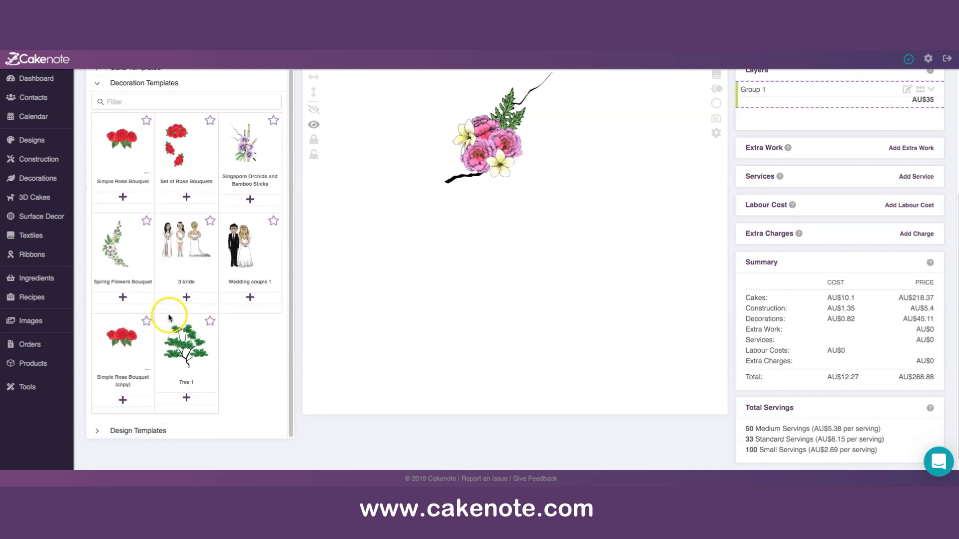
scroll(170, 345, "up", 3)
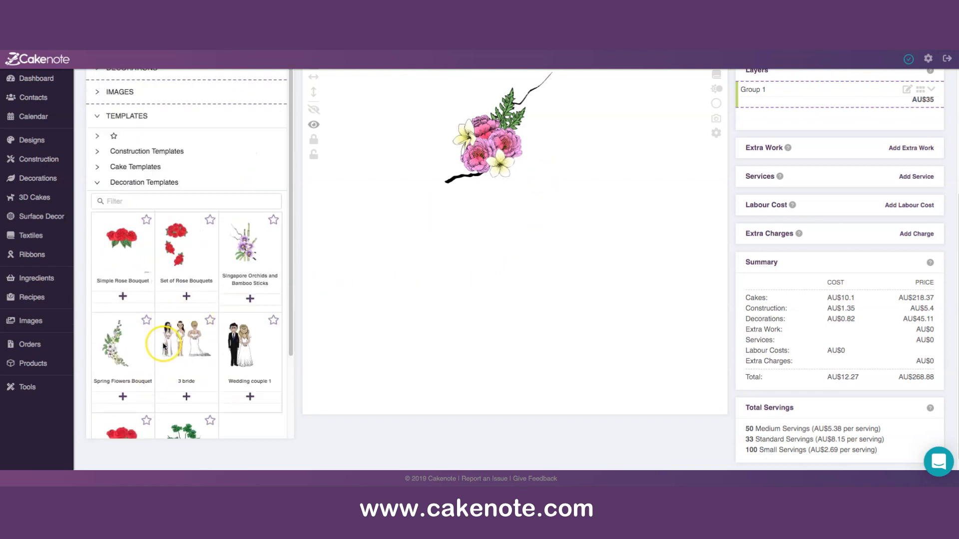
scroll(169, 350, "up", 2)
scroll(176, 354, "up", 2)
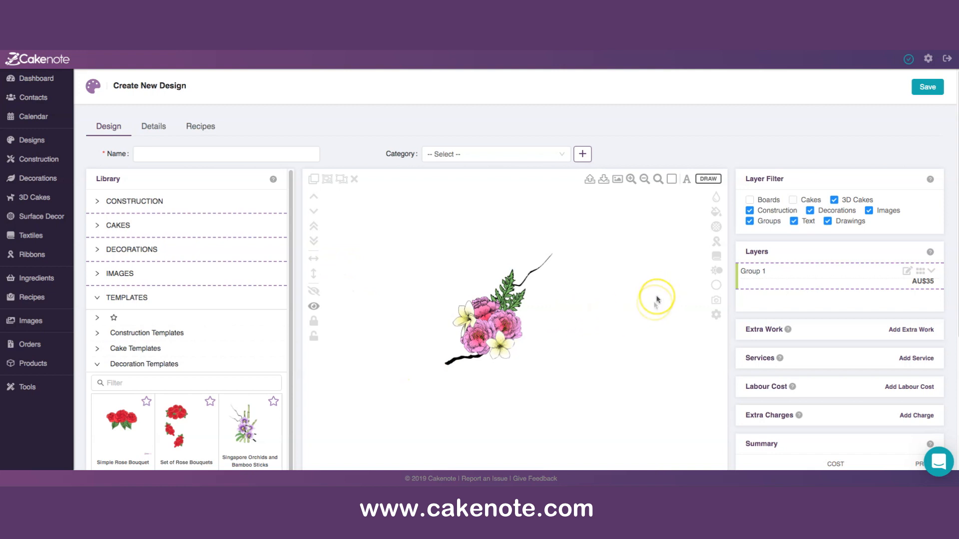
Step: Show the Boards and Cakes layers again and reposition the flower group, cake and board slightly so the flowers overlap the cake's edge
left_click(751, 201)
left_click(794, 201)
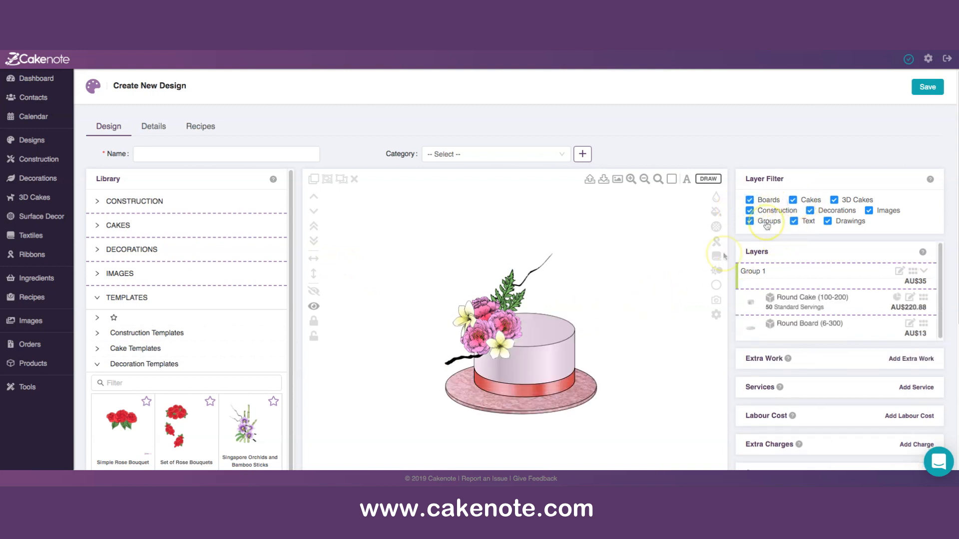
left_click_drag(506, 326, 518, 333)
left_click(617, 288)
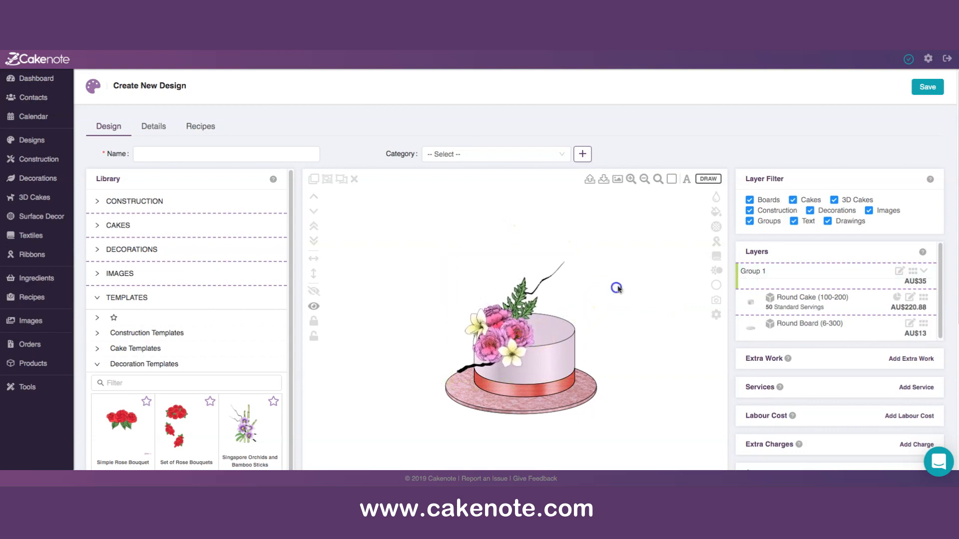
left_click(534, 352)
left_click(607, 307)
left_click(519, 333)
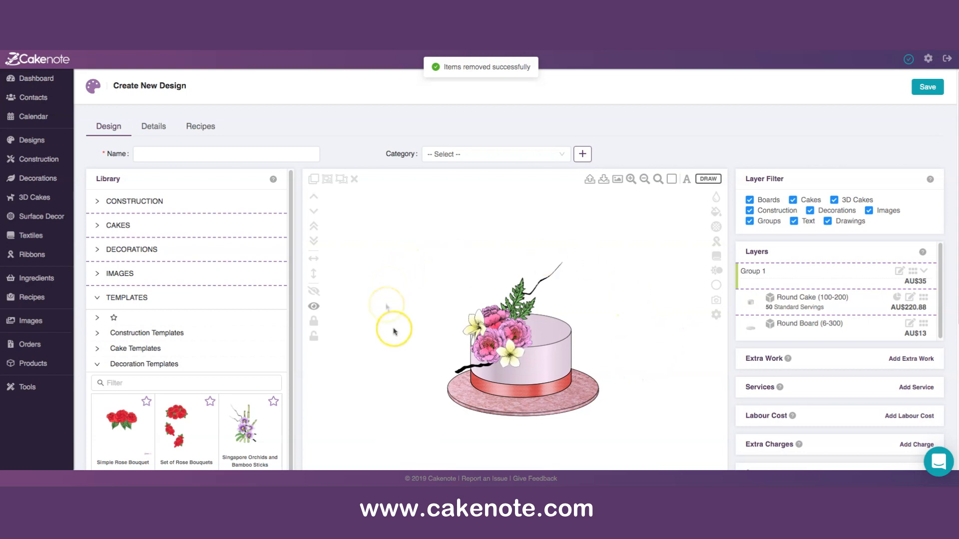
Step: Name the design "1T sample cake" and assign it to the Birthday Cakes category
left_click(169, 154)
type("1T sample cake")
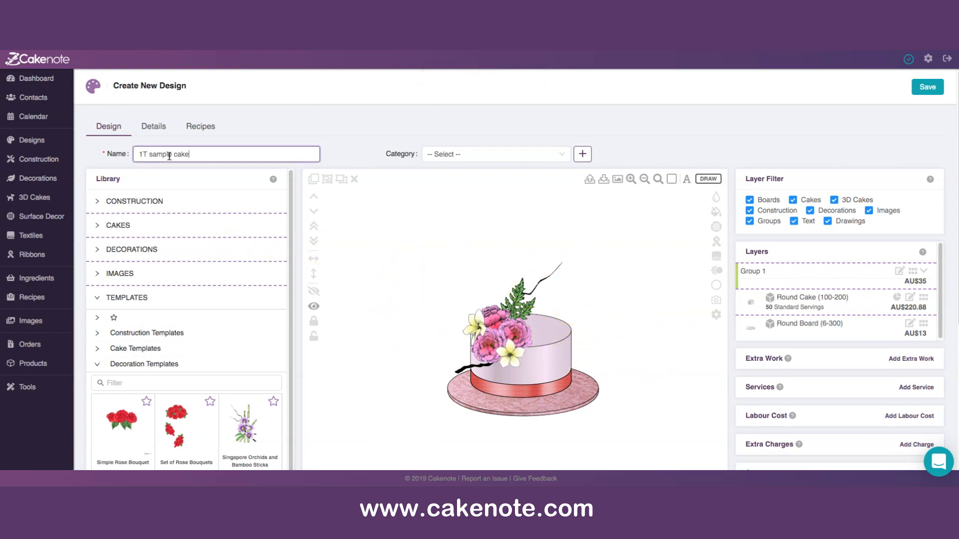
left_click(509, 153)
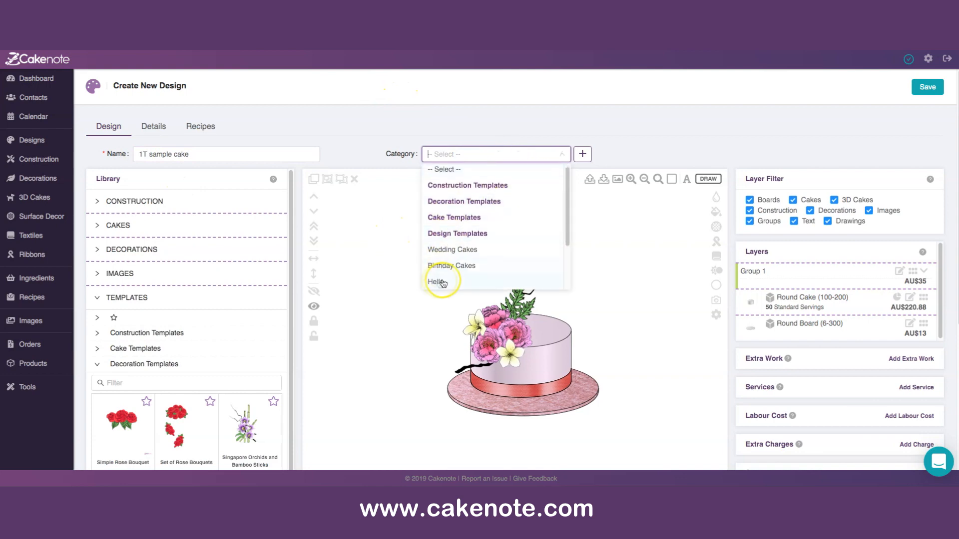
left_click(449, 266)
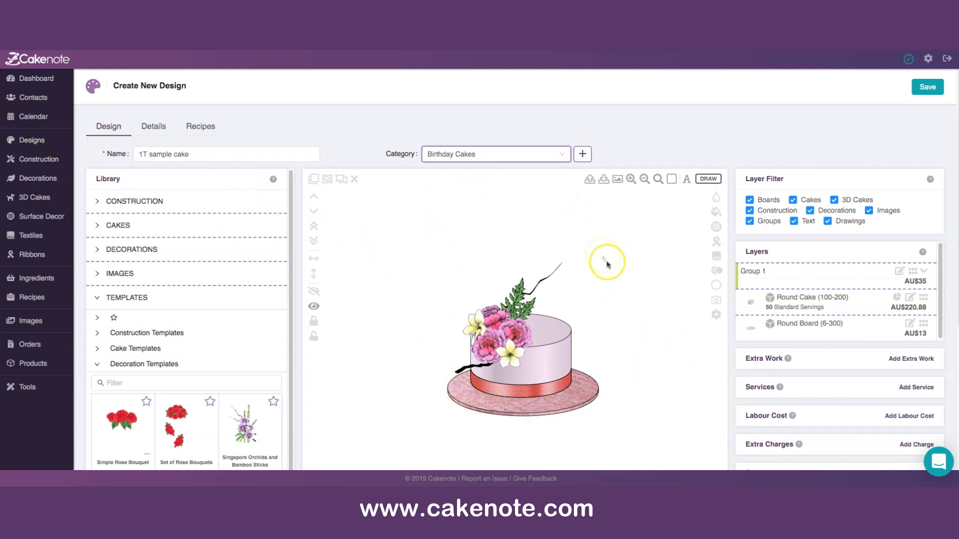
Step: Nudge the round board under the cake and add a shadow to the Round Cake
left_click(546, 403)
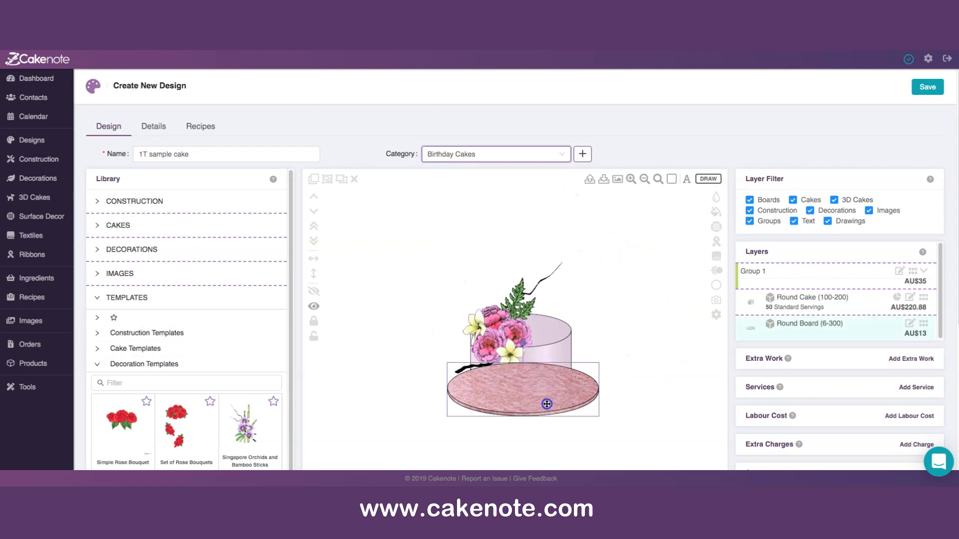
left_click(599, 322)
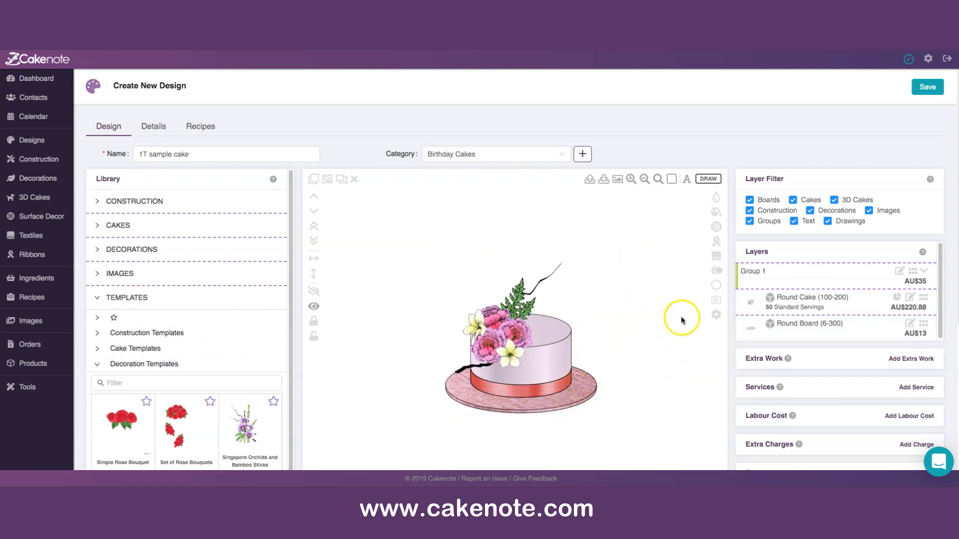
left_click(543, 371)
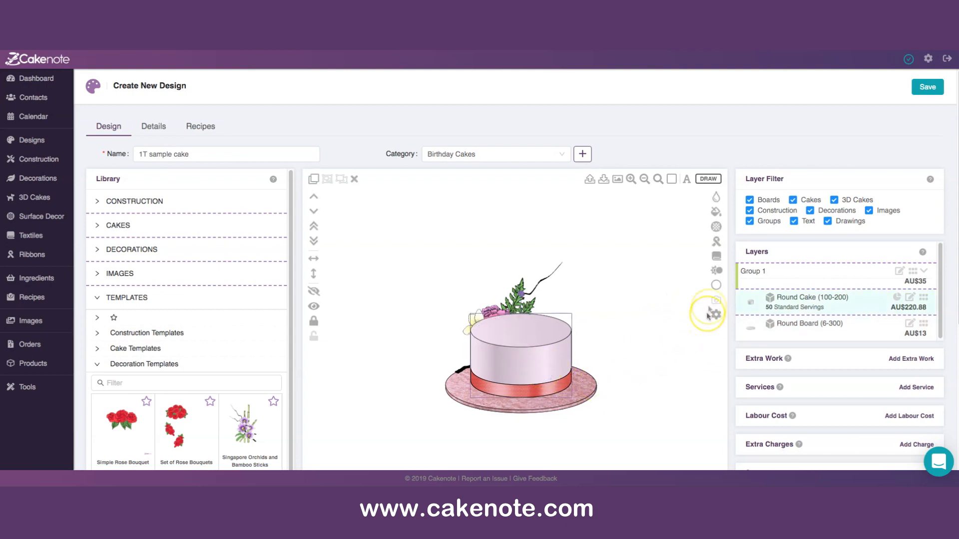
left_click(716, 271)
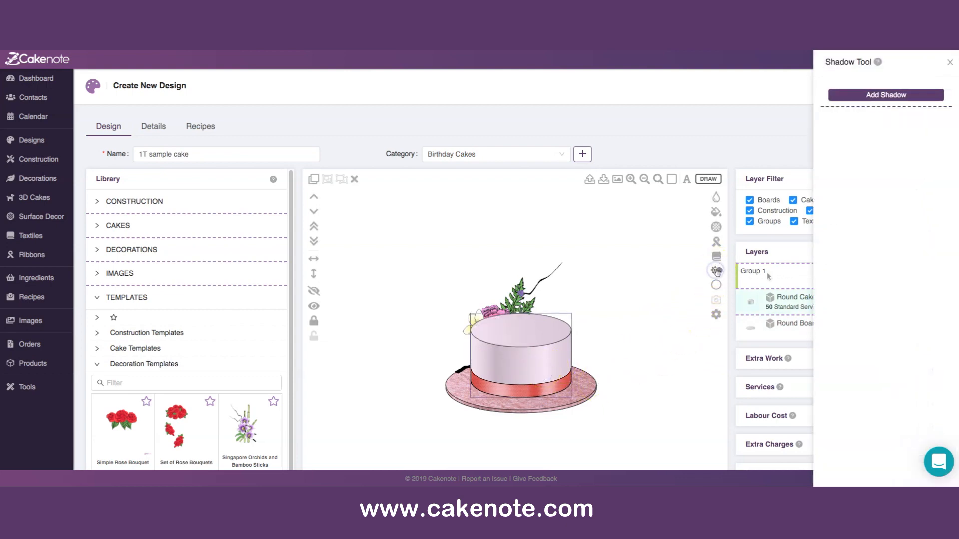
left_click(886, 95)
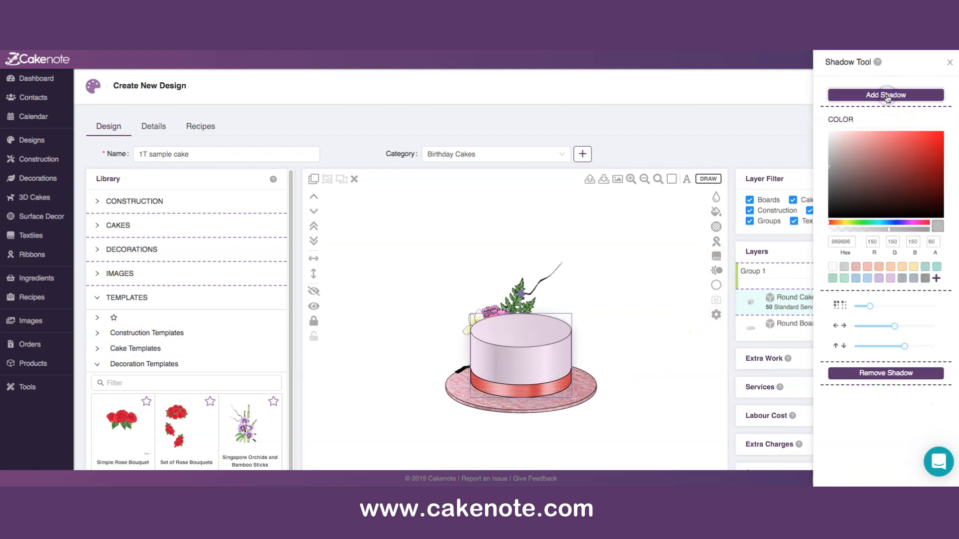
left_click(510, 402)
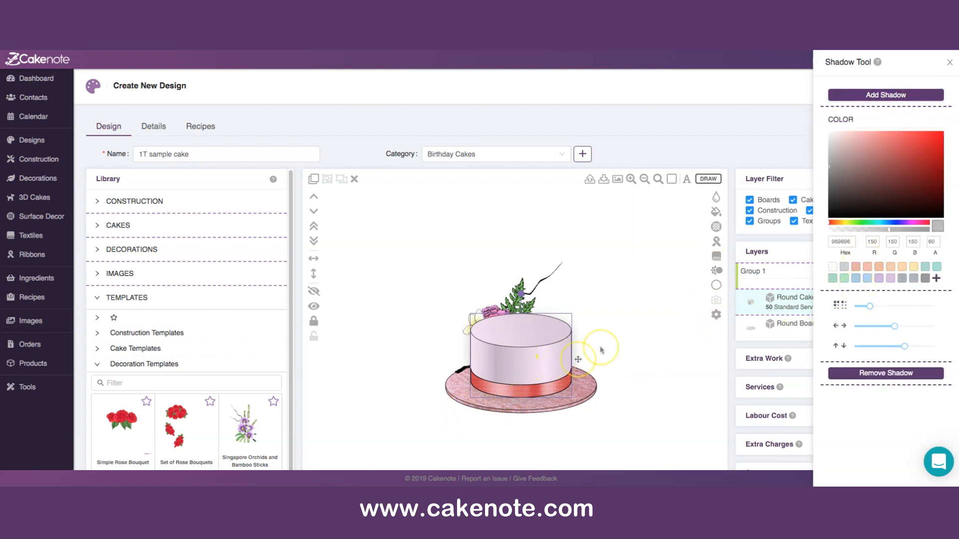
Step: Reduce the cake shadow's blur and adjust its horizontal and vertical offsets
left_click_drag(905, 346, 938, 350)
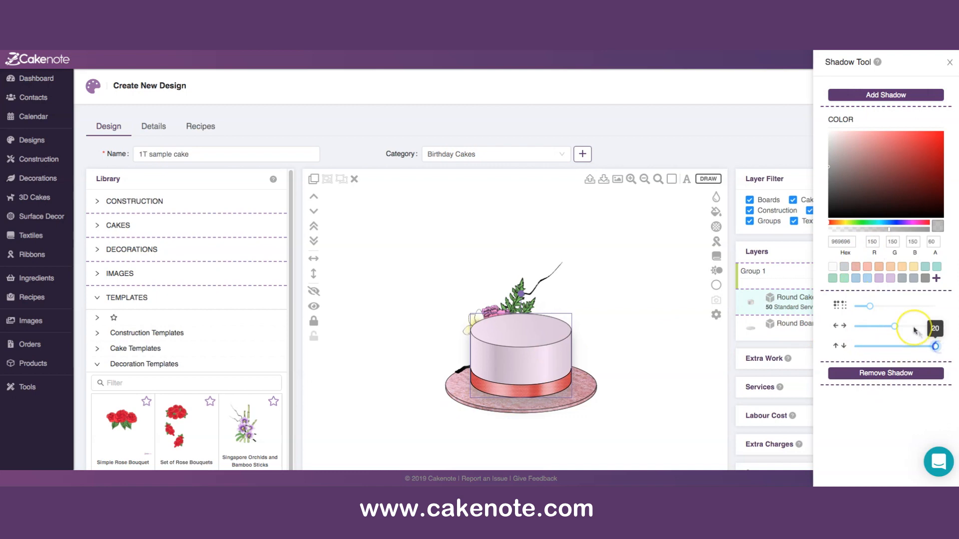
left_click(863, 307)
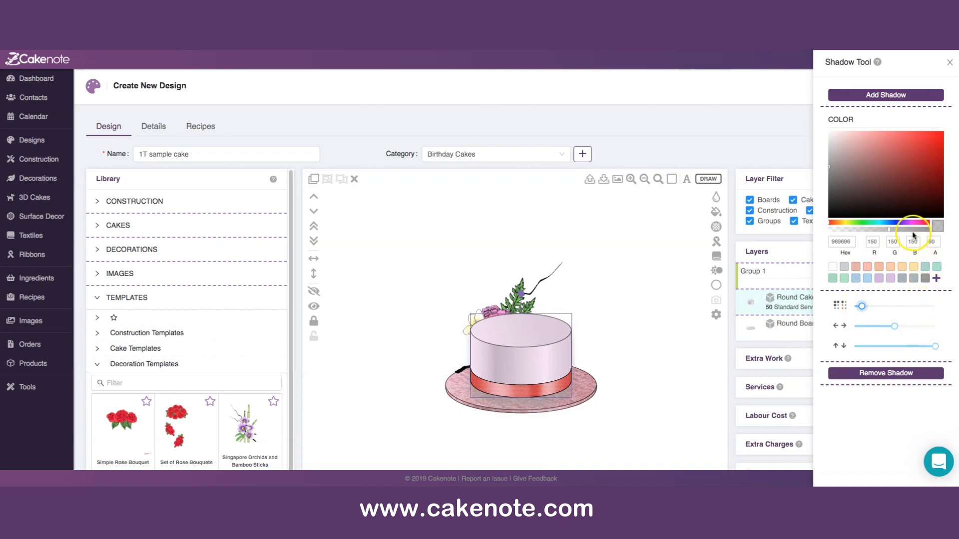
left_click(892, 326)
left_click(902, 346)
left_click(699, 338)
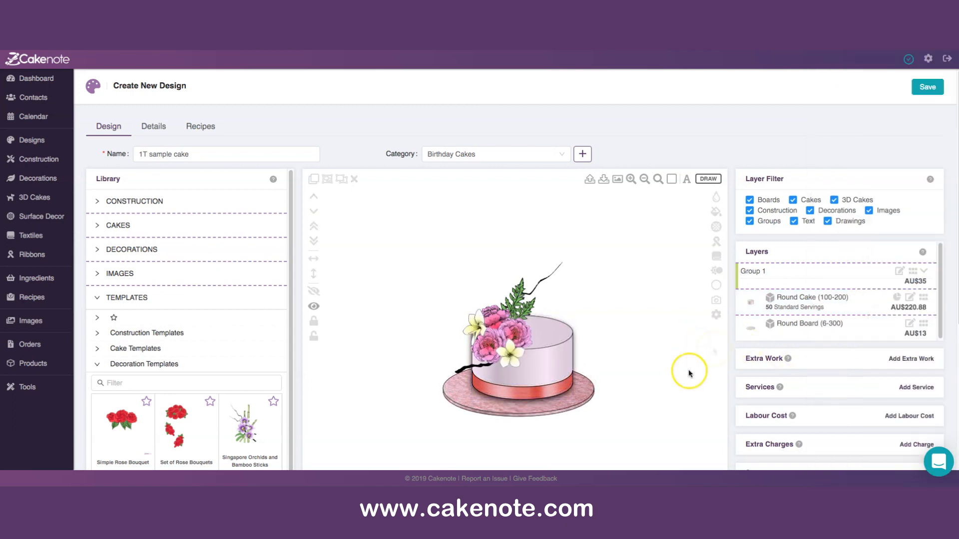
Step: Nudge the round board slightly beneath the cake and ungroup the flower arrangement
left_click(523, 415)
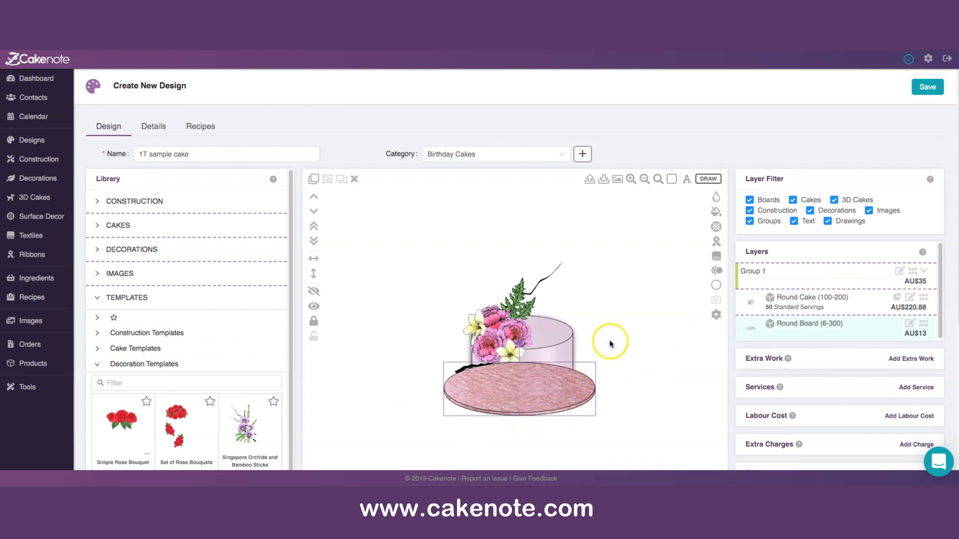
left_click(559, 393)
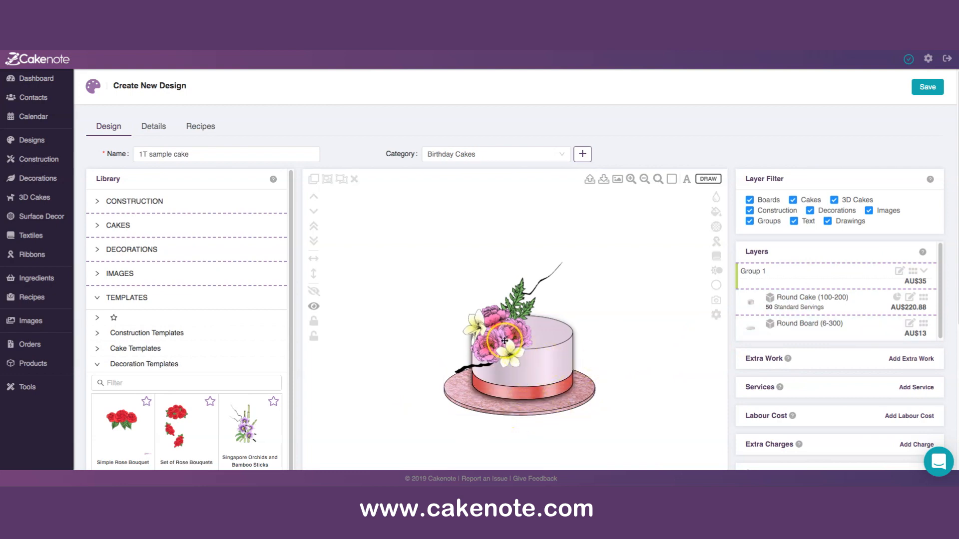
left_click(486, 349)
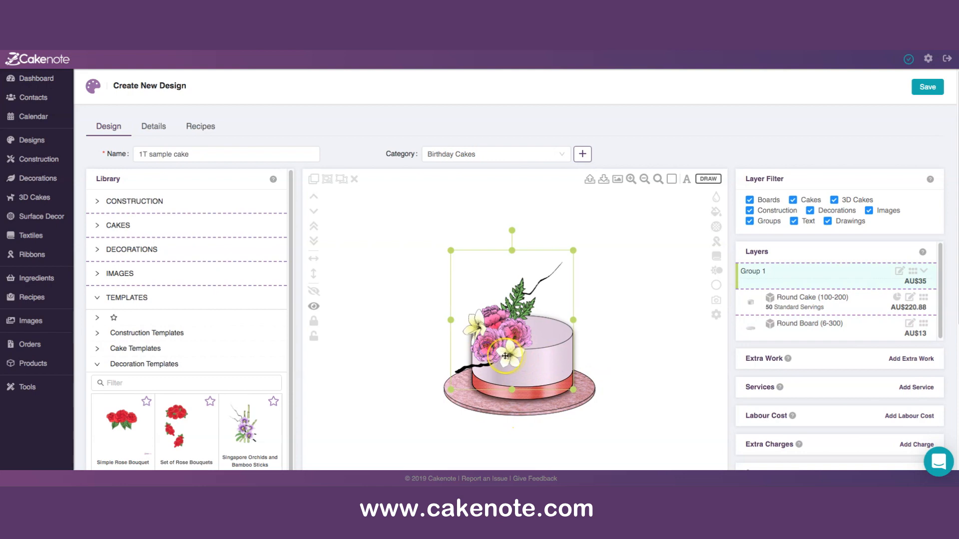
left_click(663, 322)
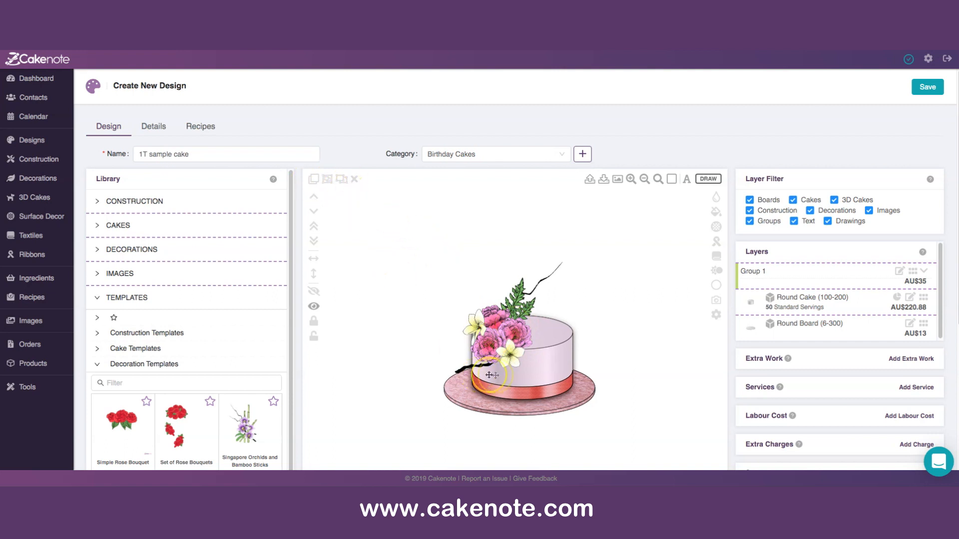
left_click(511, 339)
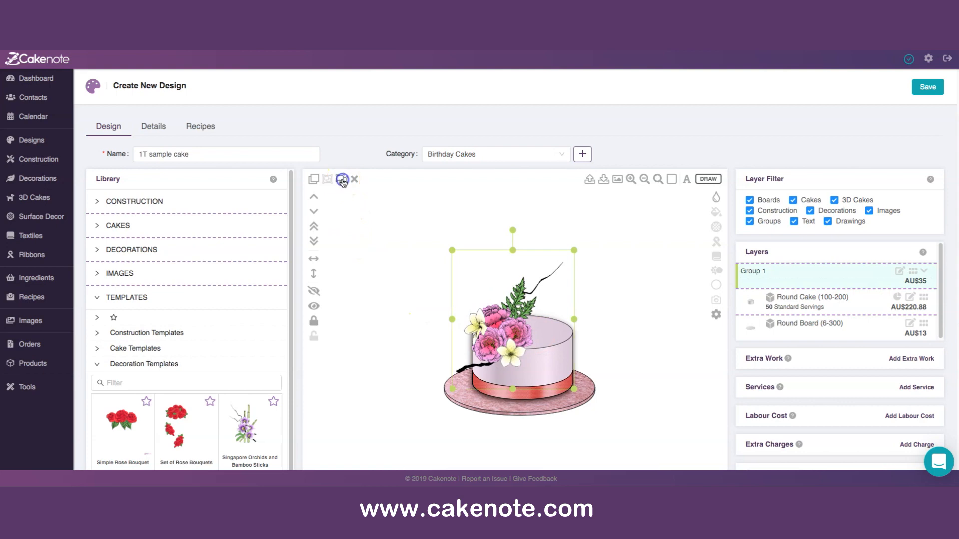
left_click(342, 180)
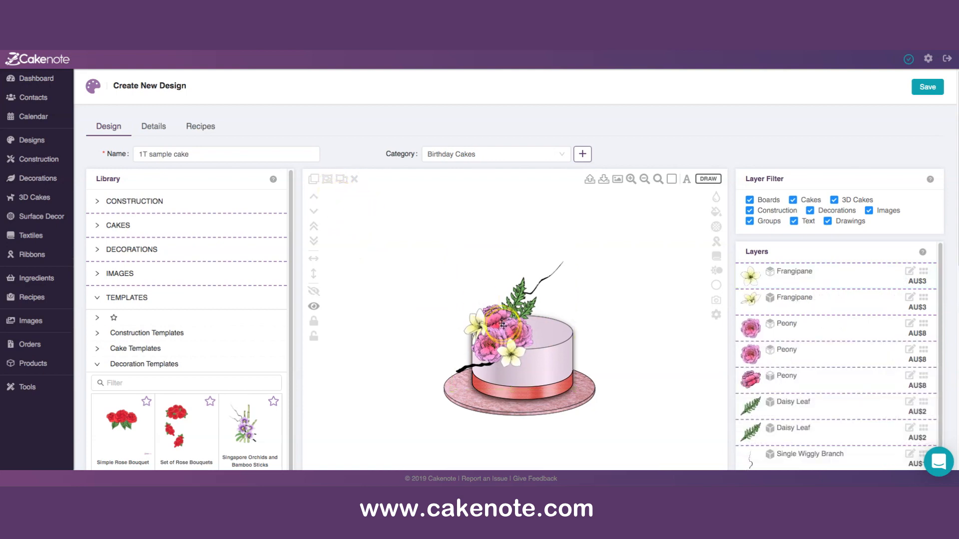
Step: Add a shadow to the frontmost Peony and the Frangipane beside it
left_click(507, 341)
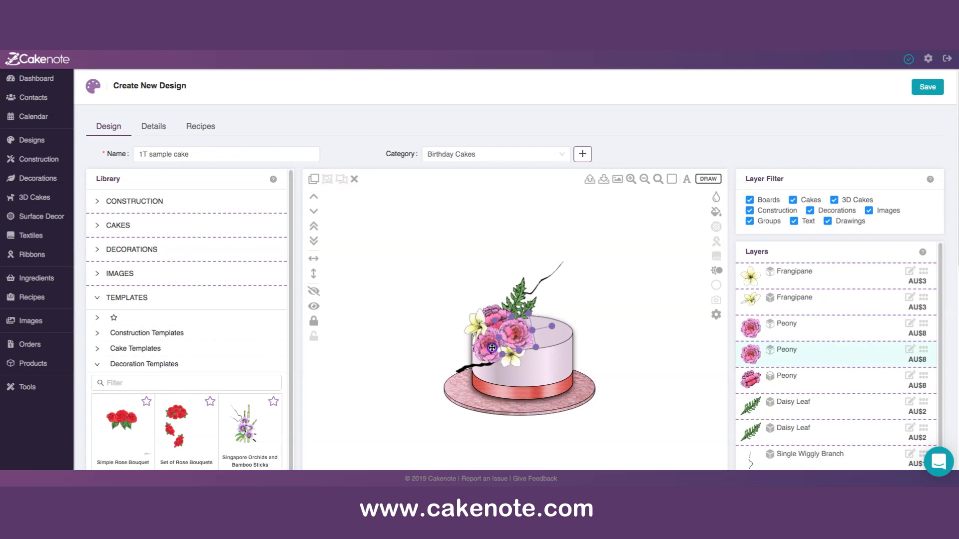
left_click(509, 363)
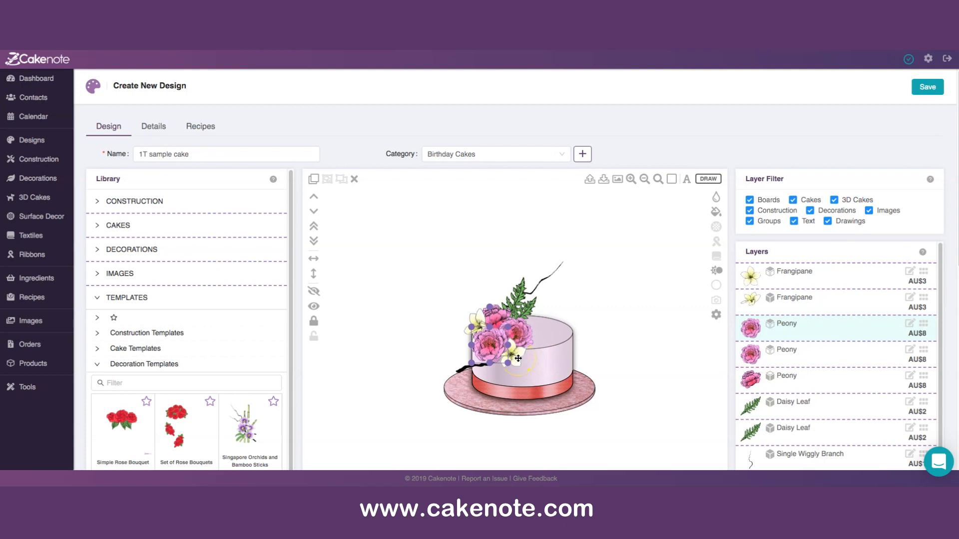
left_click(519, 357, "shift")
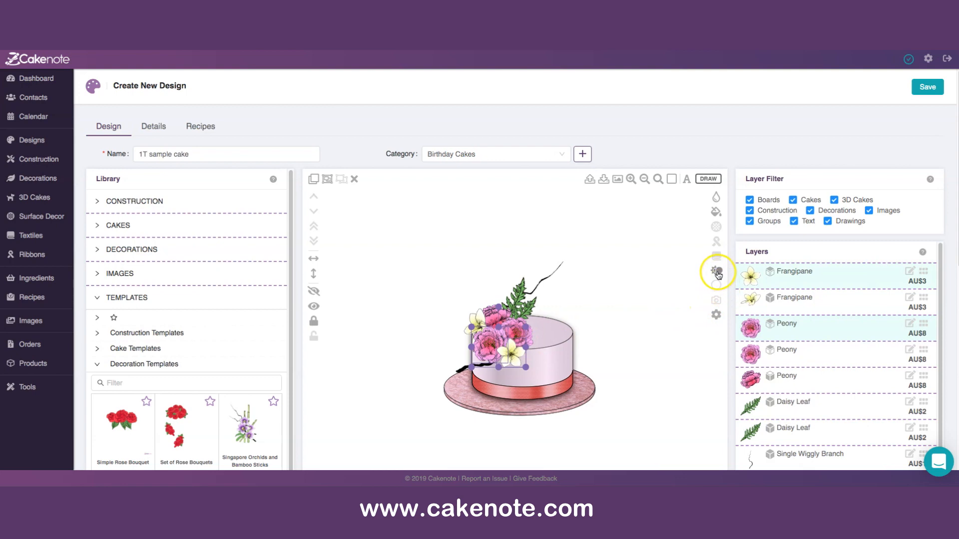
left_click(716, 270)
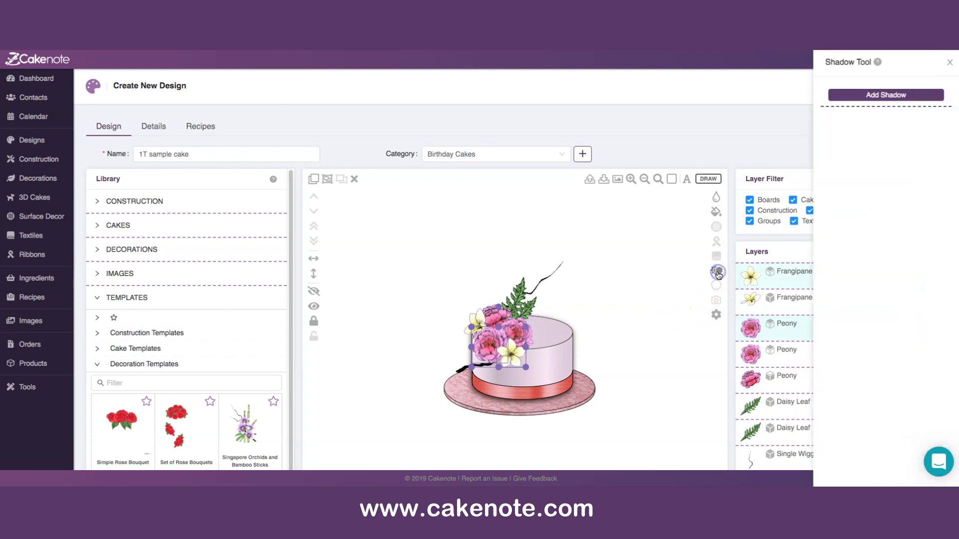
left_click(874, 100)
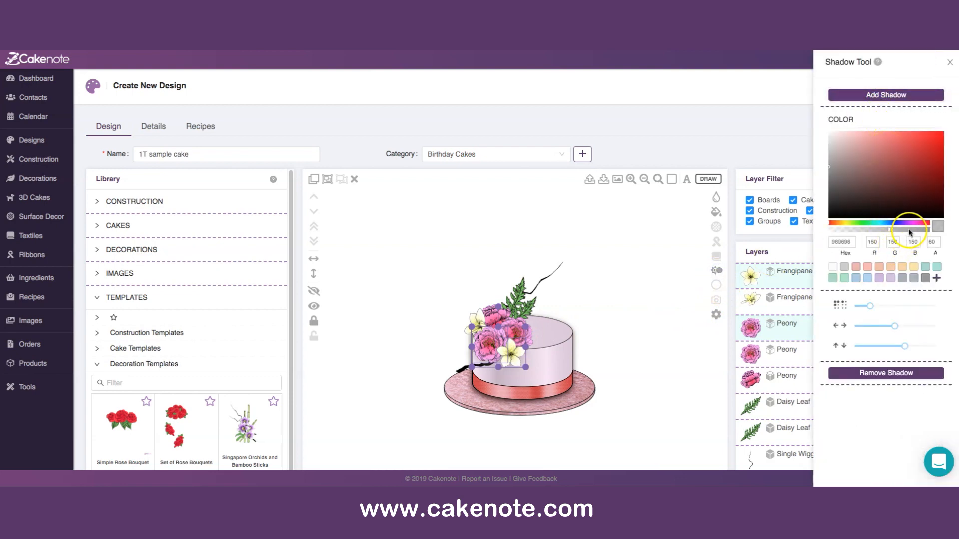
Step: Darken the selected flowers' shadow to hex 301616 with a blur of 15, and save the design
left_click_drag(906, 214, 891, 202)
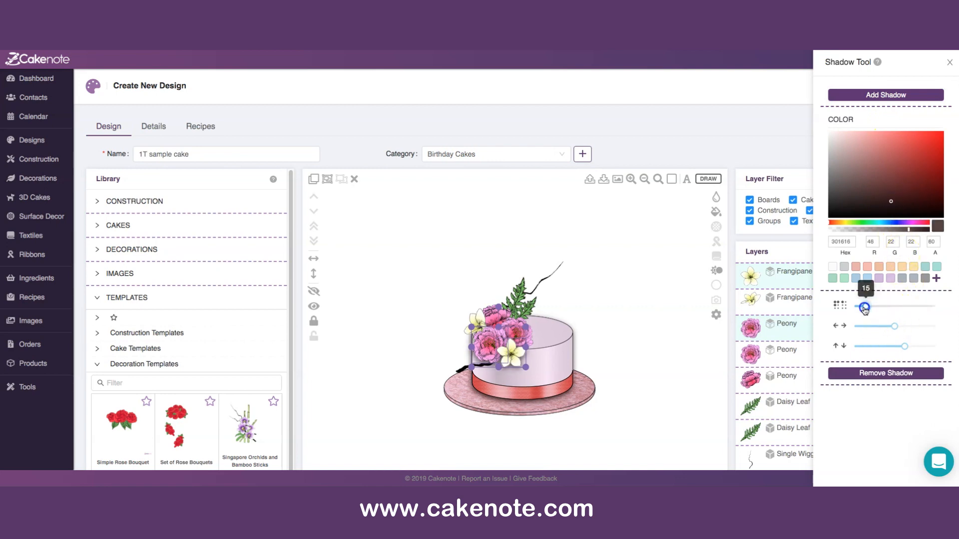
left_click(635, 327)
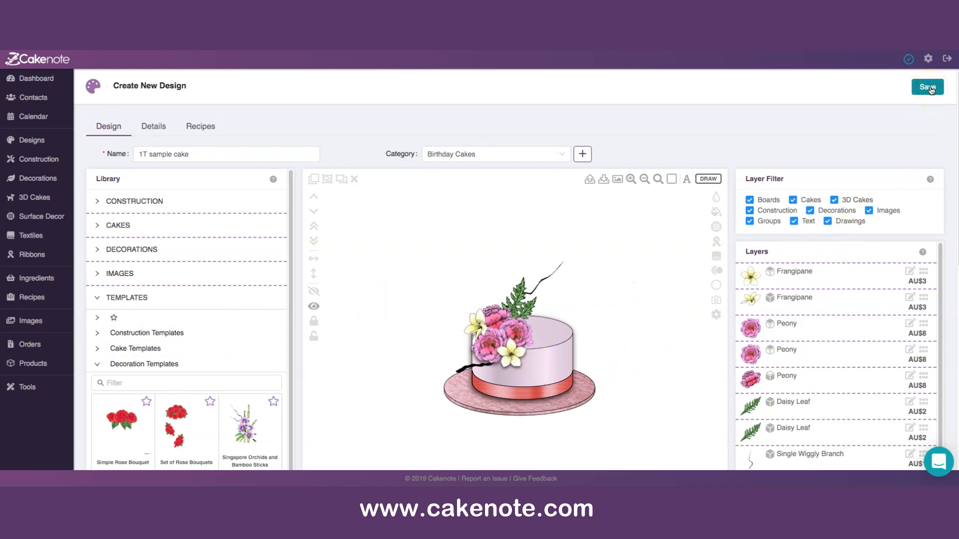
left_click(929, 88)
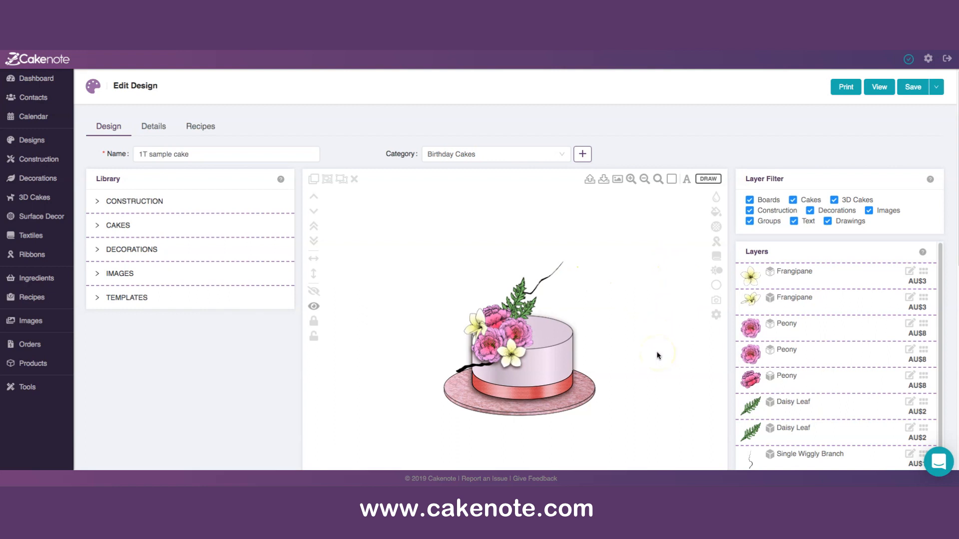
Step: Shift the round board slightly rightward and up under the cake, and deselect it
left_click_drag(587, 393, 588, 391)
left_click(623, 319)
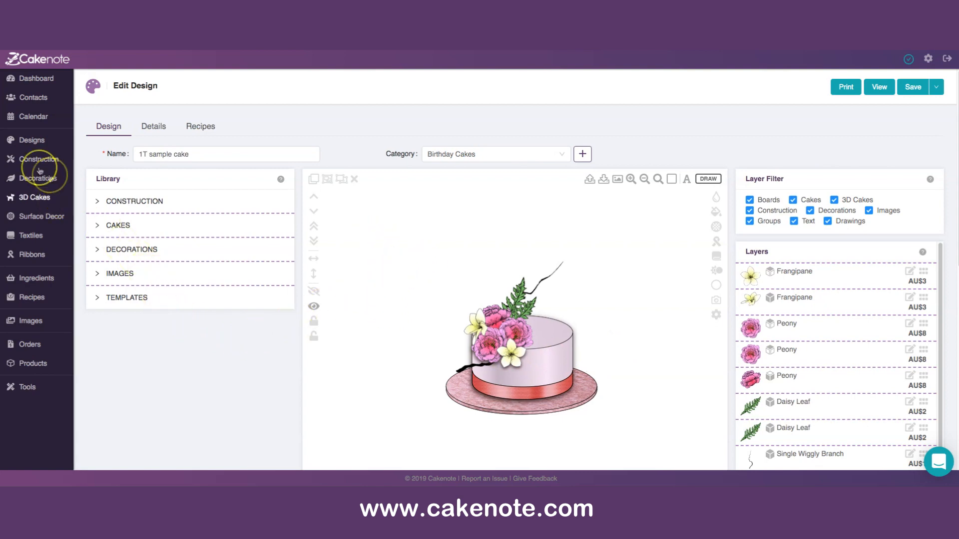
Step: Return to the Designs list, discarding the unsaved changes, and duplicate the 1T sample cake design
left_click(30, 142)
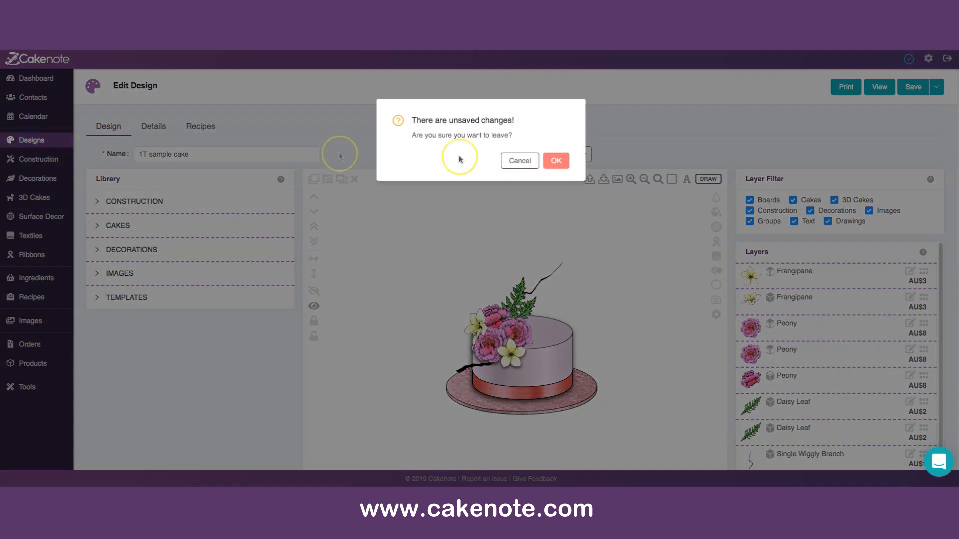
left_click(556, 161)
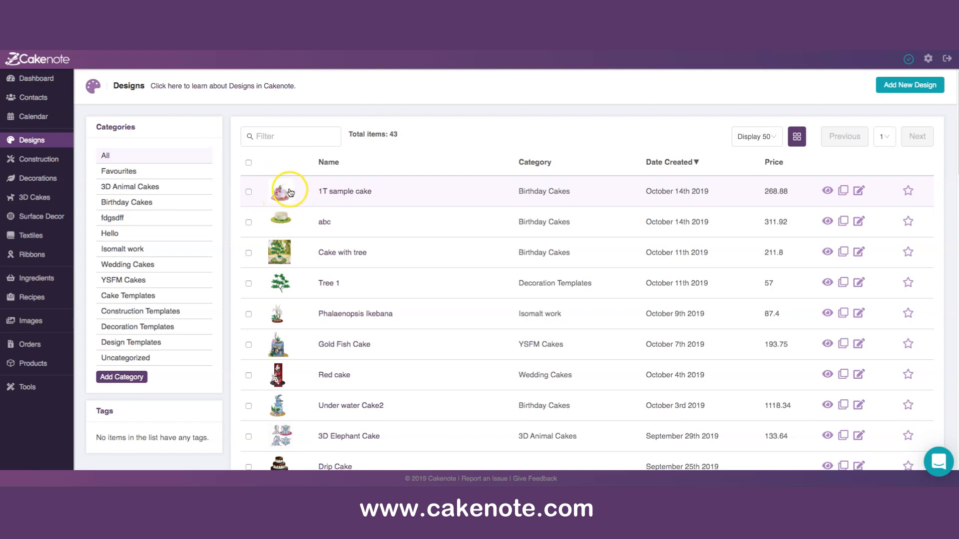
left_click(843, 191)
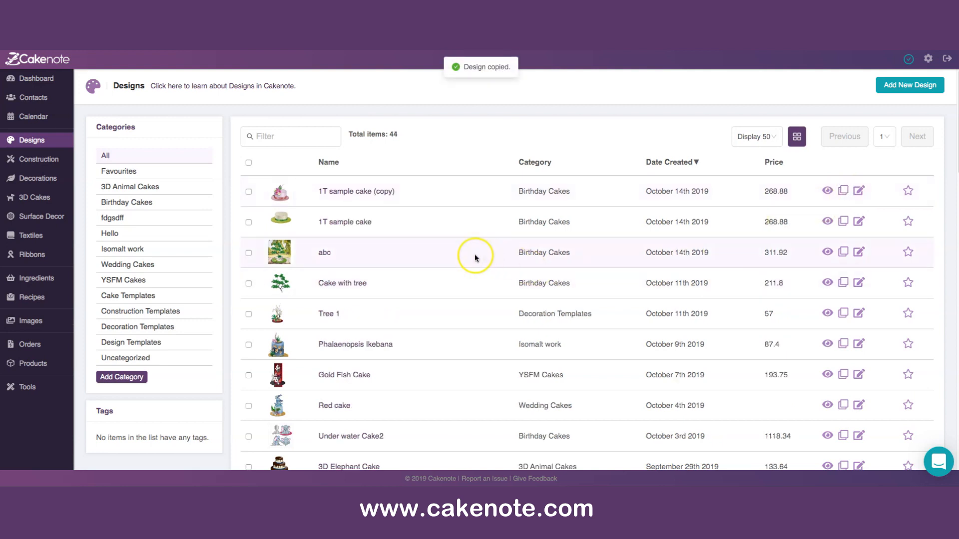